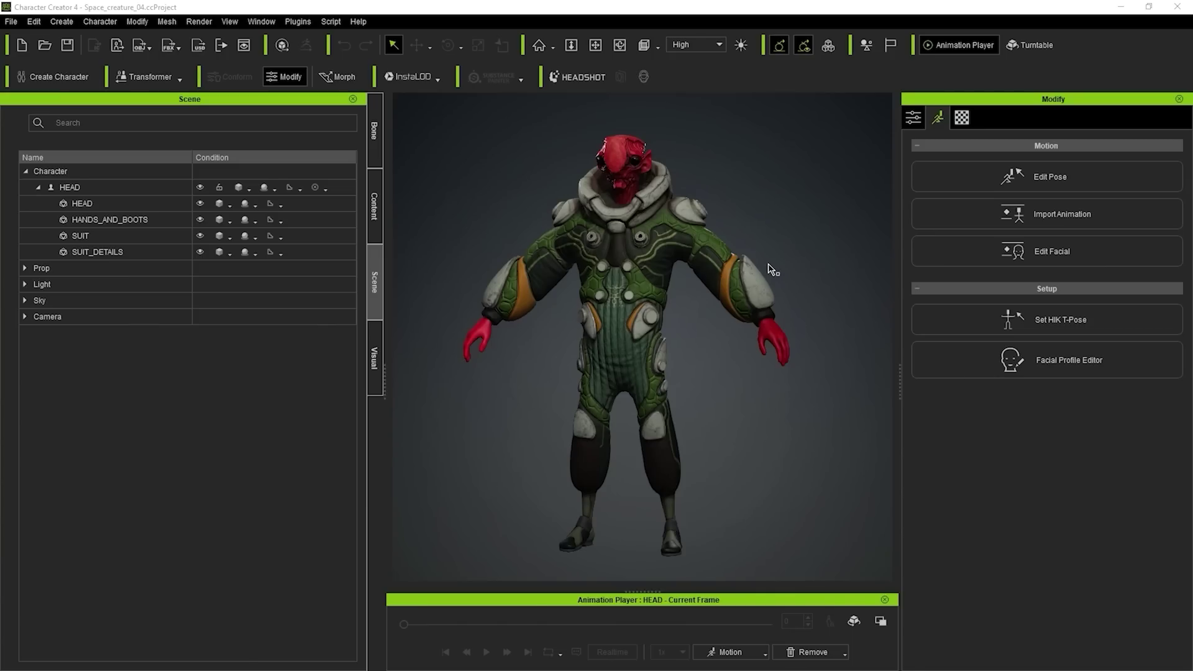
alt+middle_drag(759, 181, 752, 181)
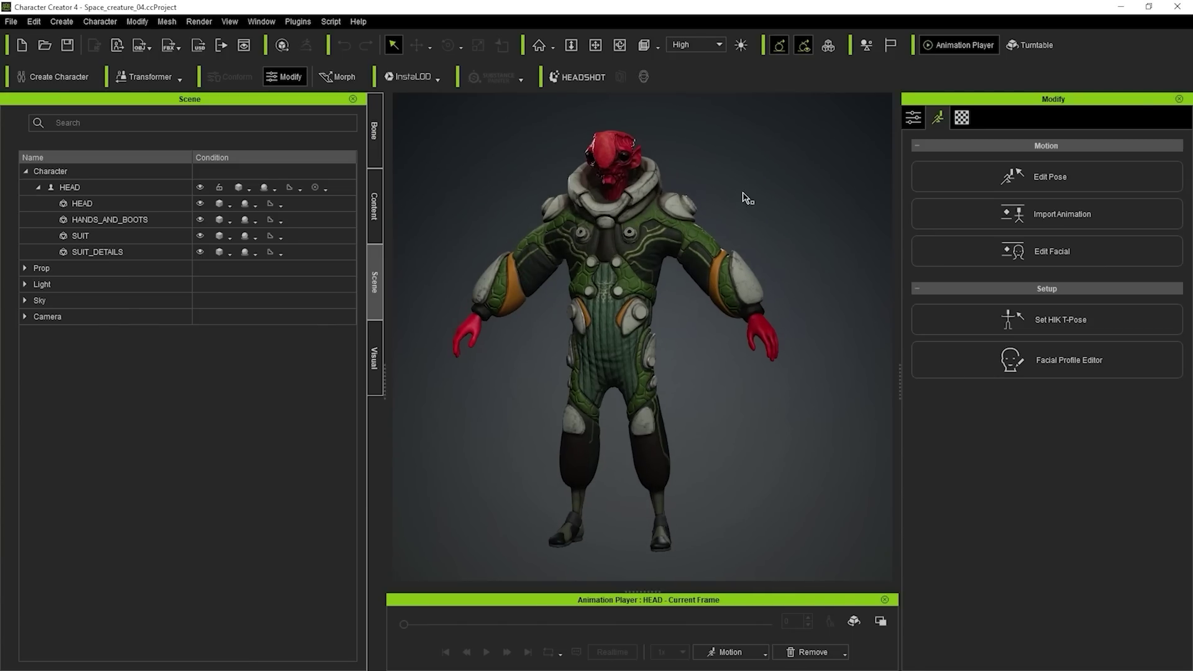
click(1044, 177)
click(939, 368)
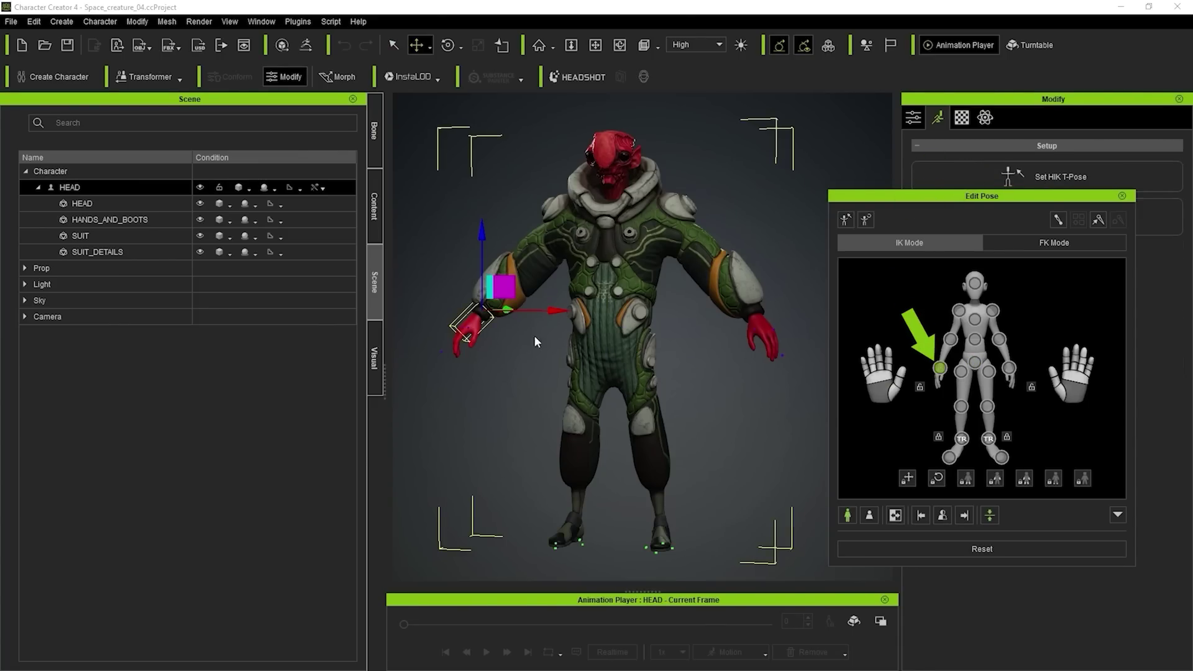
mouse_move(504, 294)
mouse_down()
mouse_move(516, 262)
mouse_move(497, 306)
mouse_up()
key(ctrl+z)
click(1122, 196)
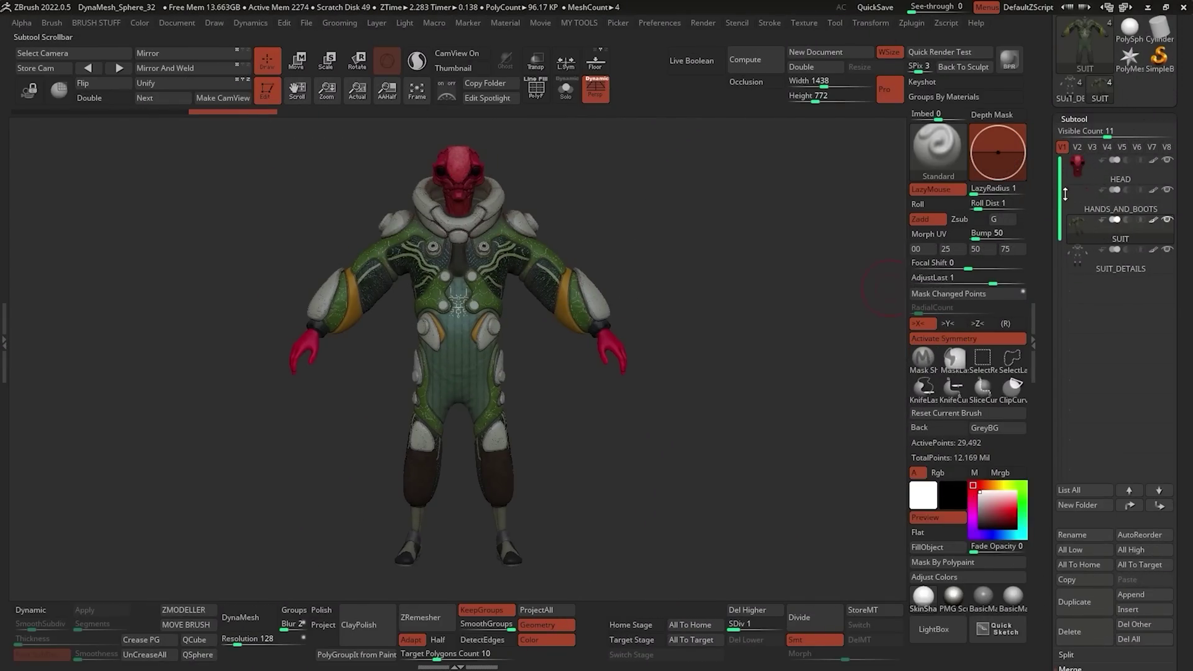
Switch to ZBrush, open the side tray and dock the Zplugin palette in it.
scroll(1112, 249, up, 5)
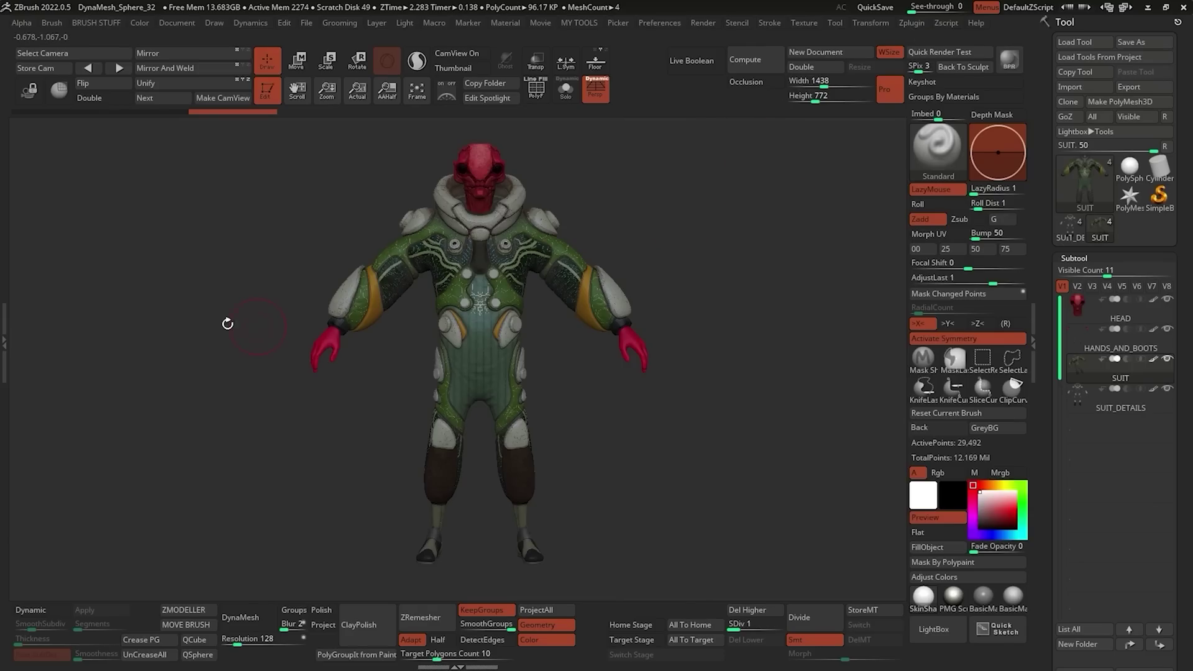
click(4, 311)
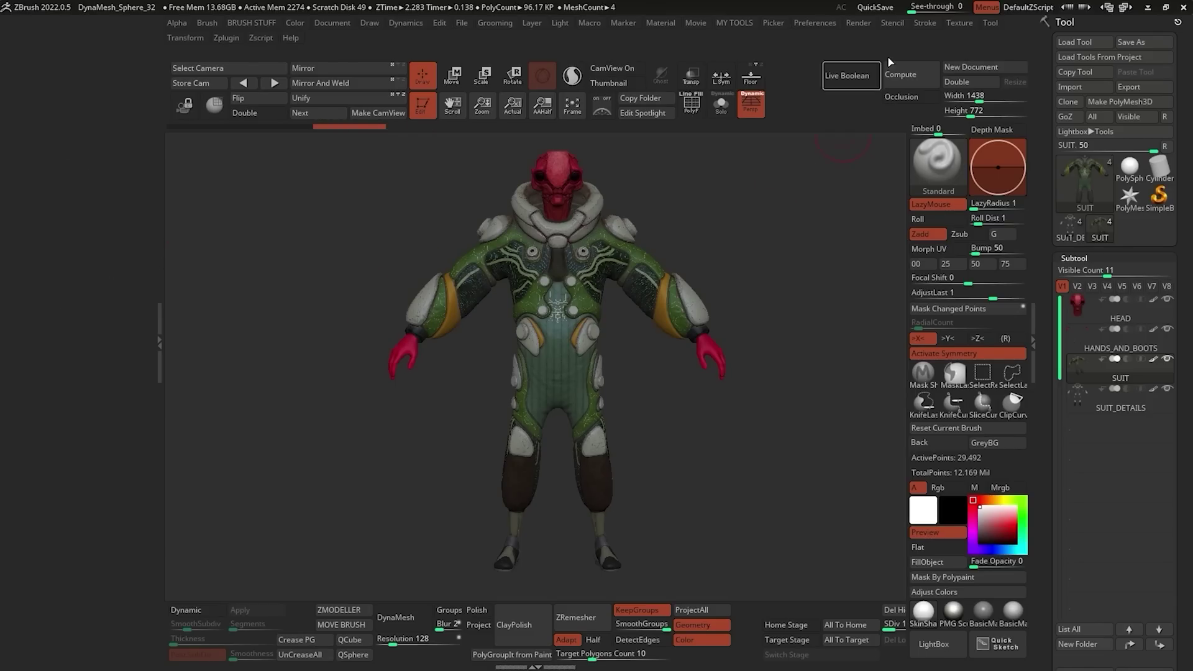
click(227, 38)
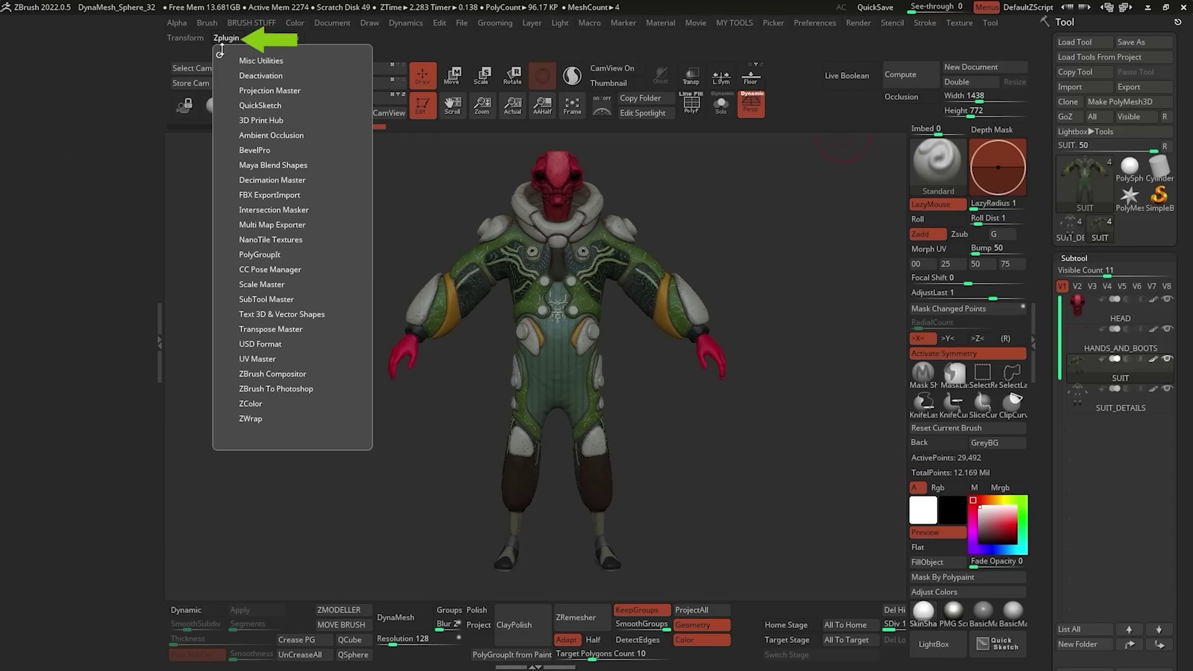
drag(221, 52, 38, 62)
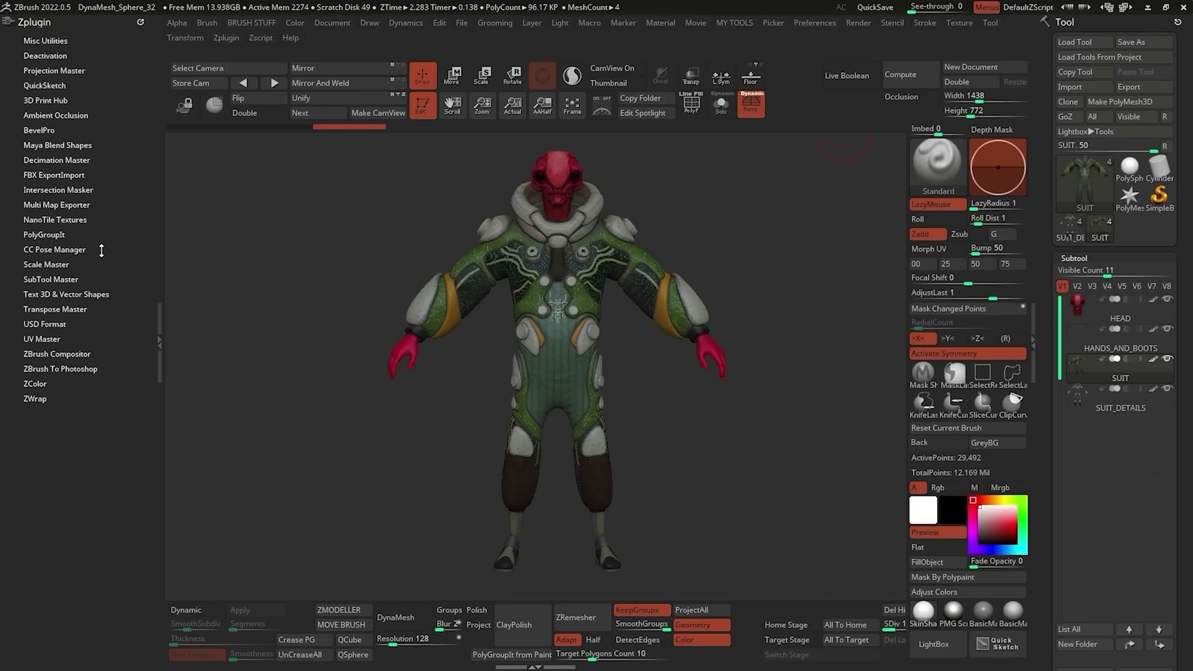
Expand CC Pose Manager in the docked Zplugin palette and turn on Relink to Add Pose.
click(57, 248)
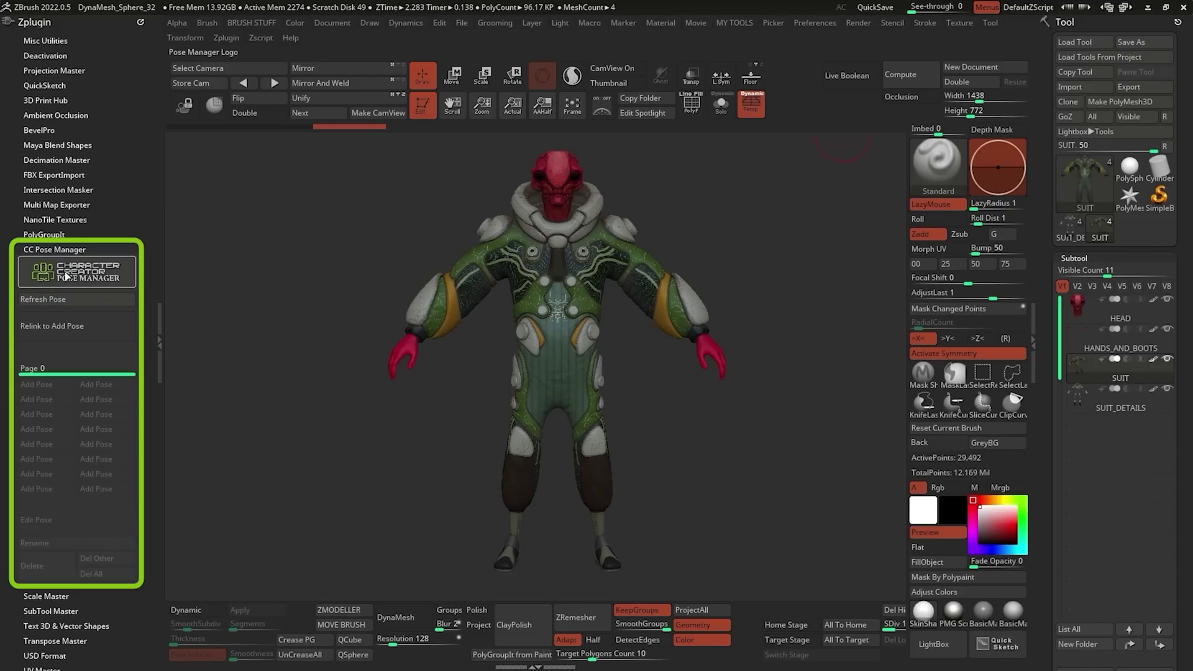
scroll(111, 190, down, 3)
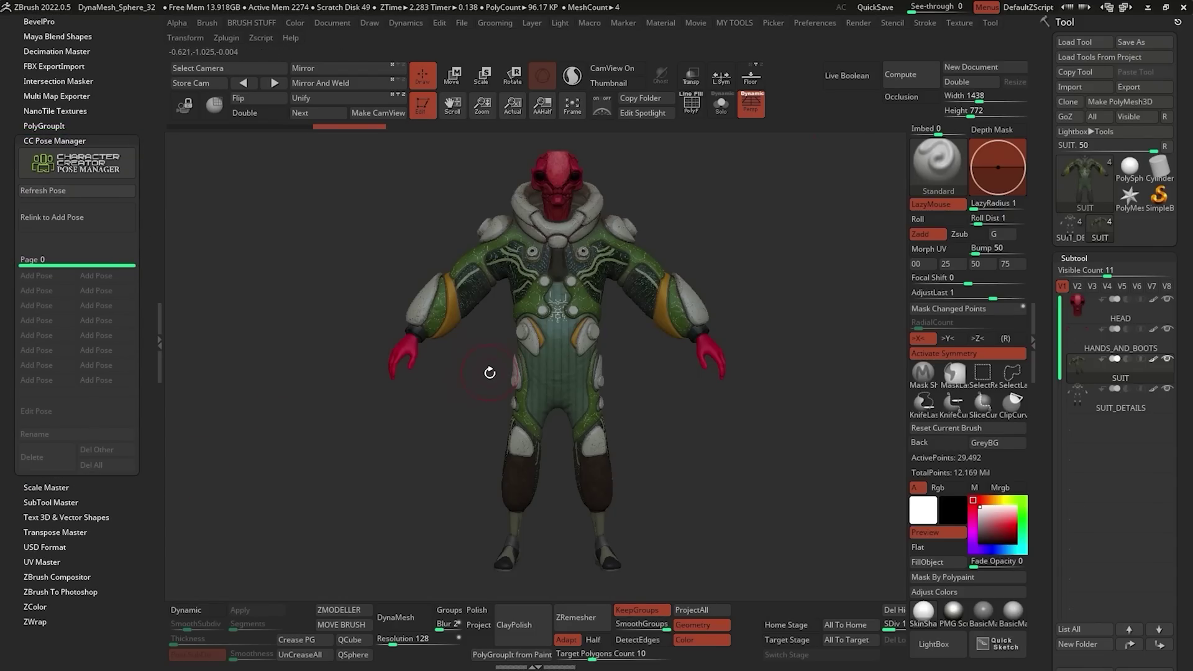
click(55, 226)
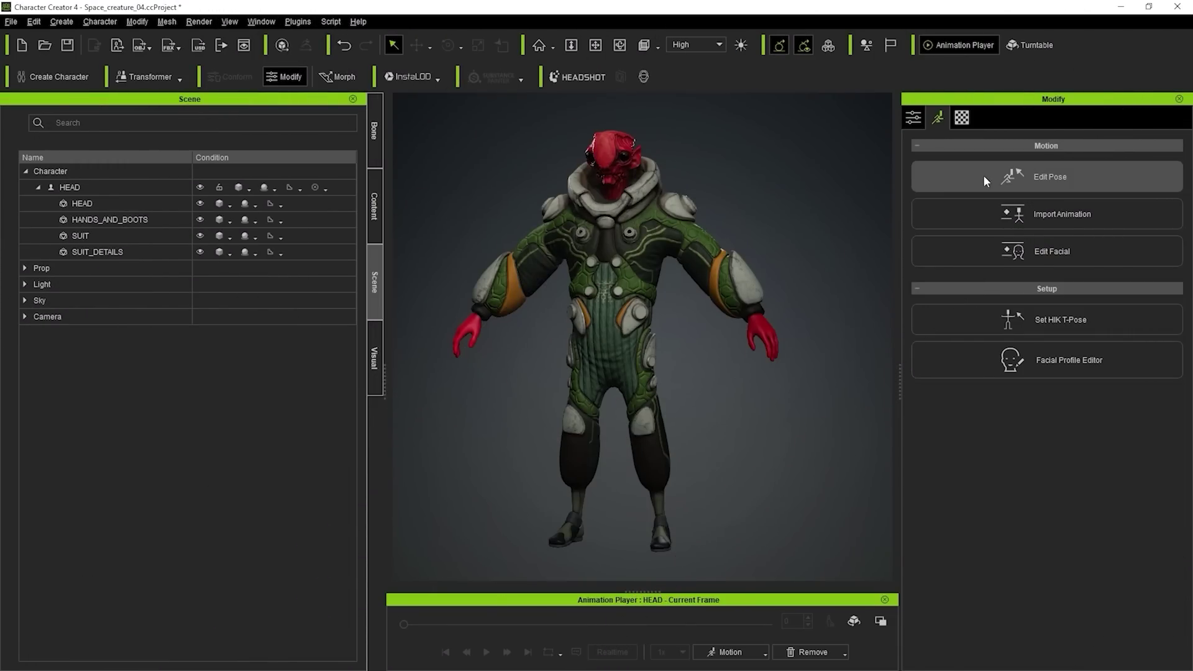
Switch to Character Creator, start pose editing in IK mode, and move and rotate the character's right hand to hang beside the body.
click(1054, 177)
click(940, 368)
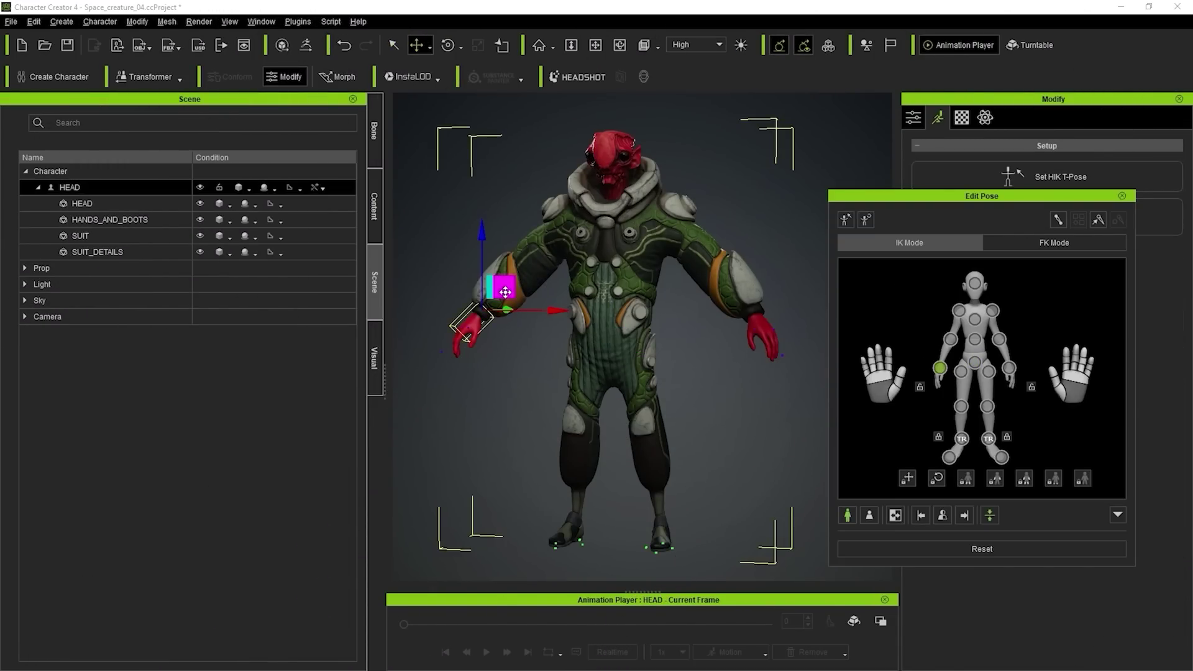
drag(503, 290, 519, 264)
right_drag(545, 271, 750, 311)
key(e)
key(w)
key(e)
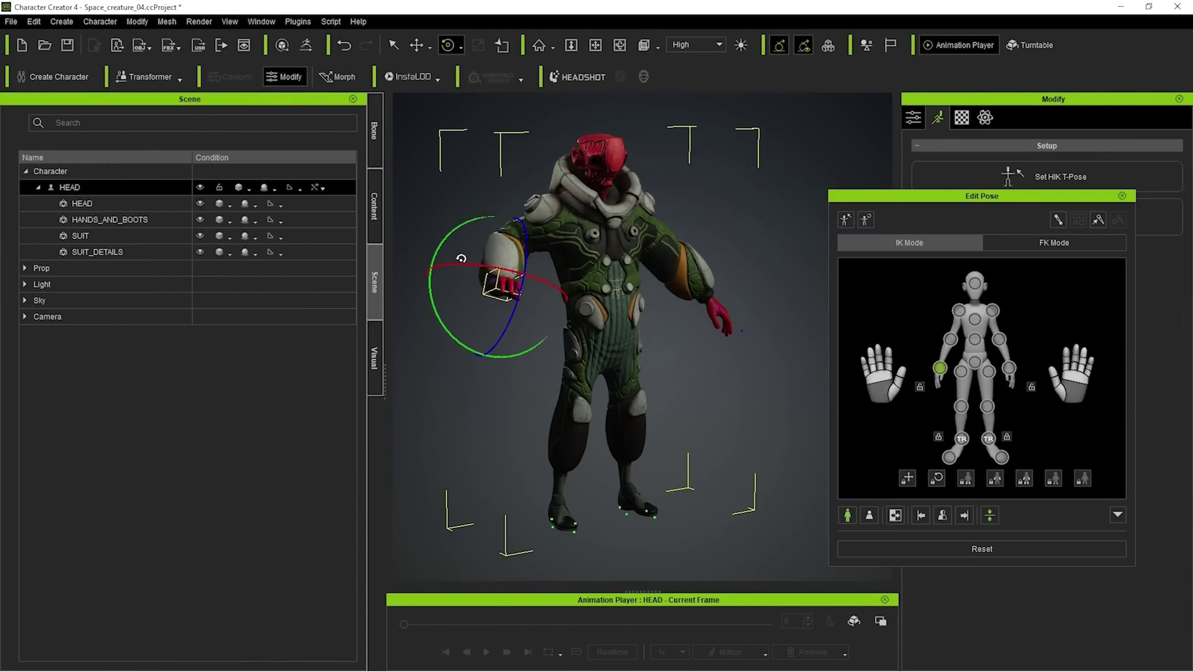
drag(477, 239, 505, 265)
key(e)
key(w)
key(e)
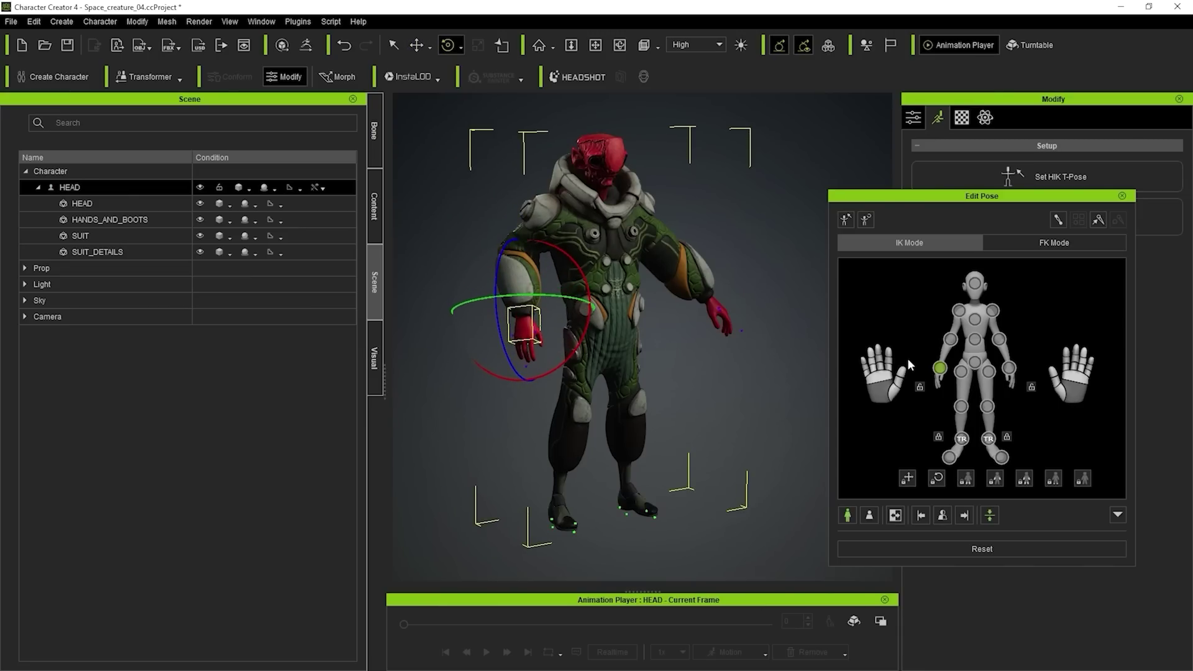
Move the character's left foot outward to widen the stance and rotate the foot to point away from the body.
click(974, 361)
drag(623, 339, 677, 331)
click(987, 438)
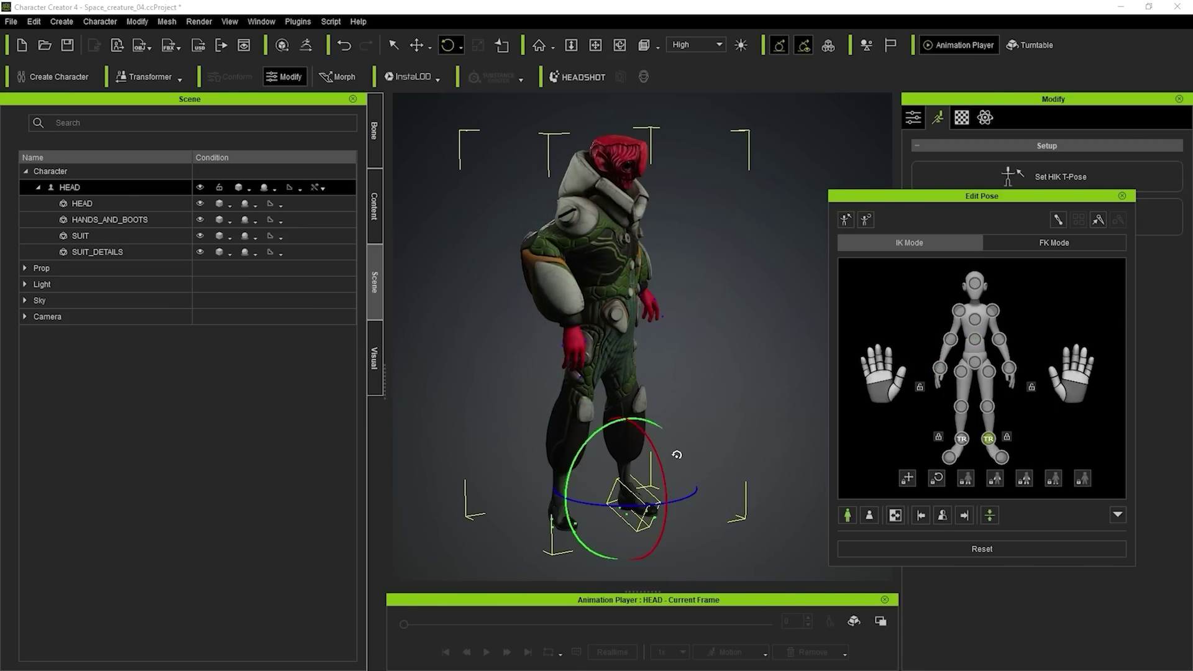
key(w)
drag(647, 462, 667, 432)
right_drag(684, 434, 612, 372)
key(e)
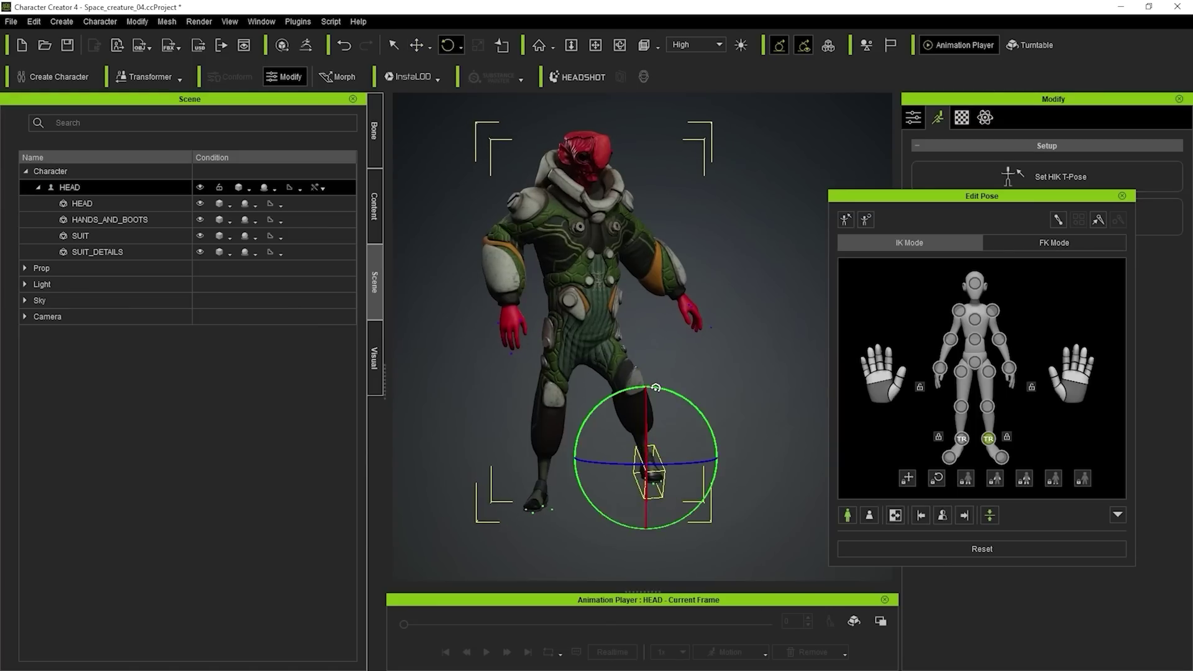
drag(676, 420, 690, 435)
key(w)
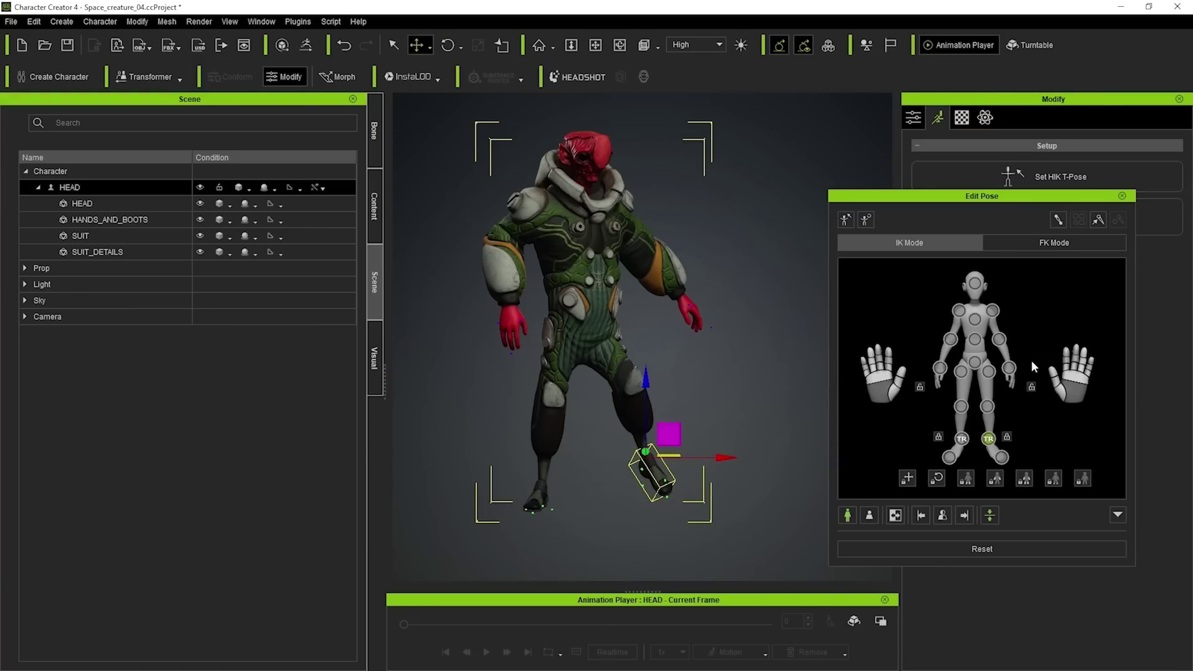
Move the character's left hand so the arm is held slightly away from the body.
click(1008, 368)
middle_drag(736, 306, 394, 328)
middle_drag(507, 272, 785, 272)
right_drag(786, 271, 520, 269)
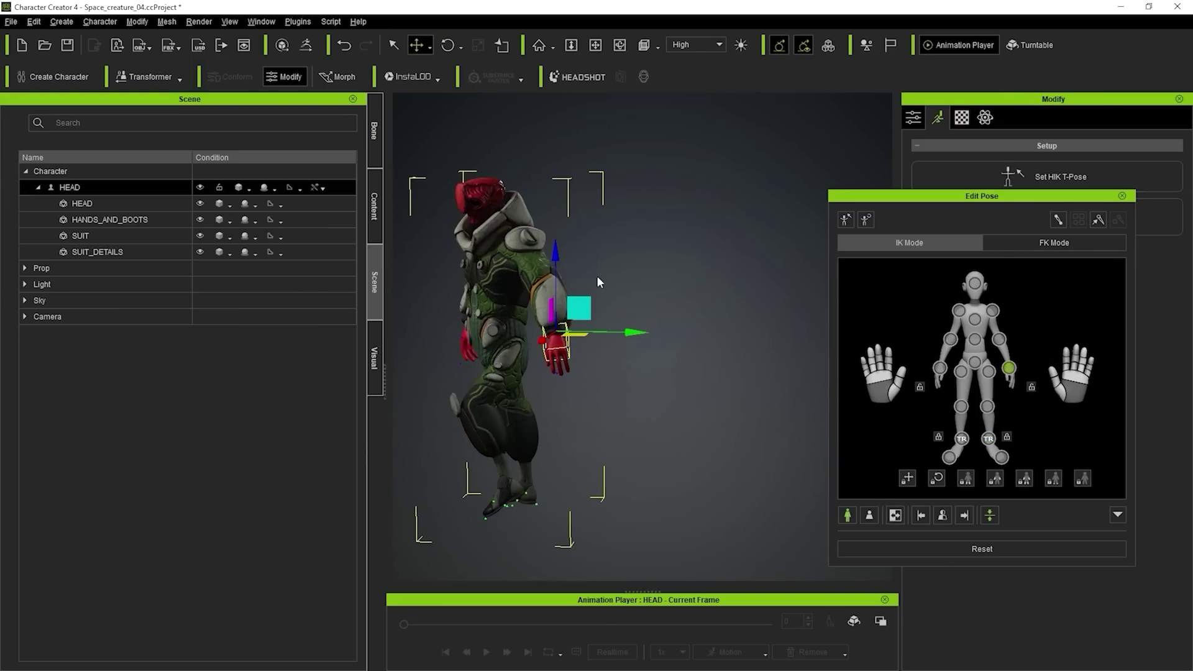
right_drag(599, 282, 670, 292)
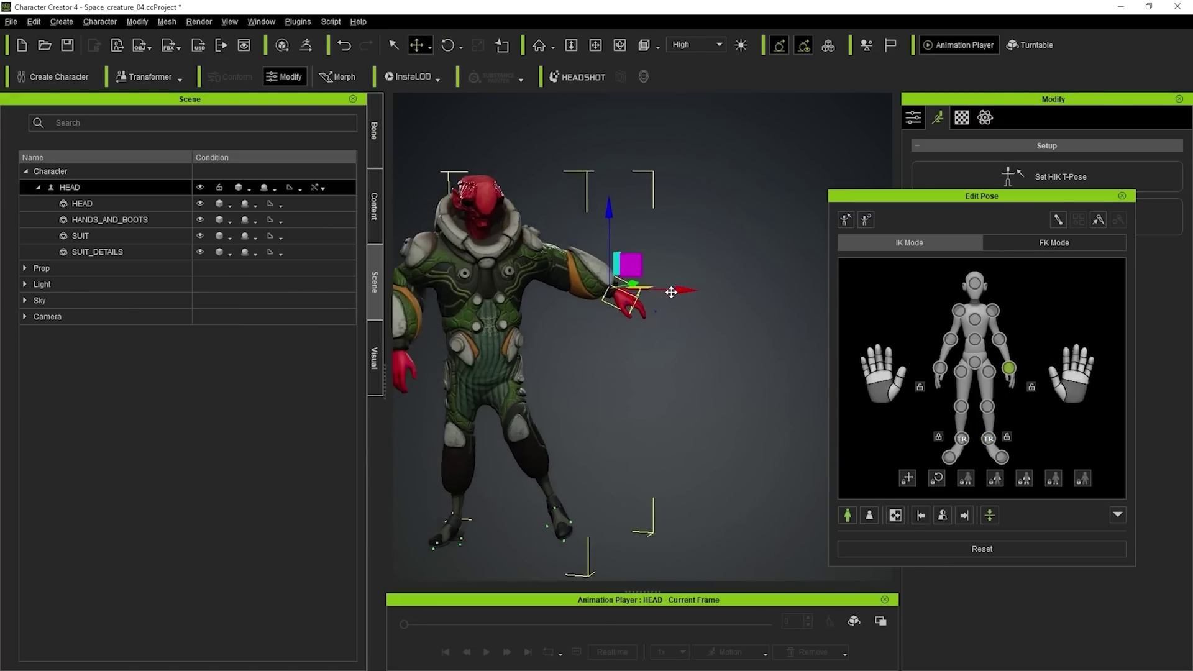
middle_drag(671, 292, 769, 267)
drag(766, 241, 740, 259)
middle_drag(748, 297, 705, 299)
right_drag(705, 299, 701, 336)
key(e)
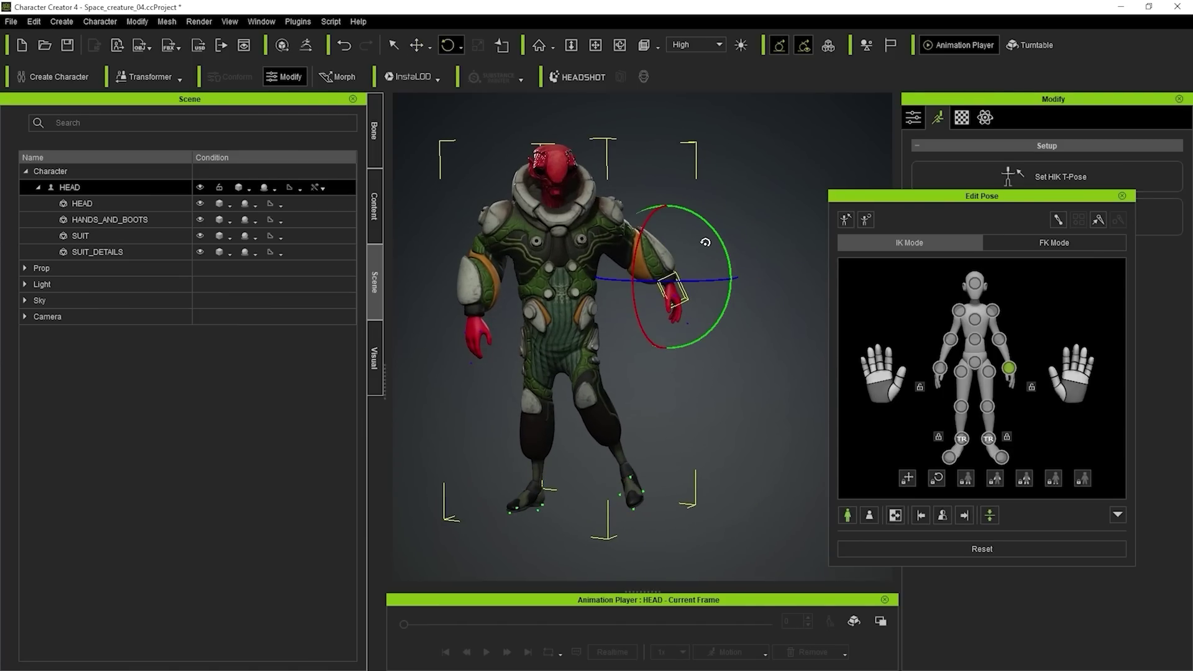
key(w)
Turn the character's head to one side, close the pose editor and deselect the character.
click(973, 284)
key(e)
drag(548, 208, 584, 223)
click(972, 363)
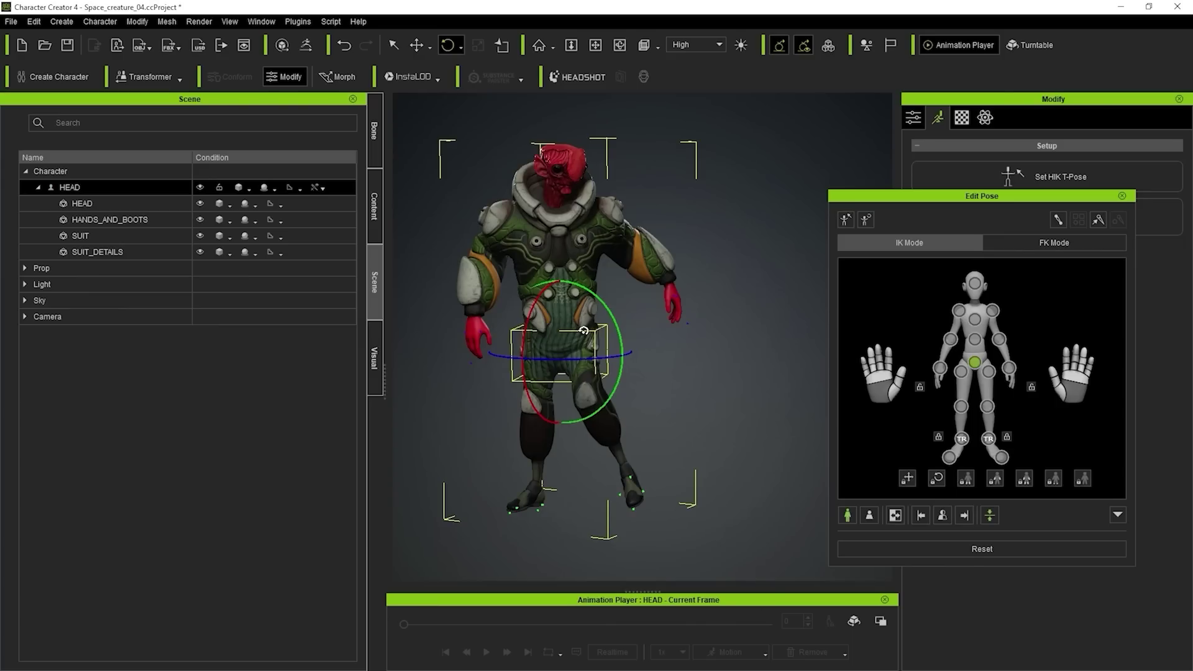
click(1121, 195)
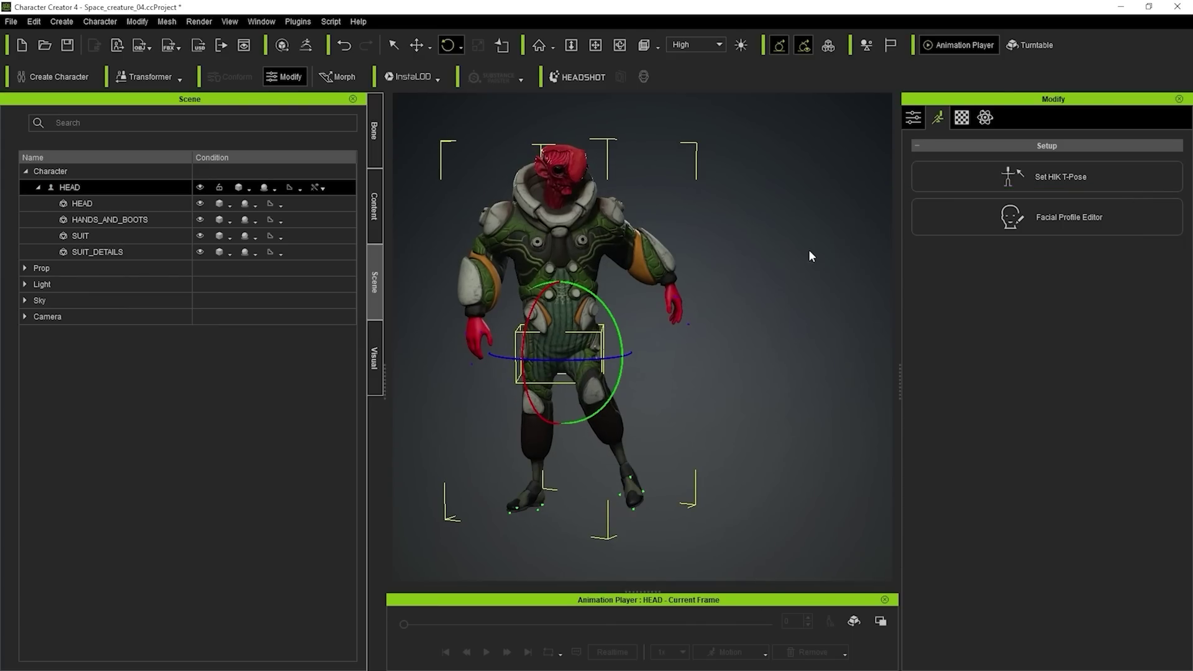
click(748, 261)
drag(747, 261, 757, 221)
right_drag(757, 220, 627, 239)
middle_drag(628, 239, 659, 241)
Select the HEAD, HANDS_AND_BOOTS, SUIT_DETAILS and SUIT meshes together in the scene list.
click(129, 203)
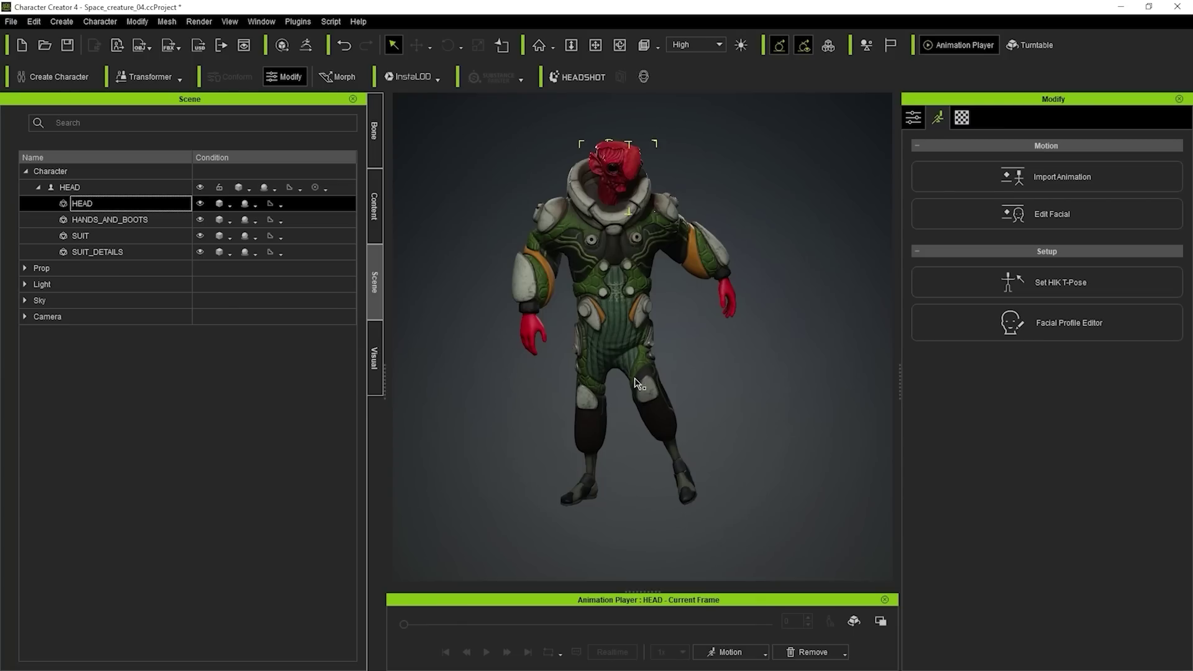
ctrl+click(112, 221)
ctrl+click(102, 252)
ctrl+click(93, 236)
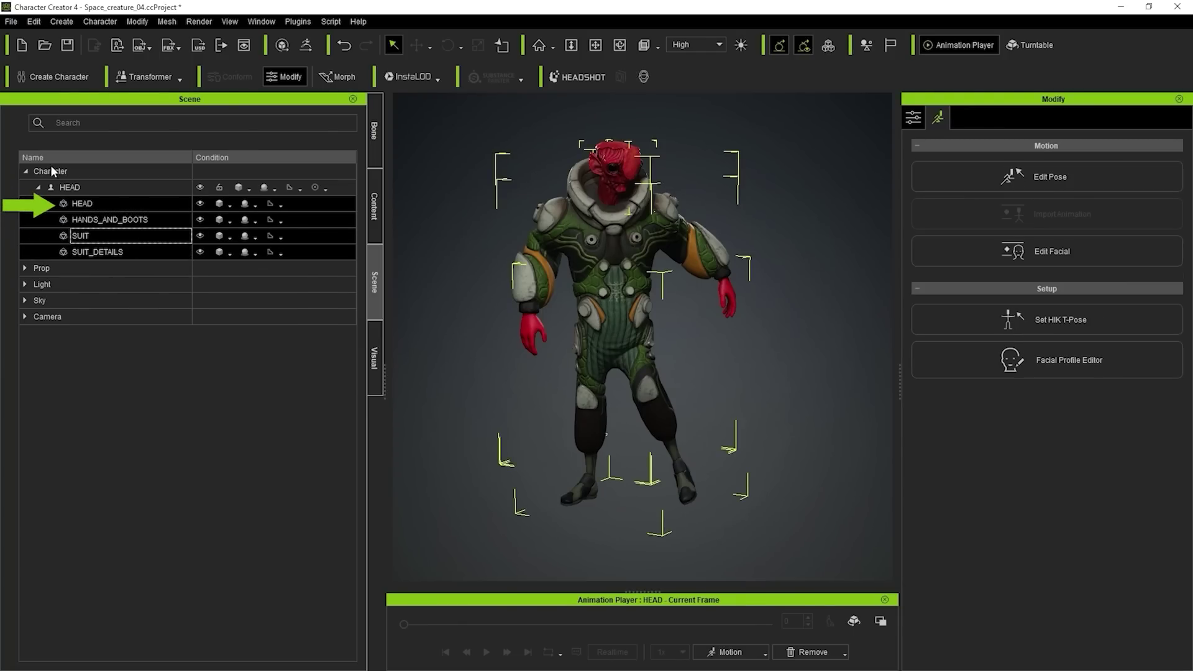
Send the selected meshes to ZBrush through GoZ with the Relink template, keeping Current Pose and Match ZBrush Model Scale (x 0.01).
click(305, 47)
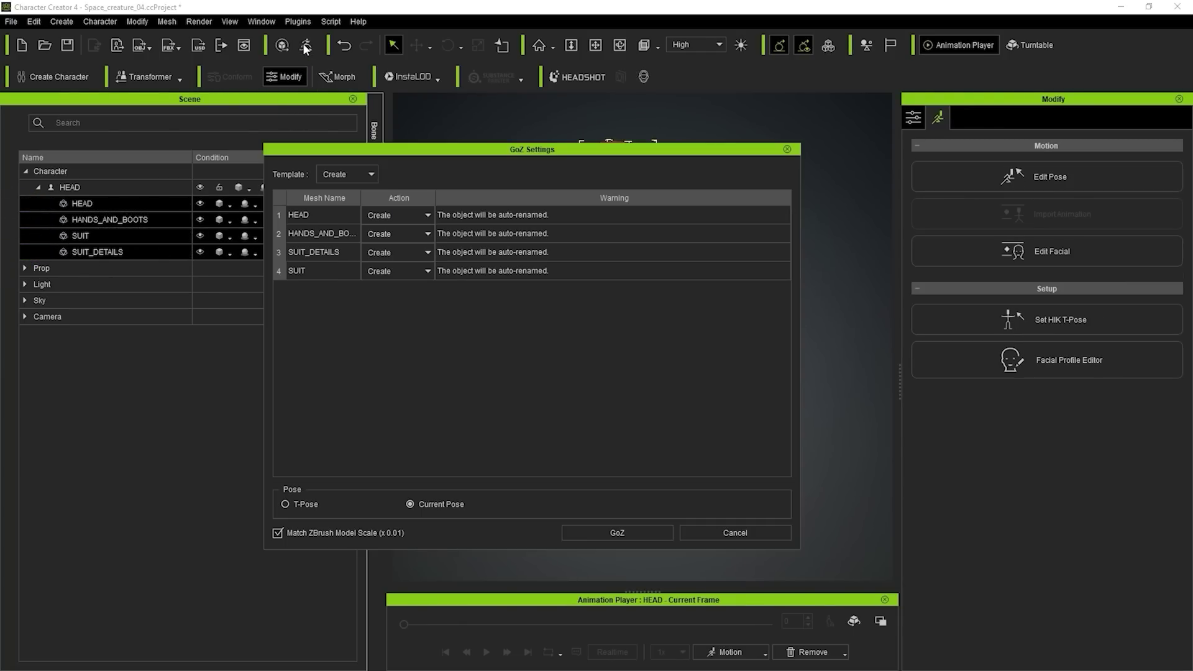
drag(516, 149, 576, 152)
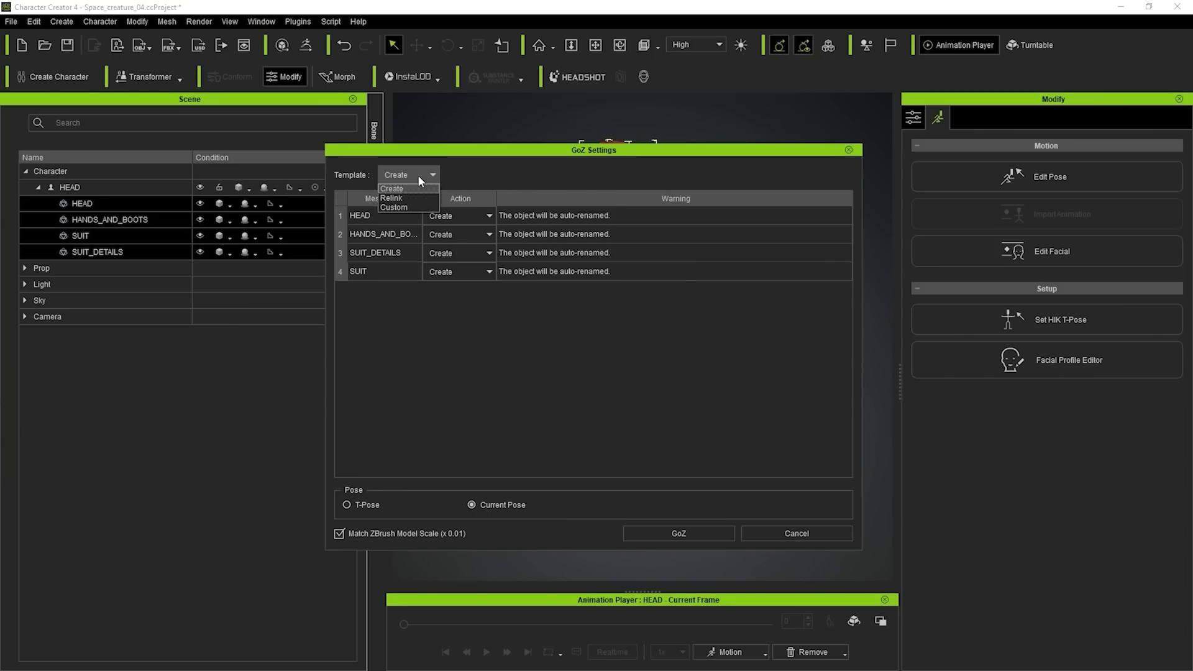
click(393, 199)
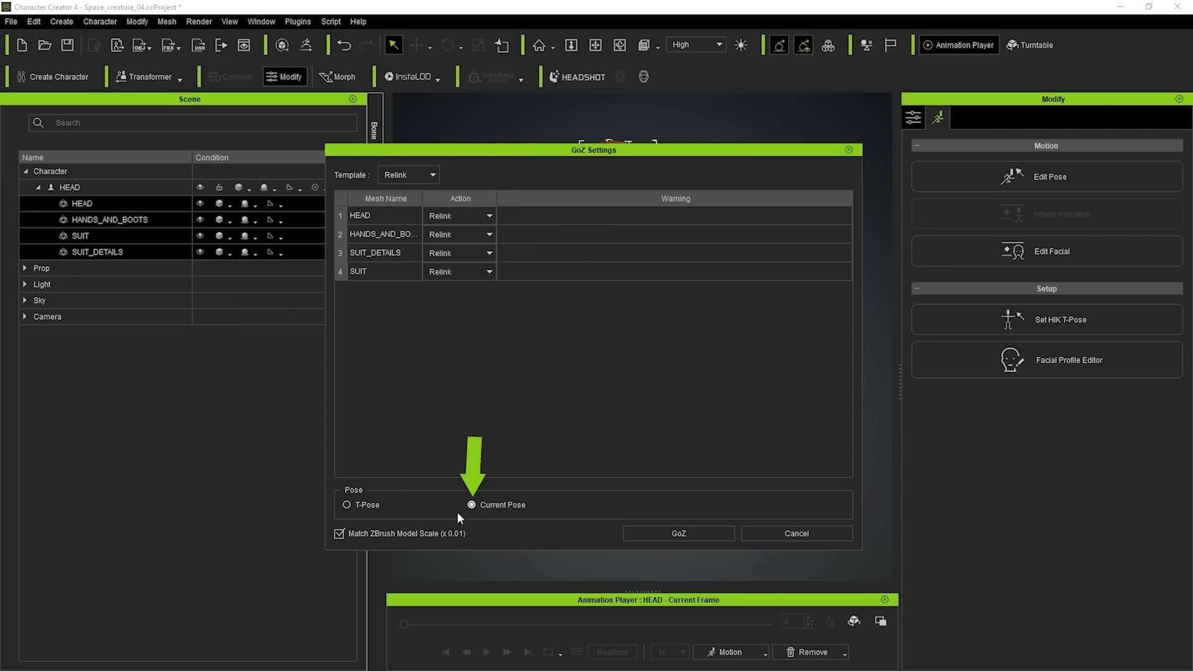
drag(582, 152, 535, 120)
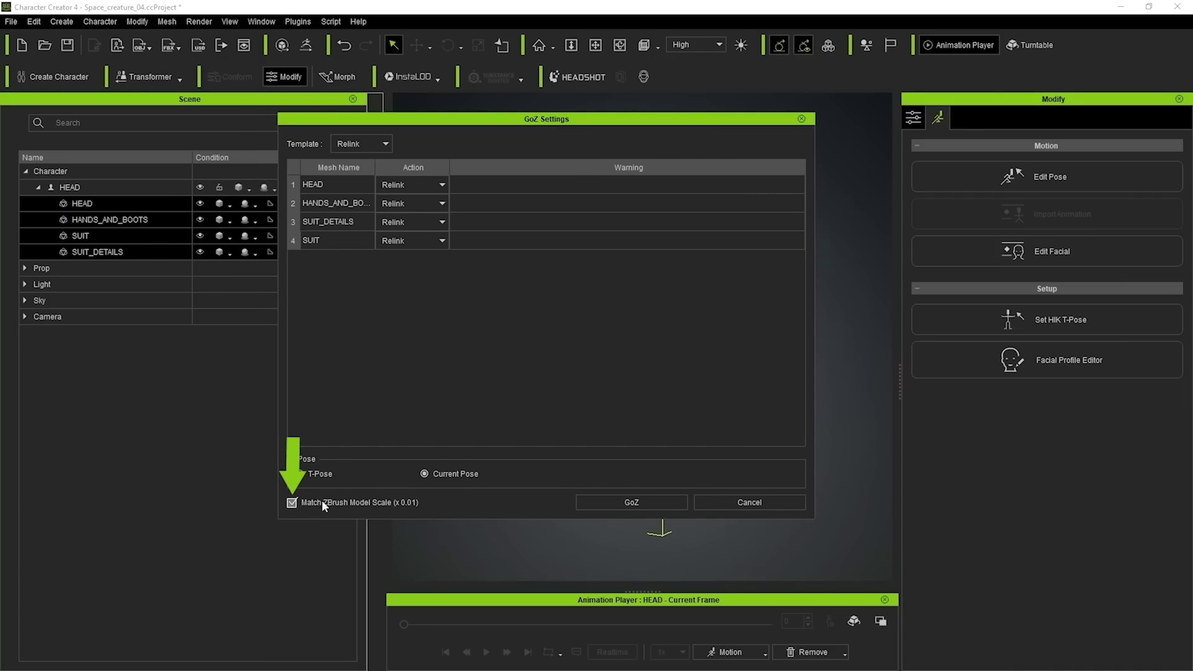
click(632, 502)
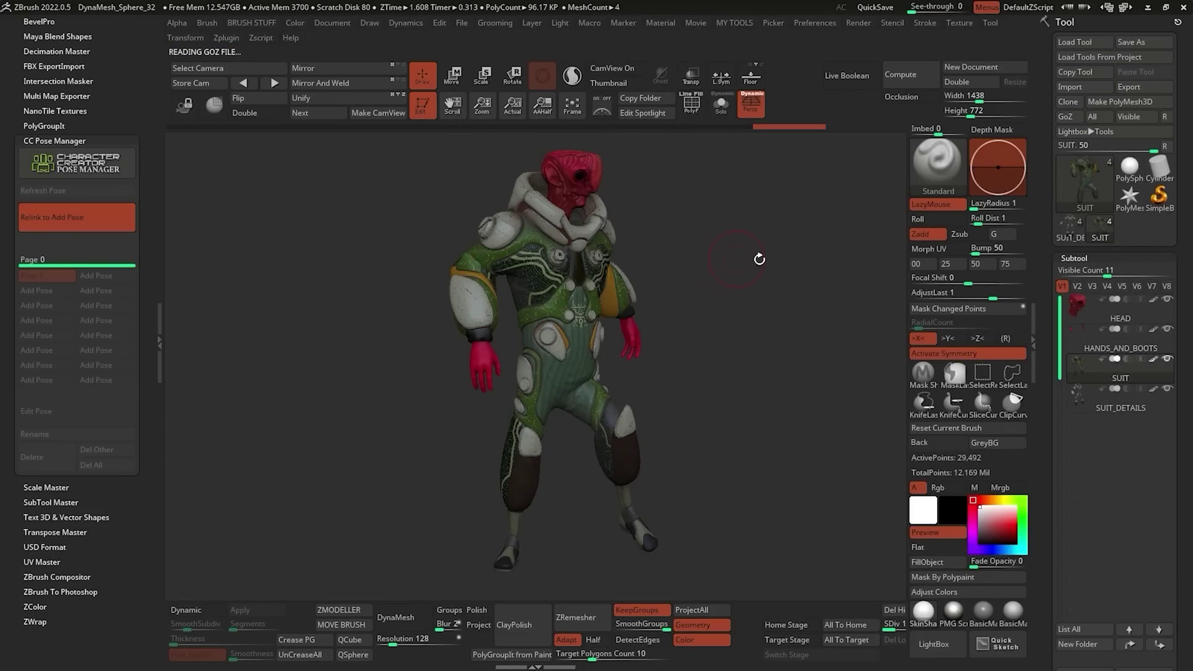
Examine the posed character in ZBrush and check the SUIT subtool's subdivision level in its geometry settings.
mouse_move(728, 262)
mouse_down()
mouse_move(633, 269)
mouse_move(782, 259)
mouse_move(721, 269)
mouse_move(715, 283)
mouse_move(760, 249)
mouse_move(750, 249)
mouse_up()
right_click(751, 249)
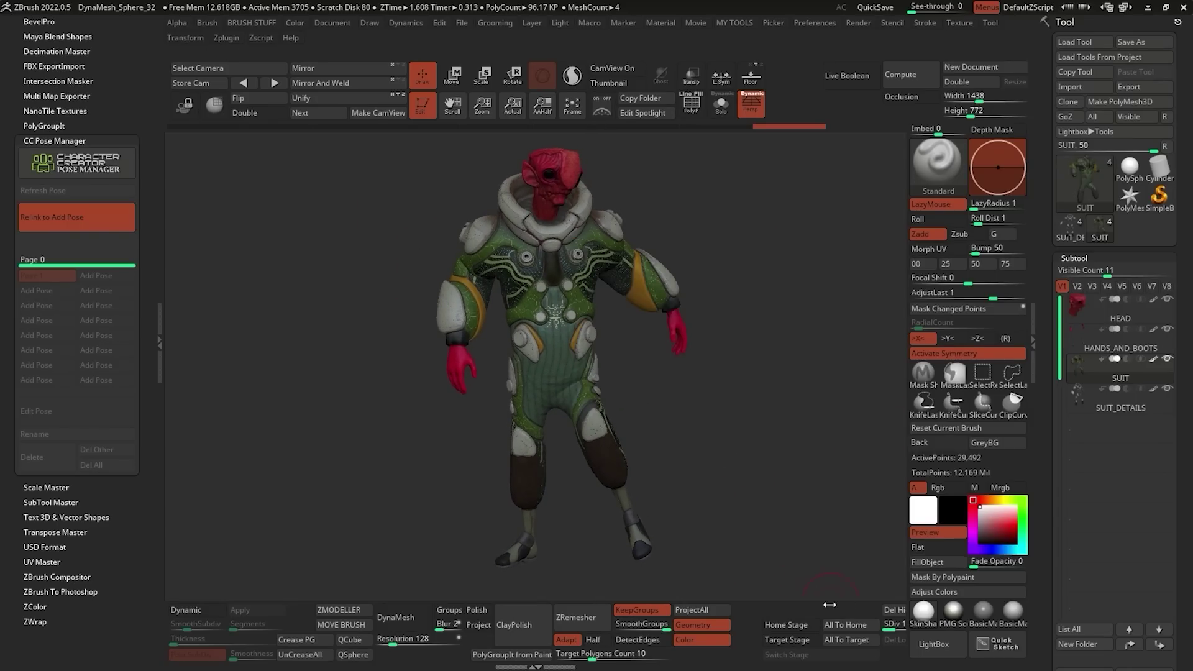
drag(882, 628, 740, 628)
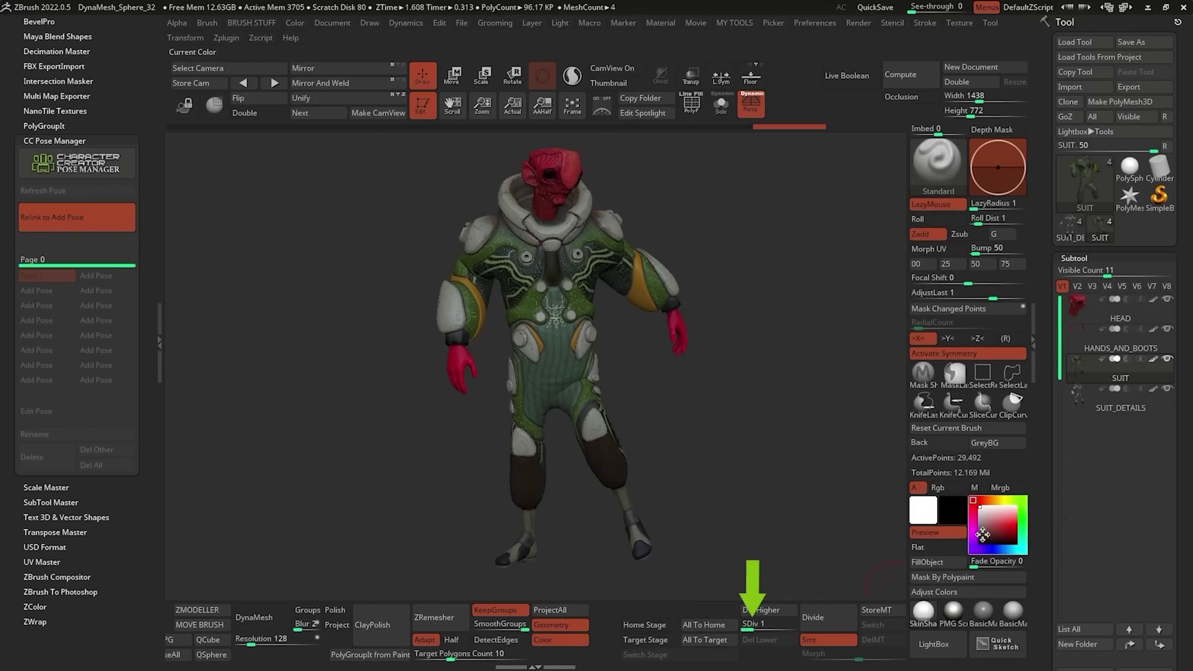
drag(1045, 509, 1038, 274)
shift+click(1079, 371)
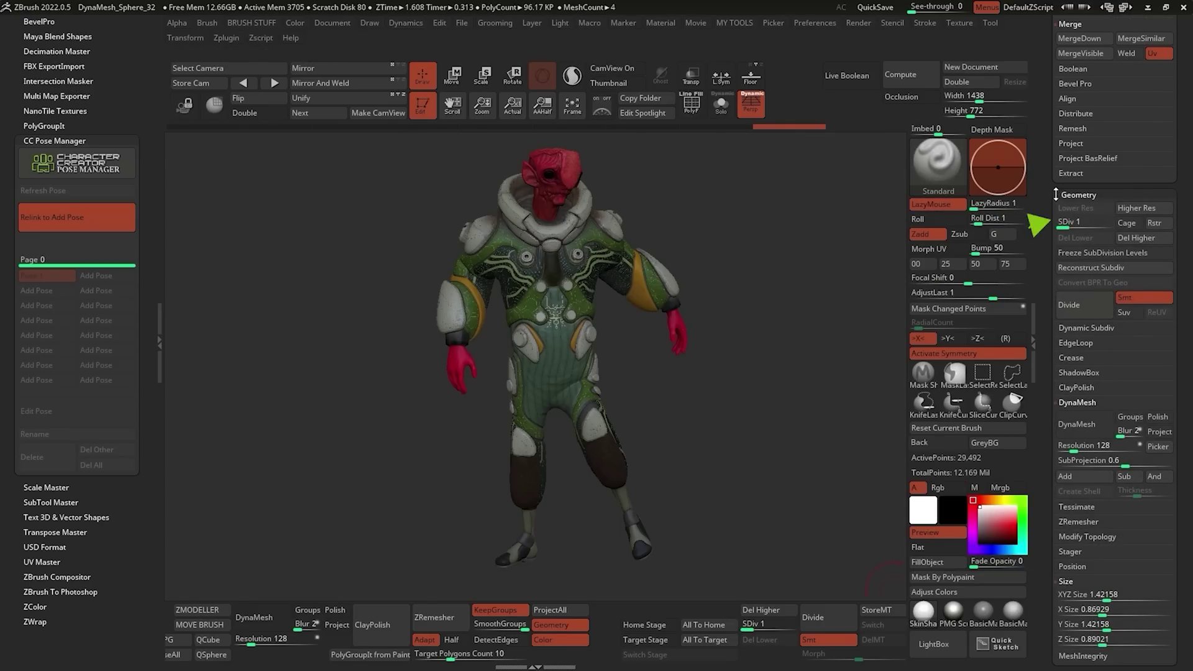
drag(1055, 195, 1032, 357)
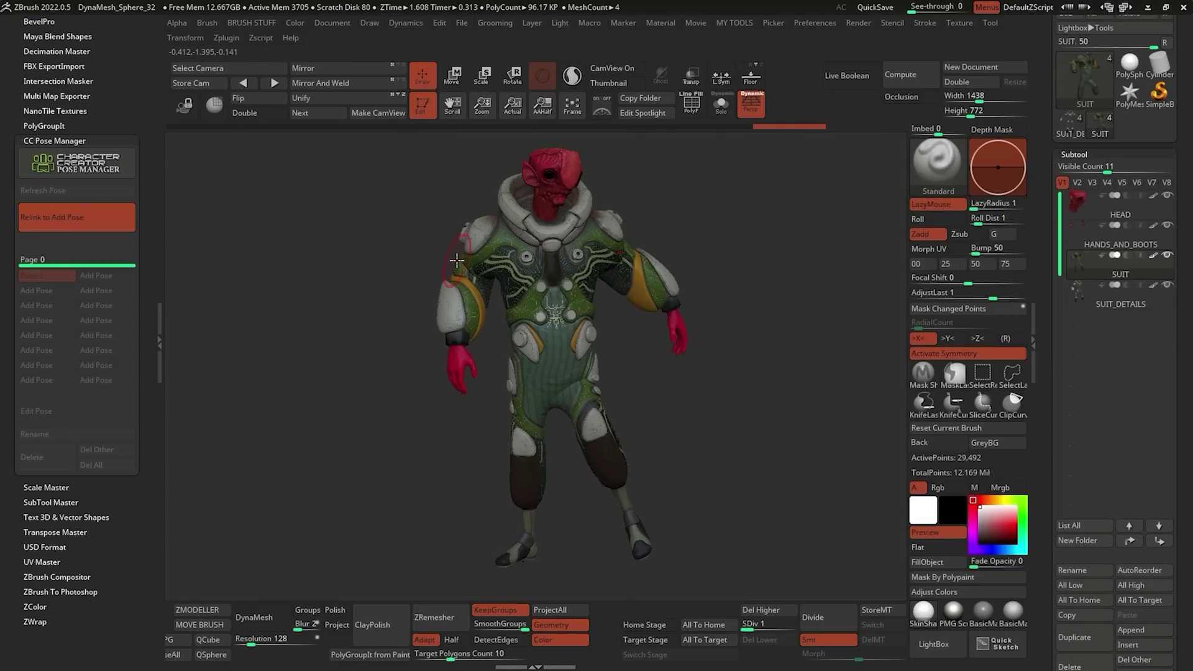
Turn off Relink to Add Pose to store the imported pose, and select the HEAD subtool to check its subdivision level.
click(84, 222)
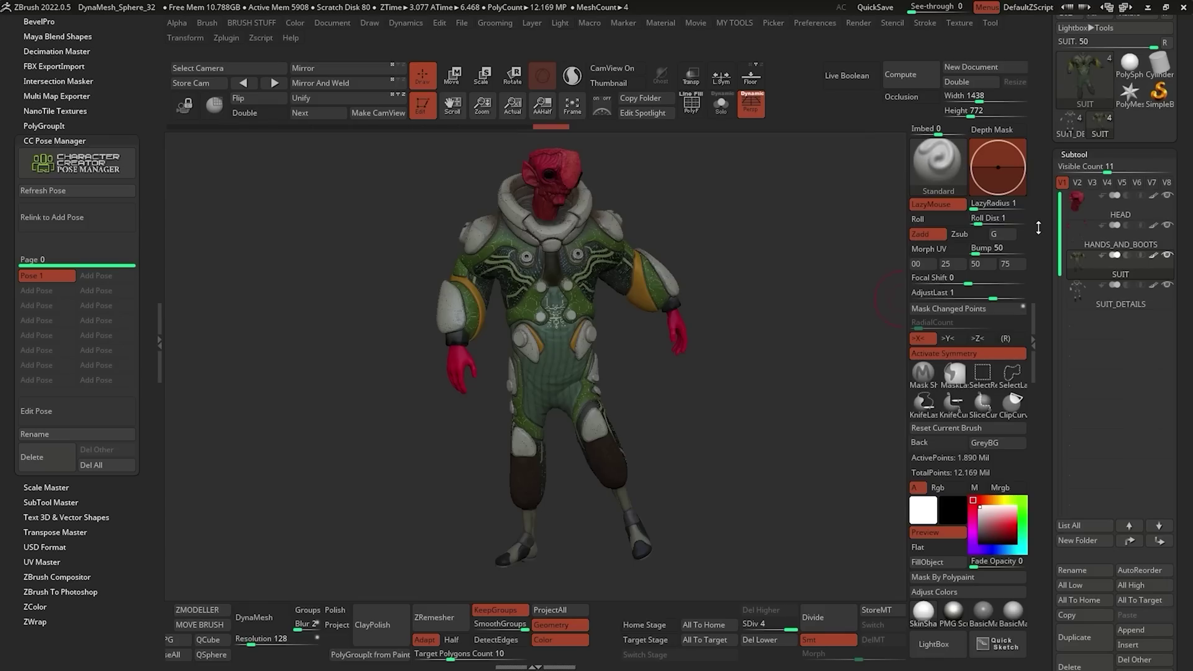
click(1119, 212)
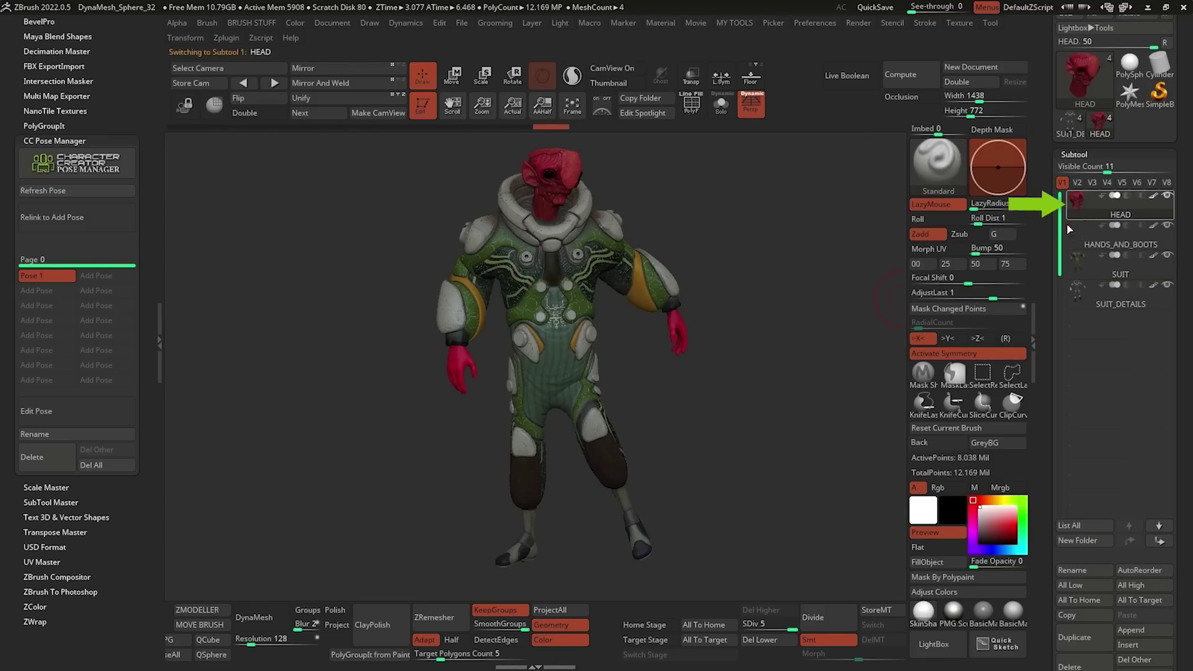
scroll(1045, 251, down, 5)
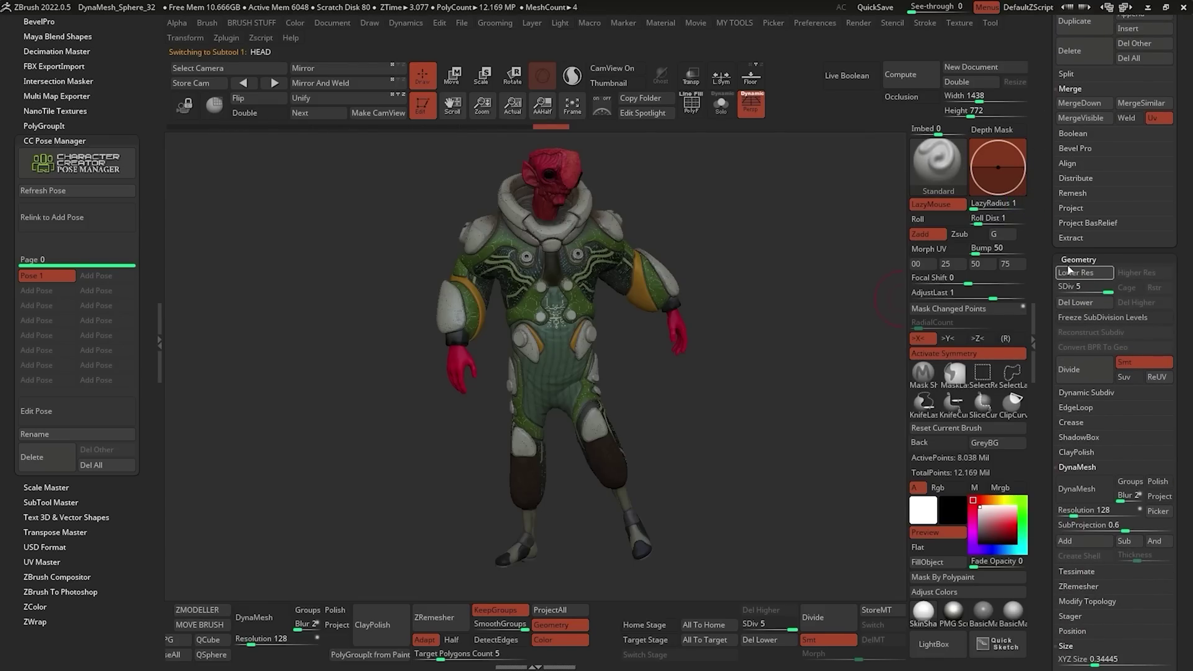
Collapse the HEAD subtool's geometry settings and examine its layers for the stored pose.
click(1058, 260)
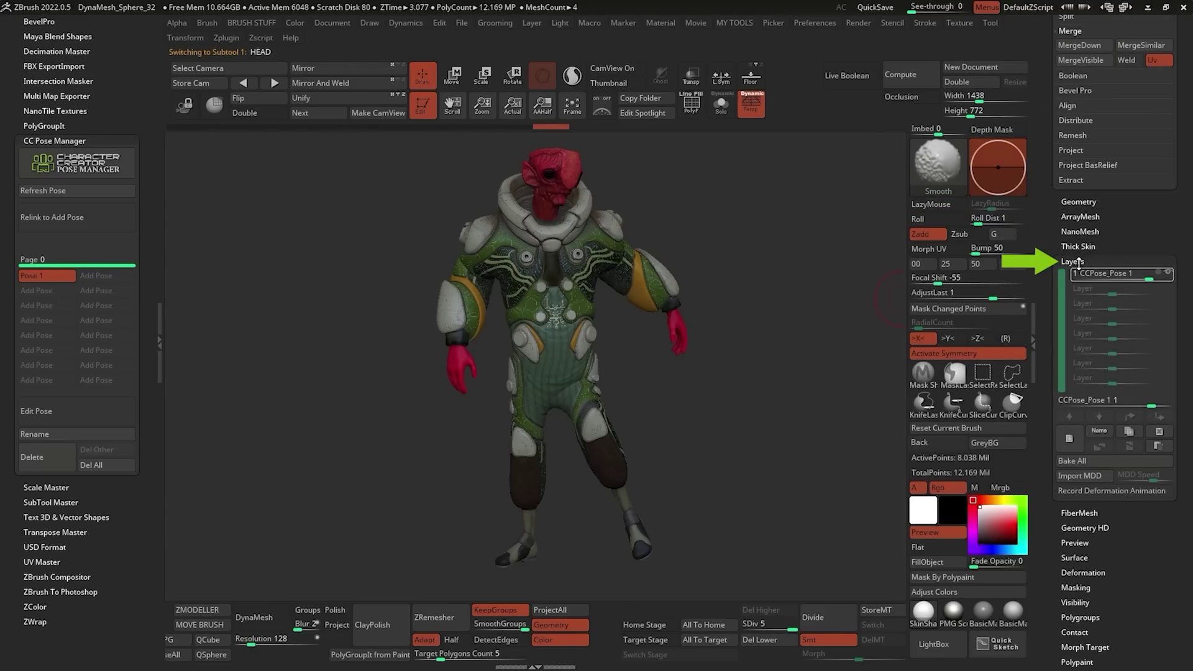
click(1072, 260)
mouse_move(1113, 276)
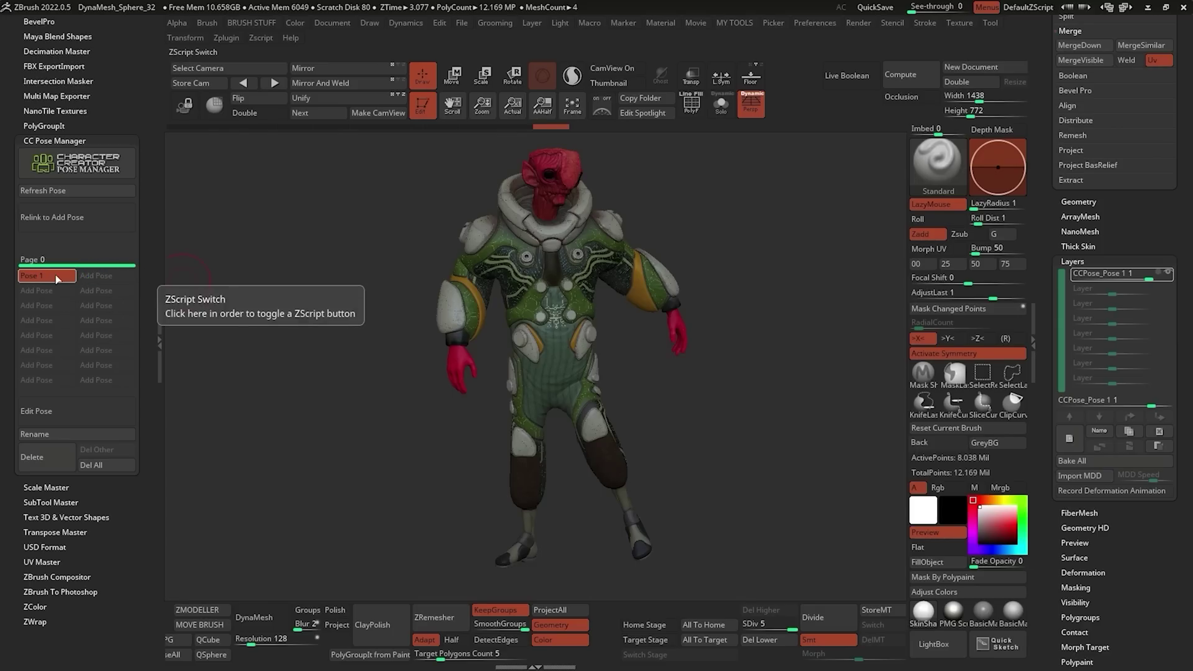
Rename the stored pose to "Temp pose" in CC Pose Manager.
click(55, 434)
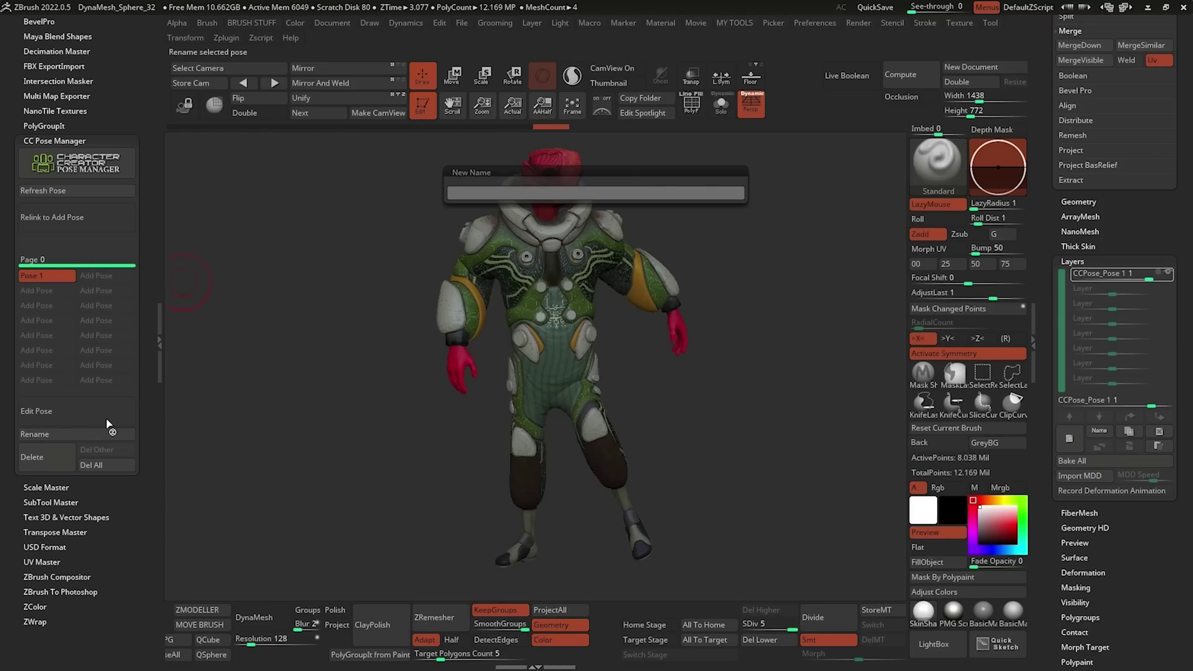
text(Temp pose)
key(Return)
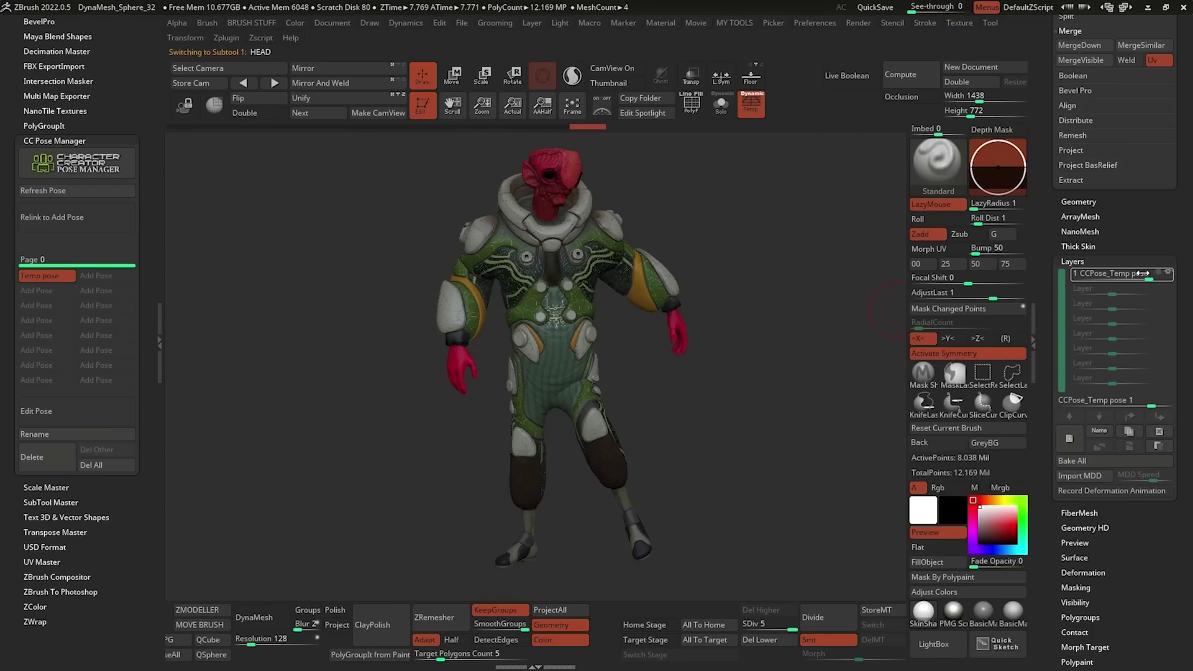
Select the SUIT subtool and check the pose layer in its layer list.
drag(1088, 224, 1060, 405)
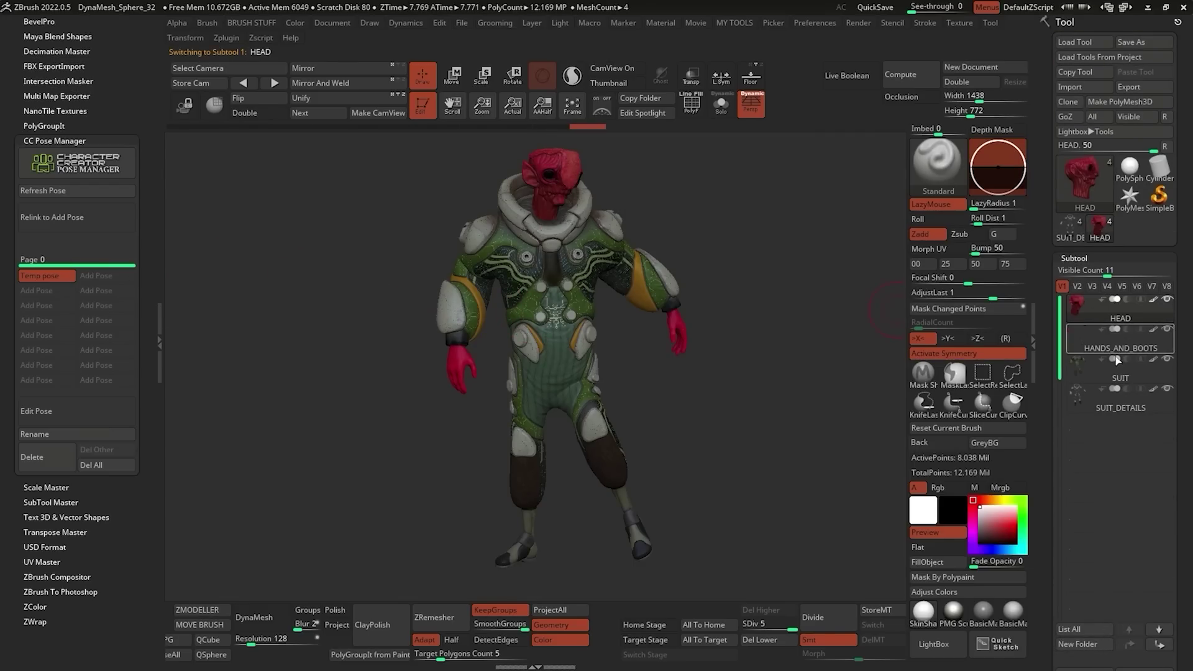
click(1109, 377)
scroll(1059, 395, down, 10)
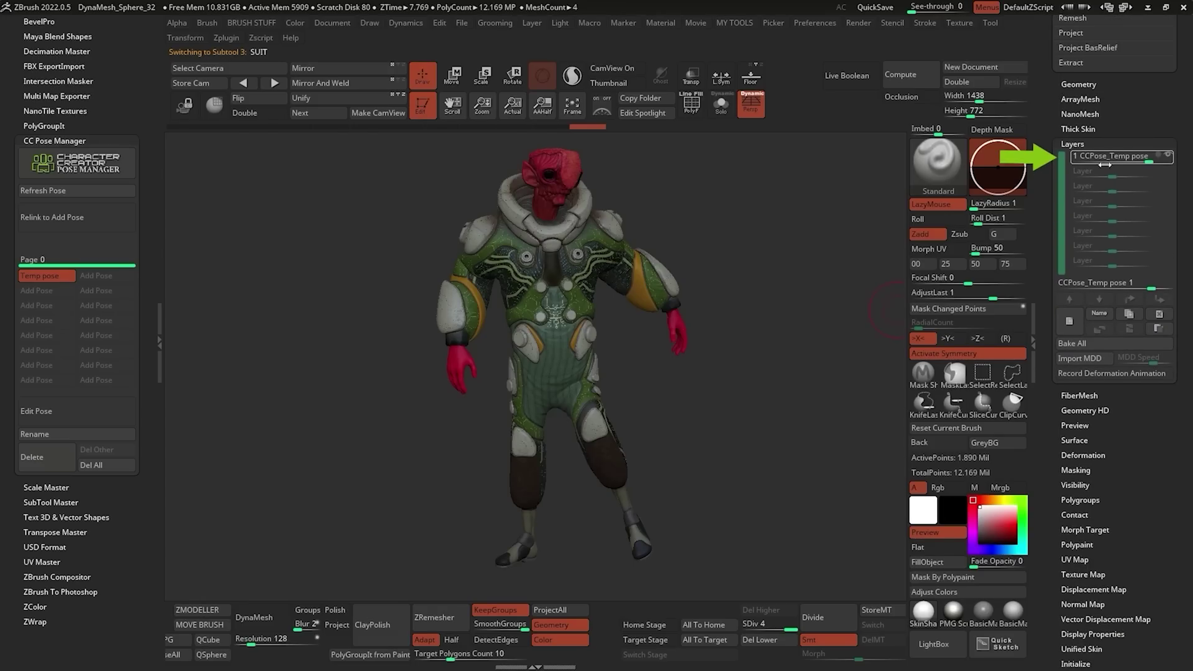
scroll(1064, 149, up, 10)
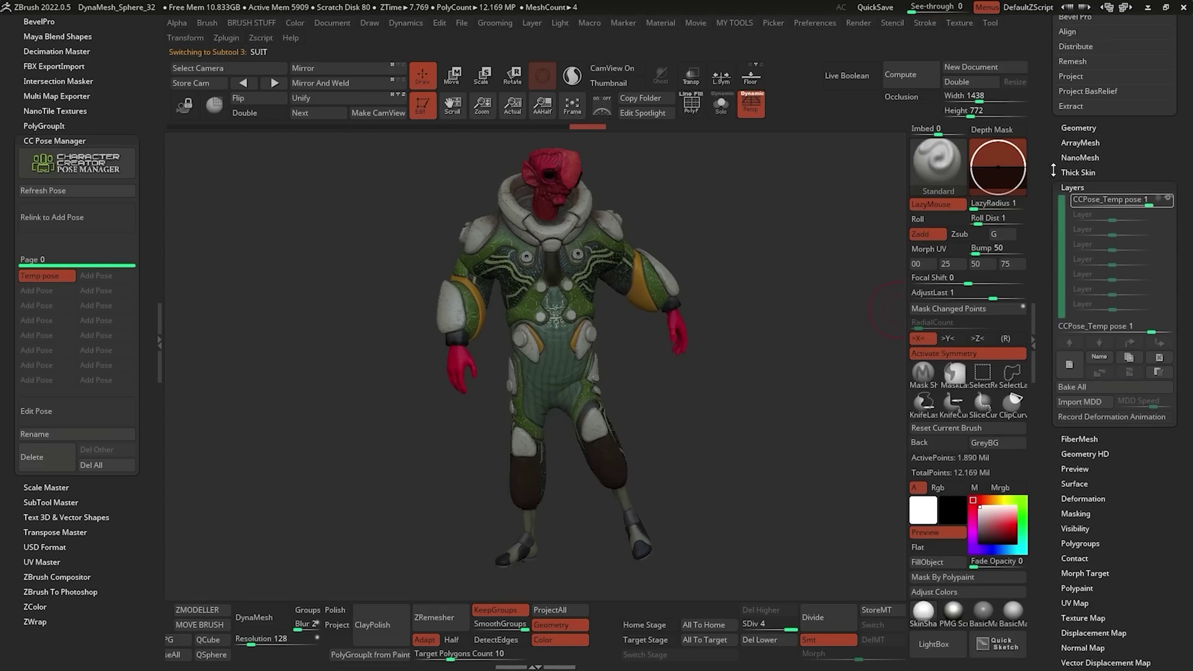
scroll(1037, 301, up, 1)
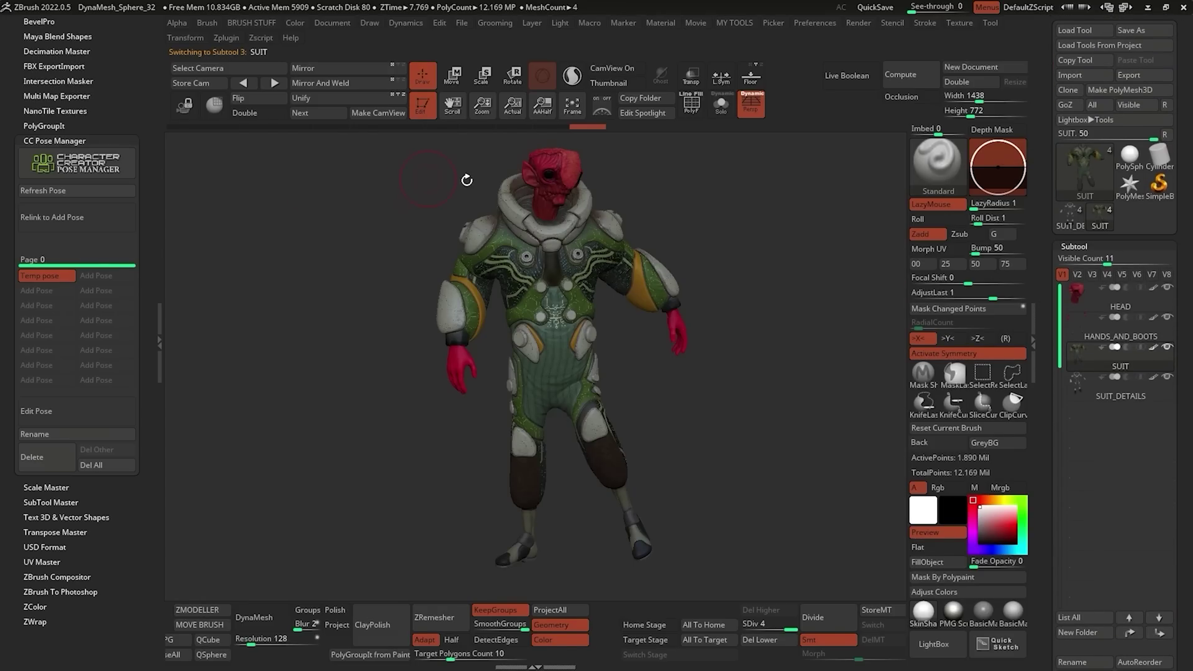
Switch off the stored Temp pose to return the character to its original pose.
drag(400, 259, 690, 224)
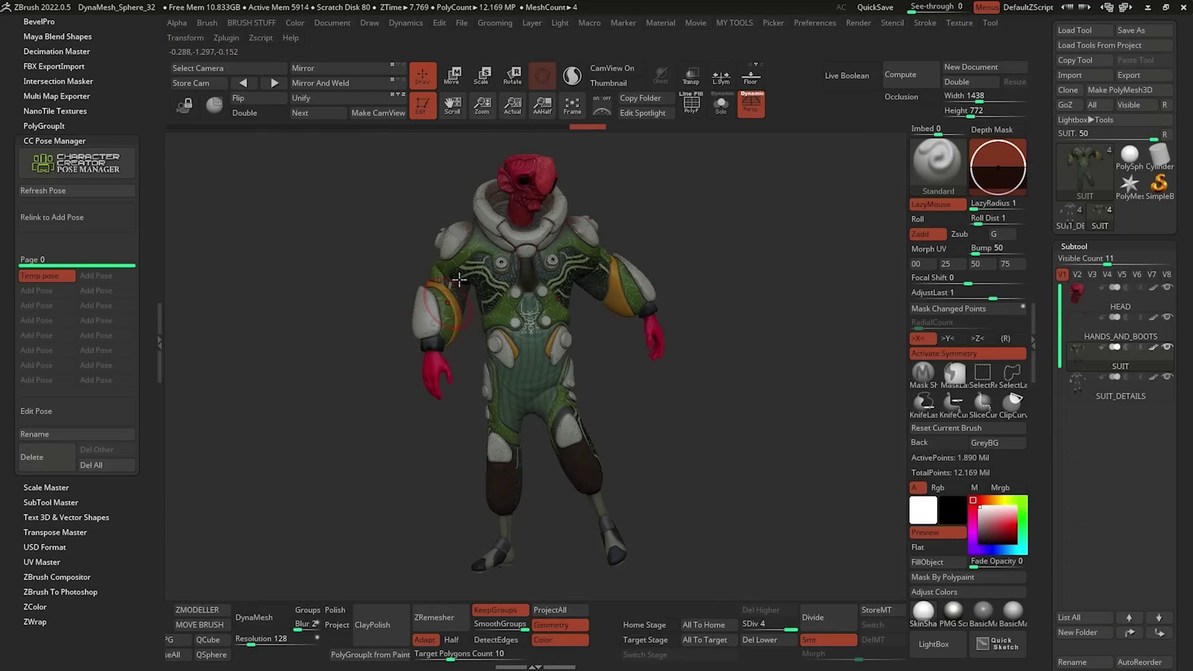
click(54, 280)
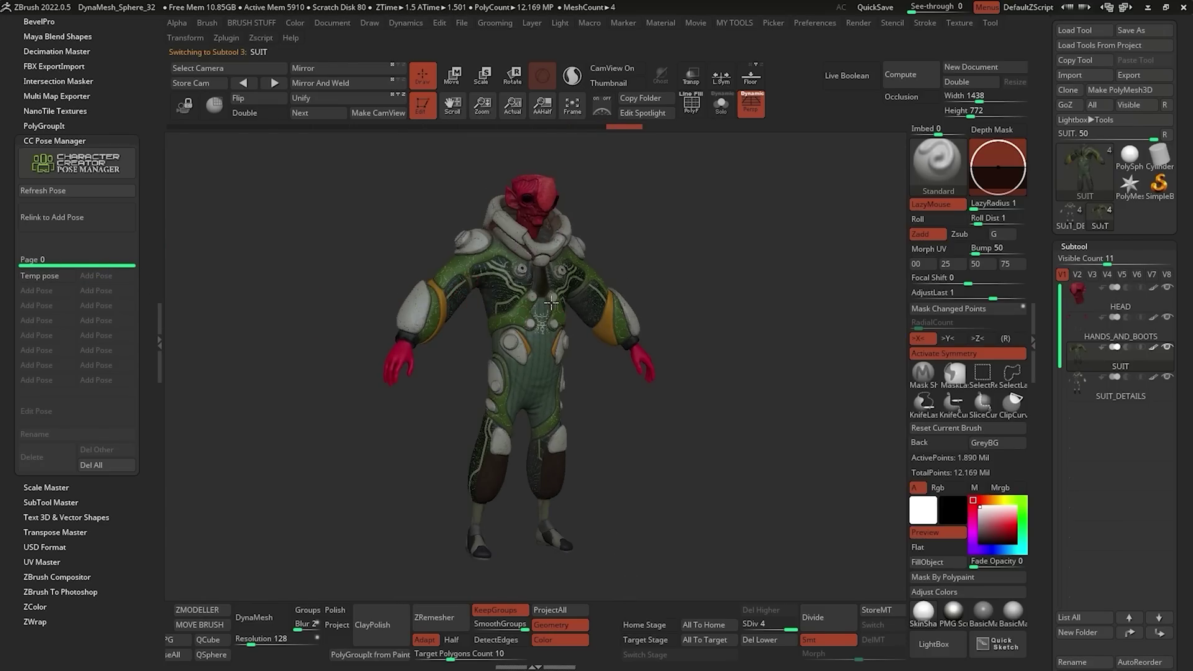
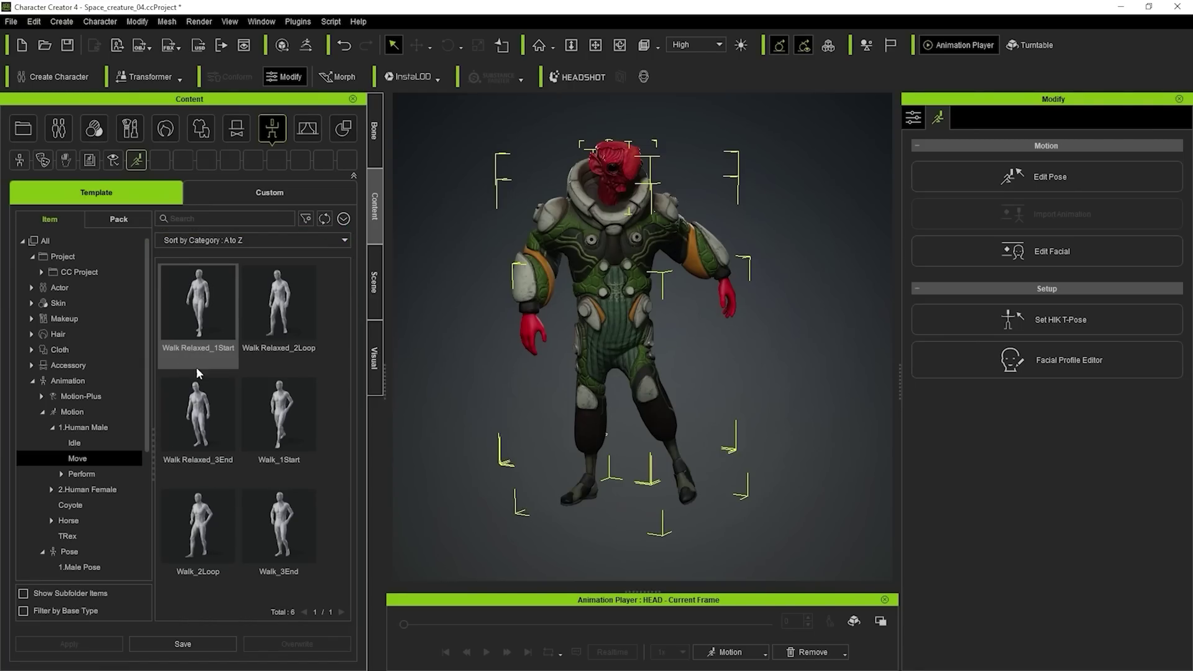
In Character Creator 4, apply the Walk Relaxed_3End motion to the character and move the Animation Player to frame 141.
drag(196, 413, 608, 236)
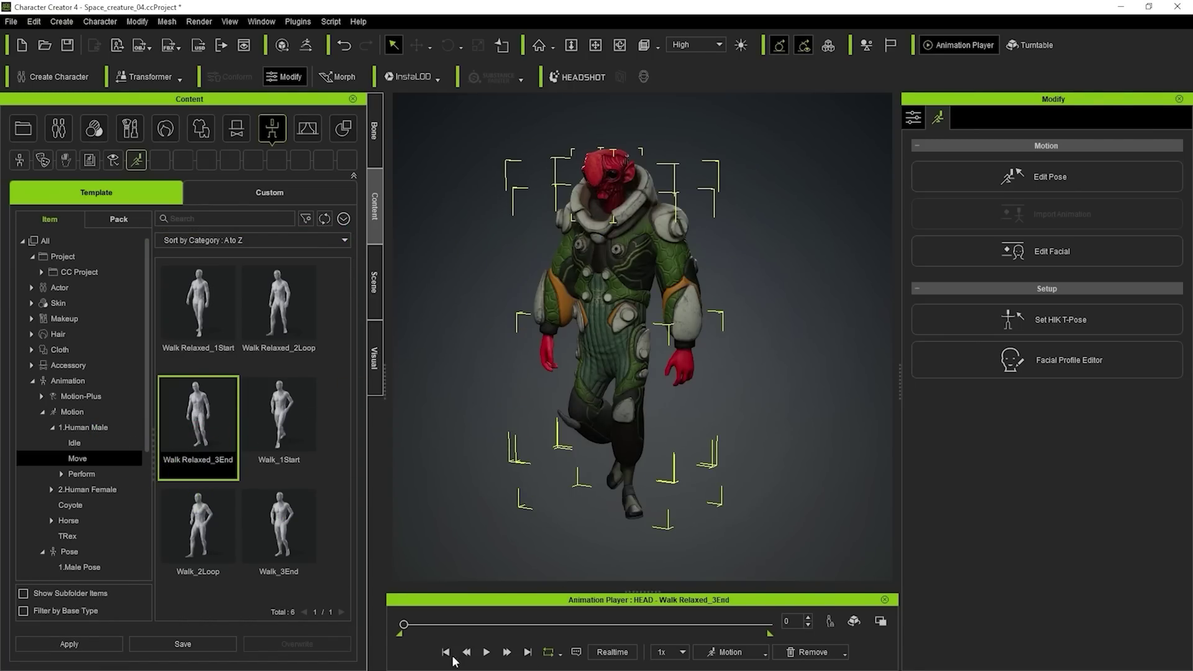
drag(407, 624, 437, 623)
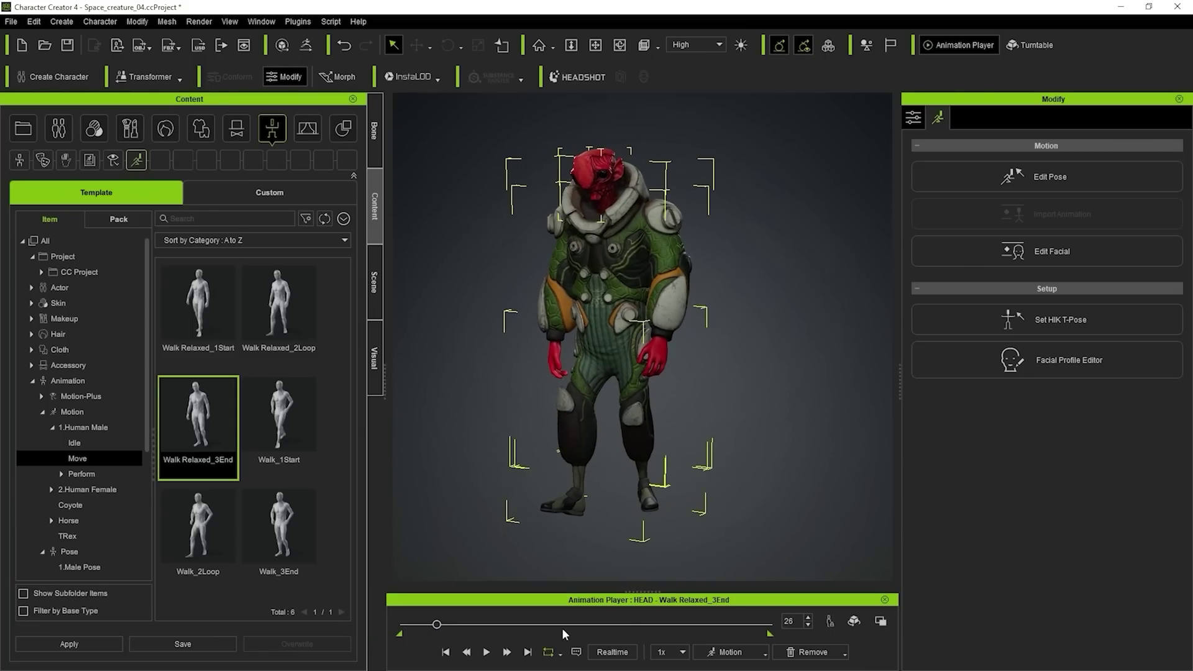
click(261, 21)
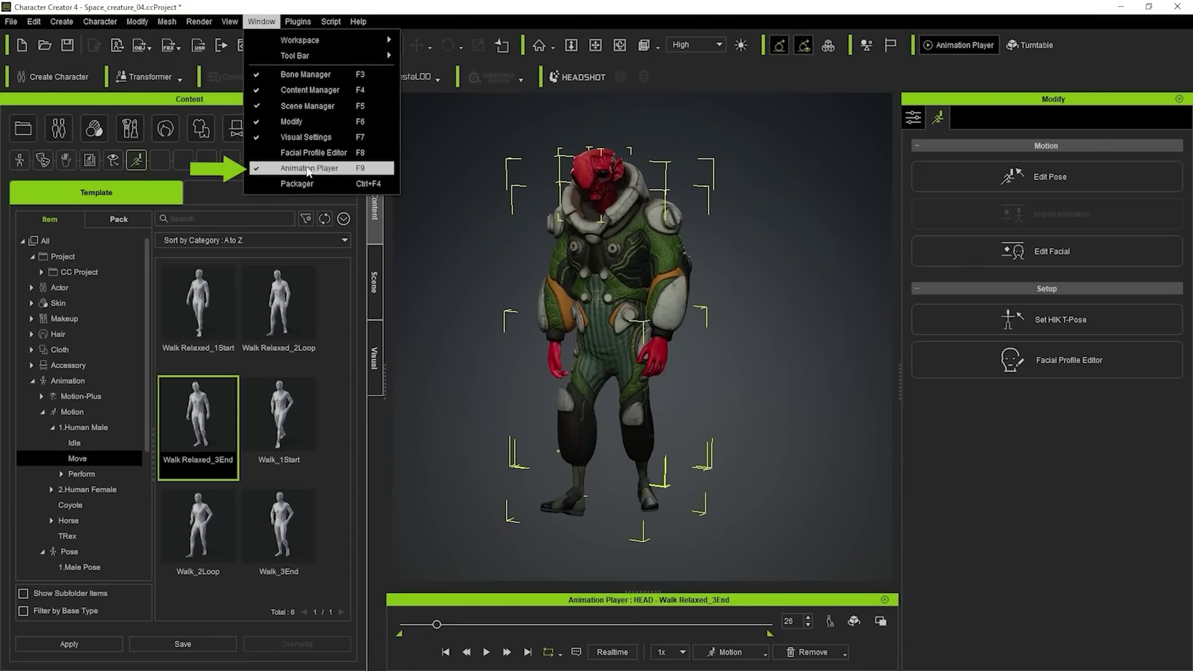
drag(436, 624, 583, 612)
right_drag(548, 292, 687, 283)
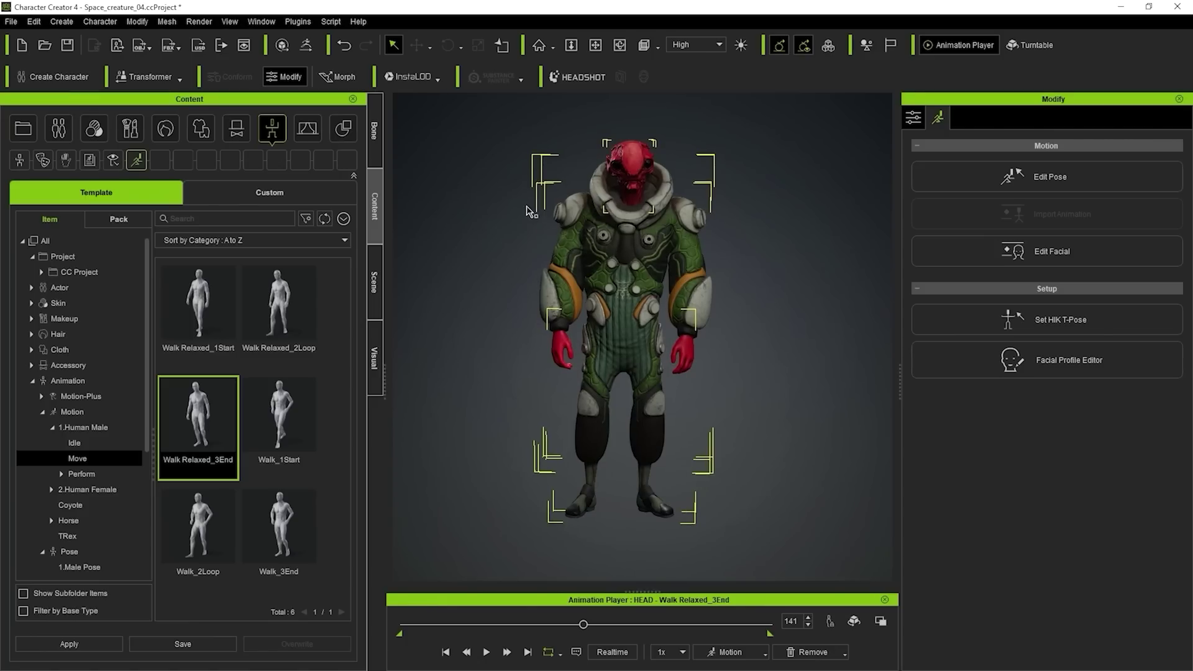
Relink the HEAD, HANDS_AND_BOOTS, SUIT and SUIT_DETAILS meshes to ZBrush through GoZ, using Current Pose and Match ZBrush Model Scale (x 0.01).
click(375, 280)
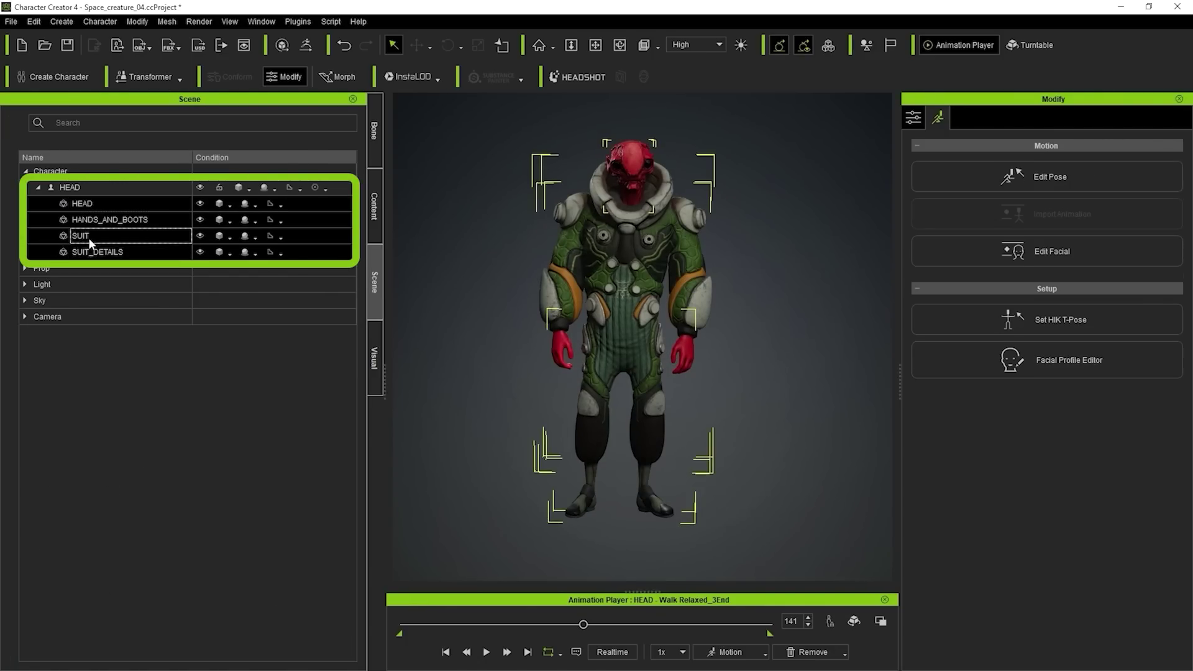
click(304, 45)
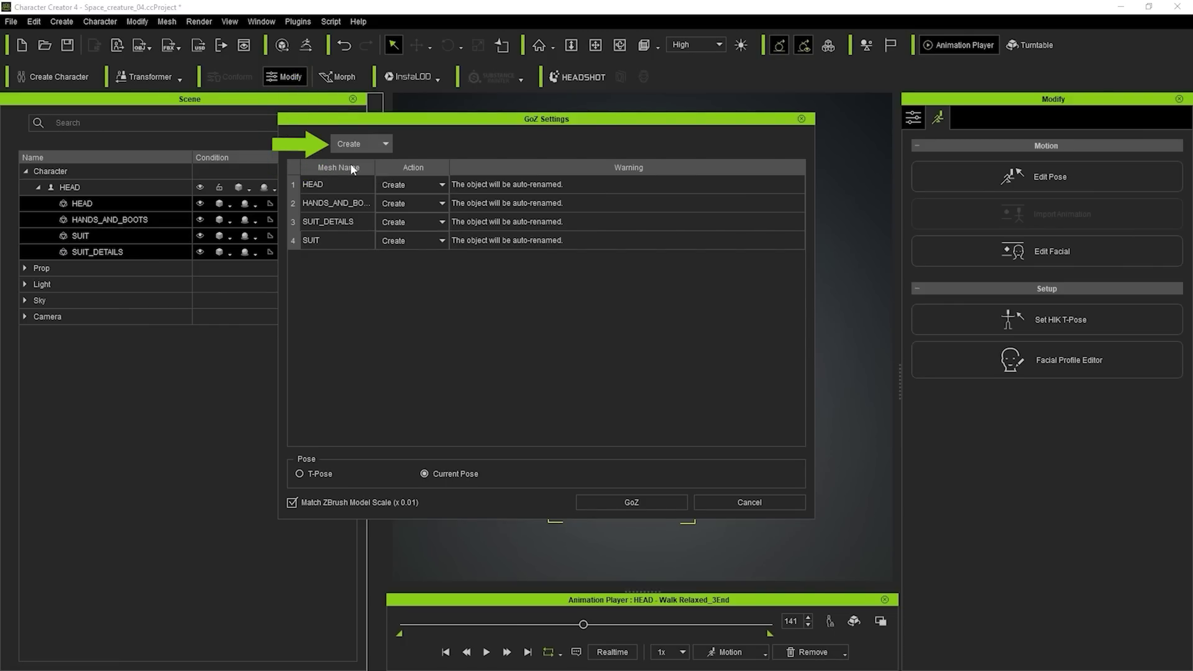
click(643, 500)
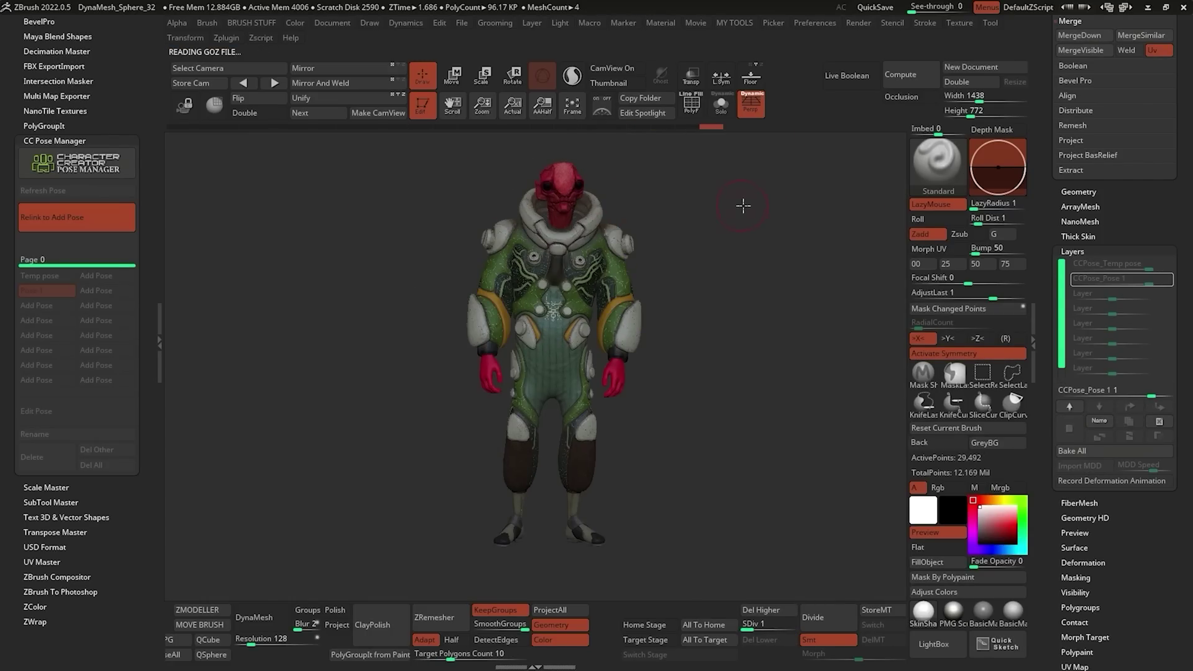
Check the imported walking pose in ZBrush and turn off Relink to Add Pose to store it.
drag(743, 205, 770, 223)
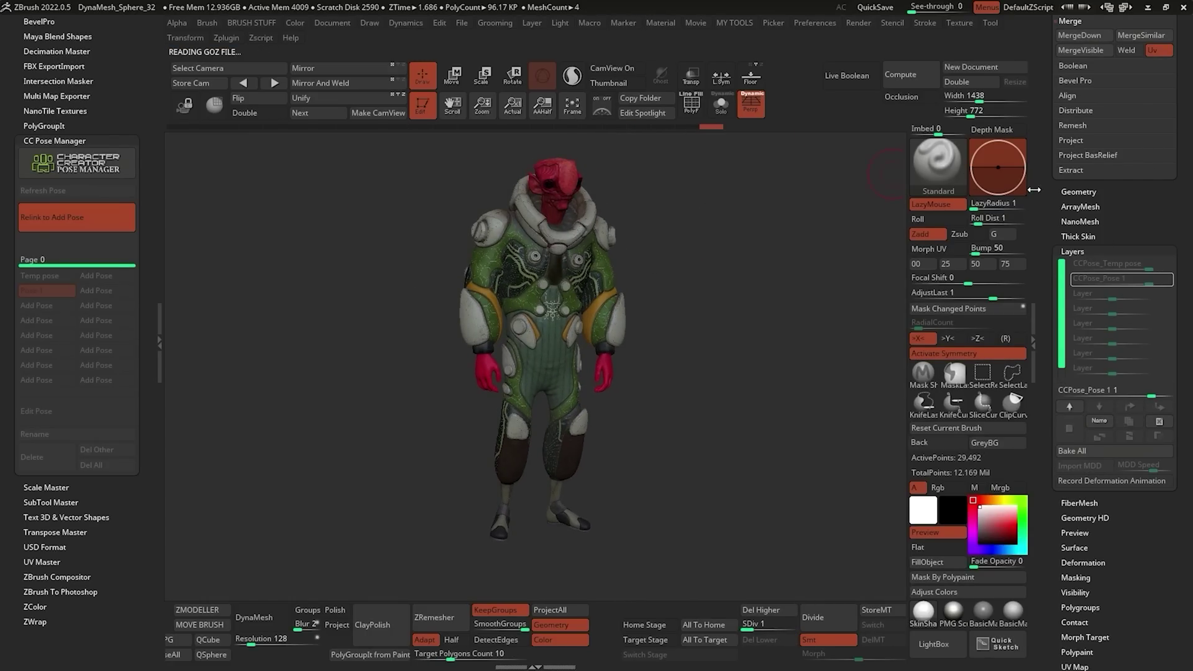
drag(674, 214, 807, 213)
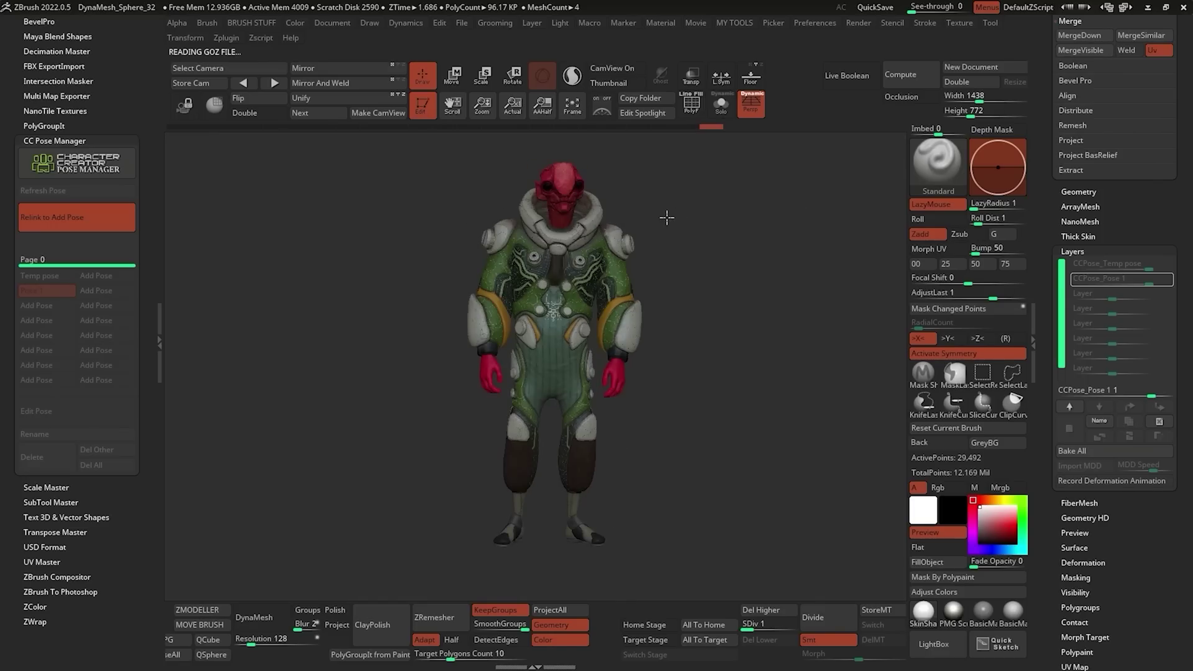
click(99, 215)
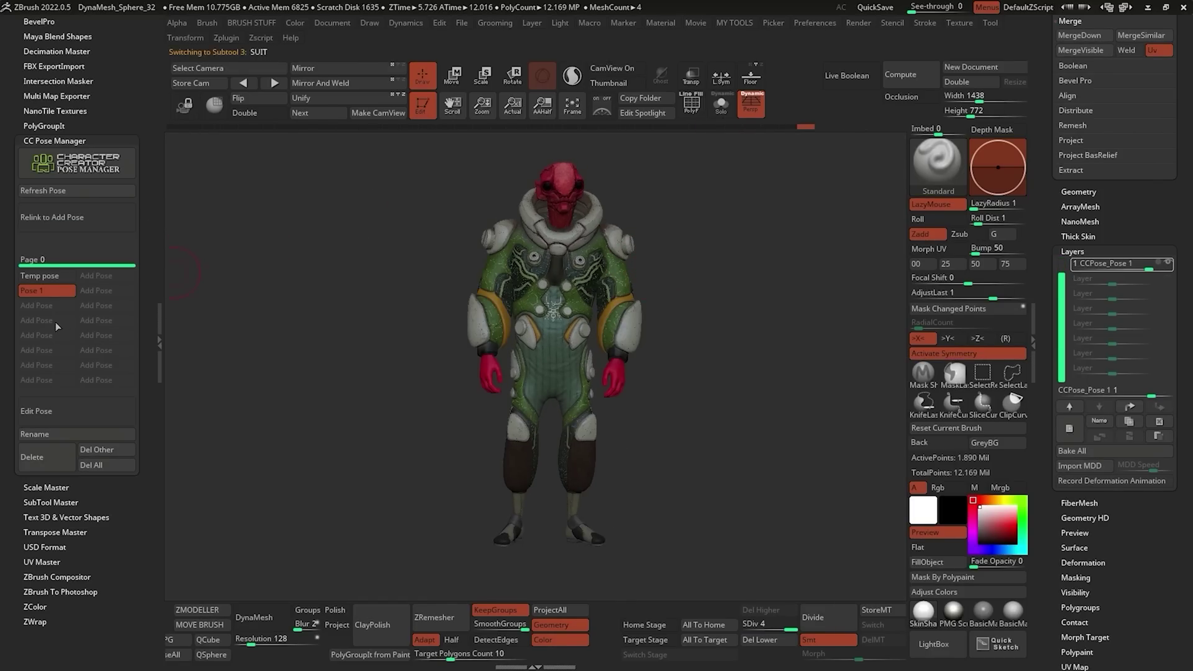
Rename the newly stored pose to "Walking".
click(45, 436)
text(Walking)
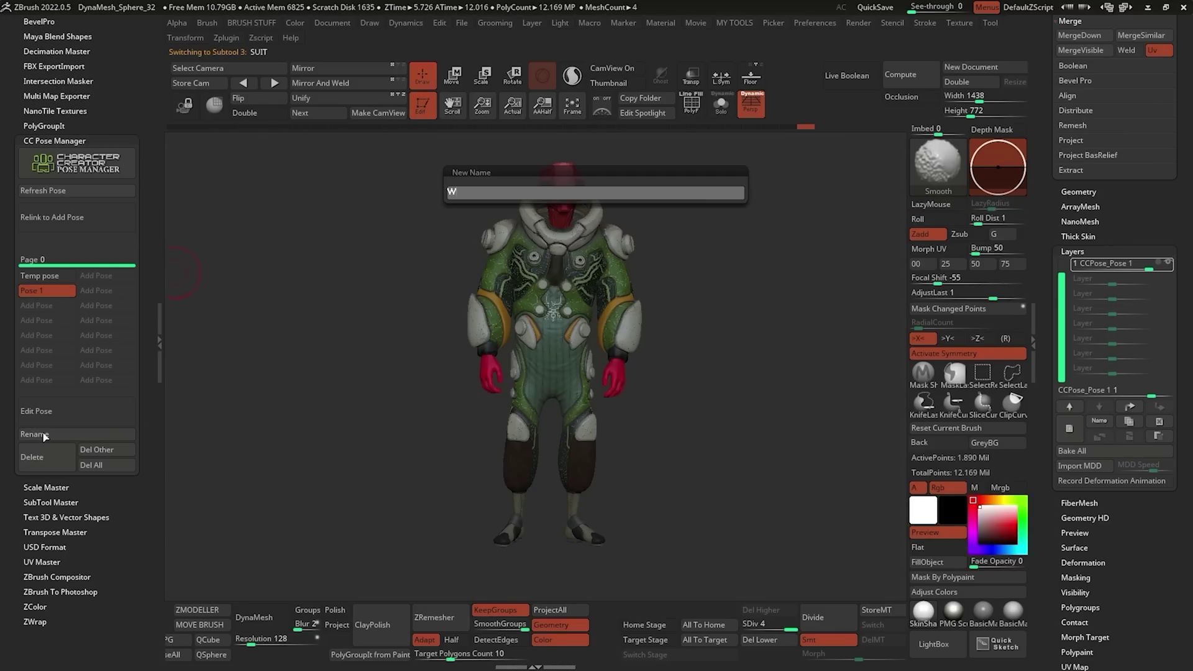
key(Return)
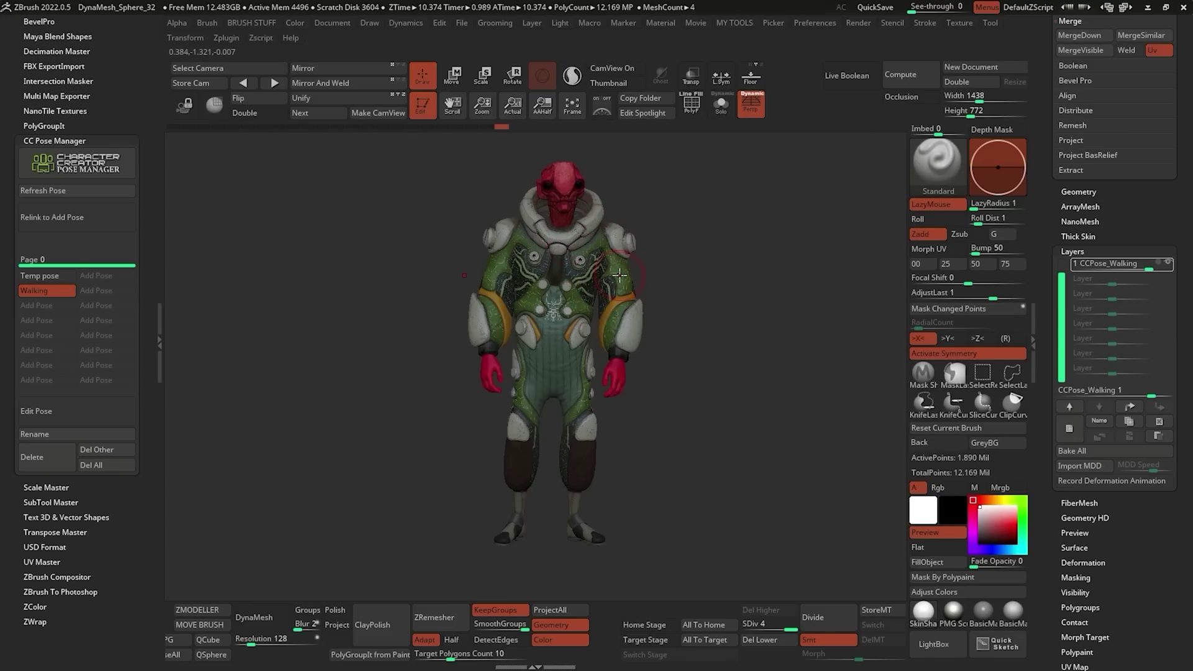
Turn on Relink to Add Pose in CC Pose Manager so another pose can be imported.
ctrl+right_drag(617, 244, 611, 241)
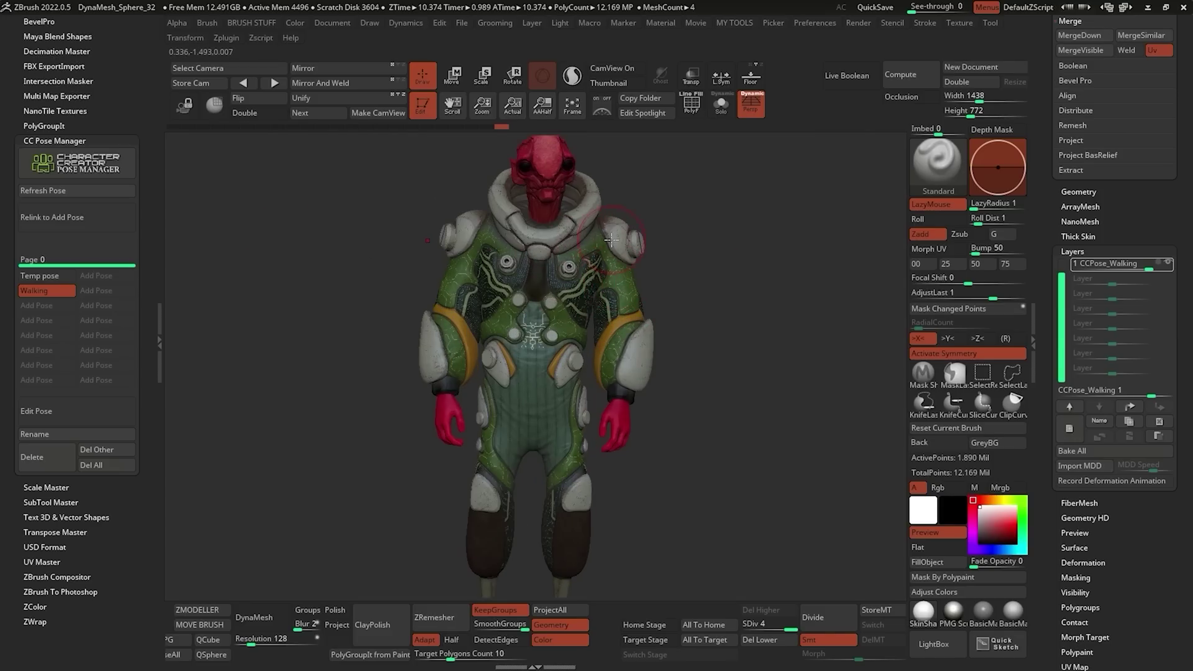
mouse_move(667, 257)
mouse_down()
mouse_move(597, 261)
mouse_move(662, 256)
mouse_move(633, 287)
mouse_up()
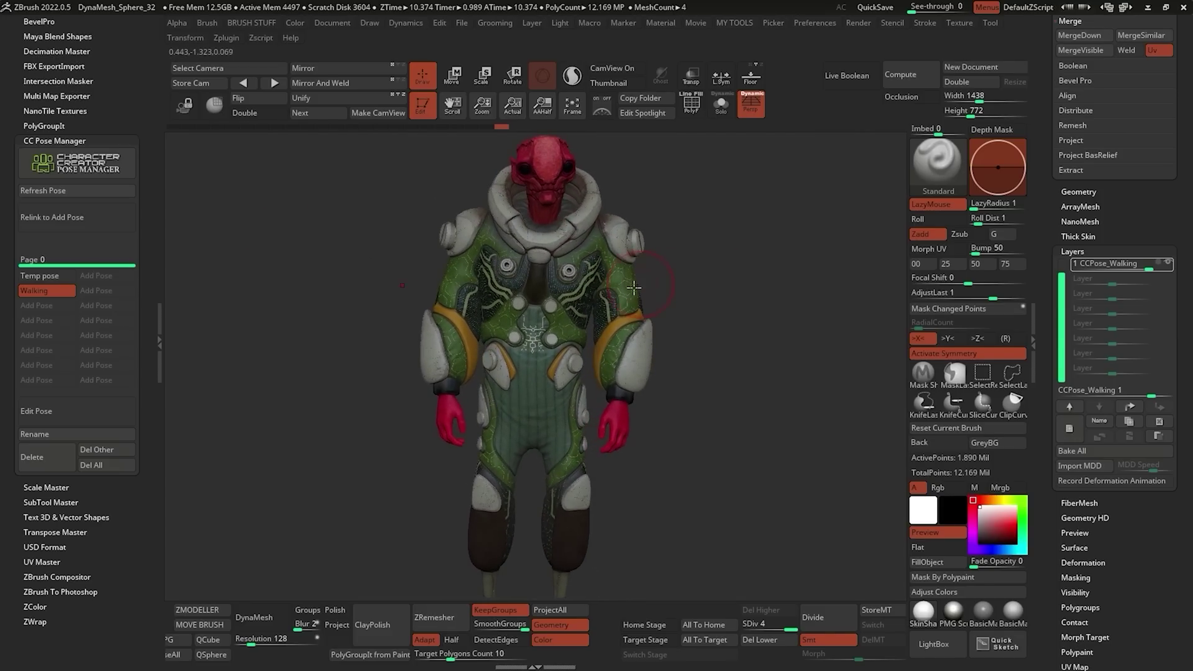
alt+right_drag(611, 297, 615, 280)
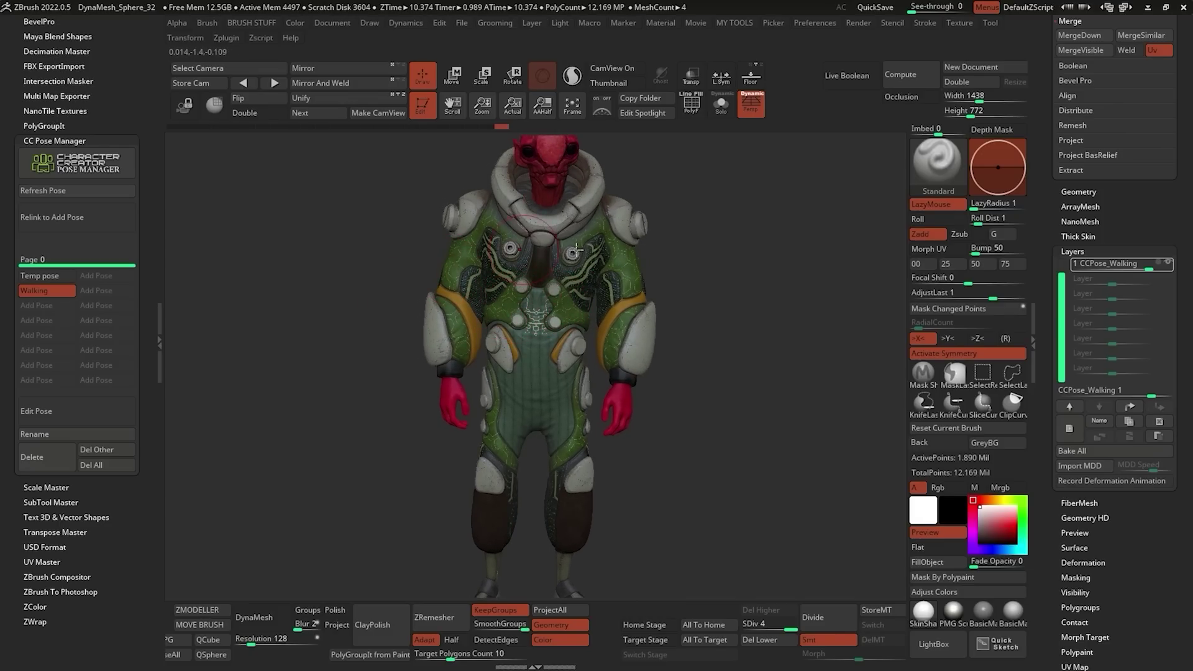
alt+drag(748, 222, 720, 266)
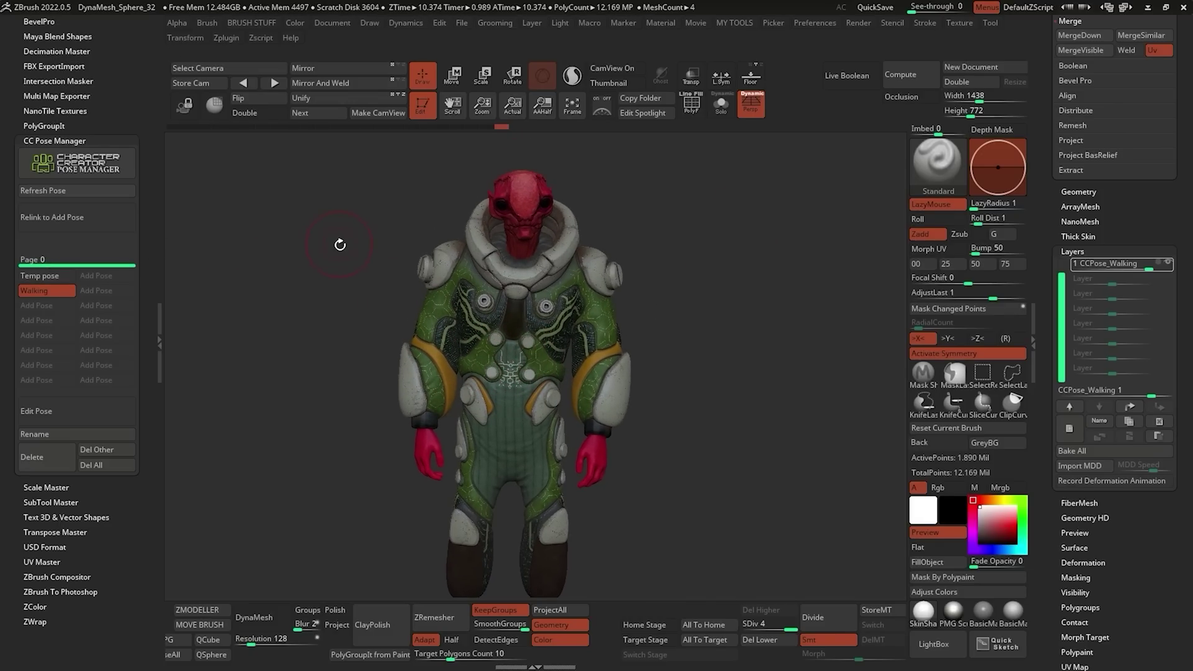
drag(353, 254, 363, 292)
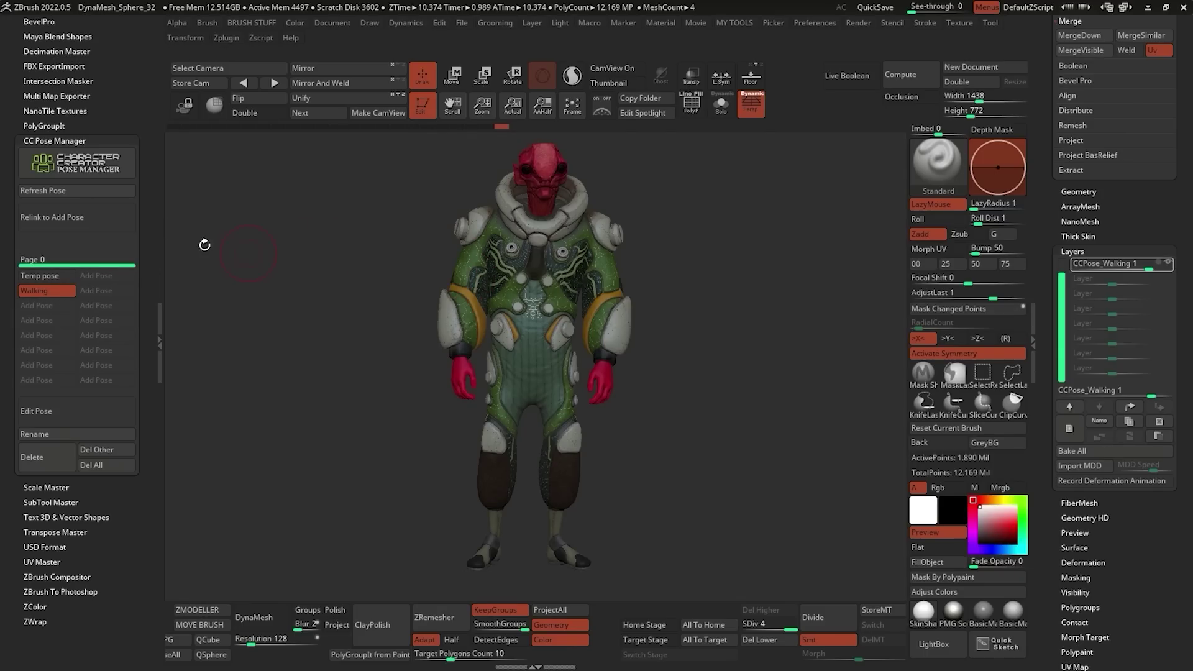
click(80, 224)
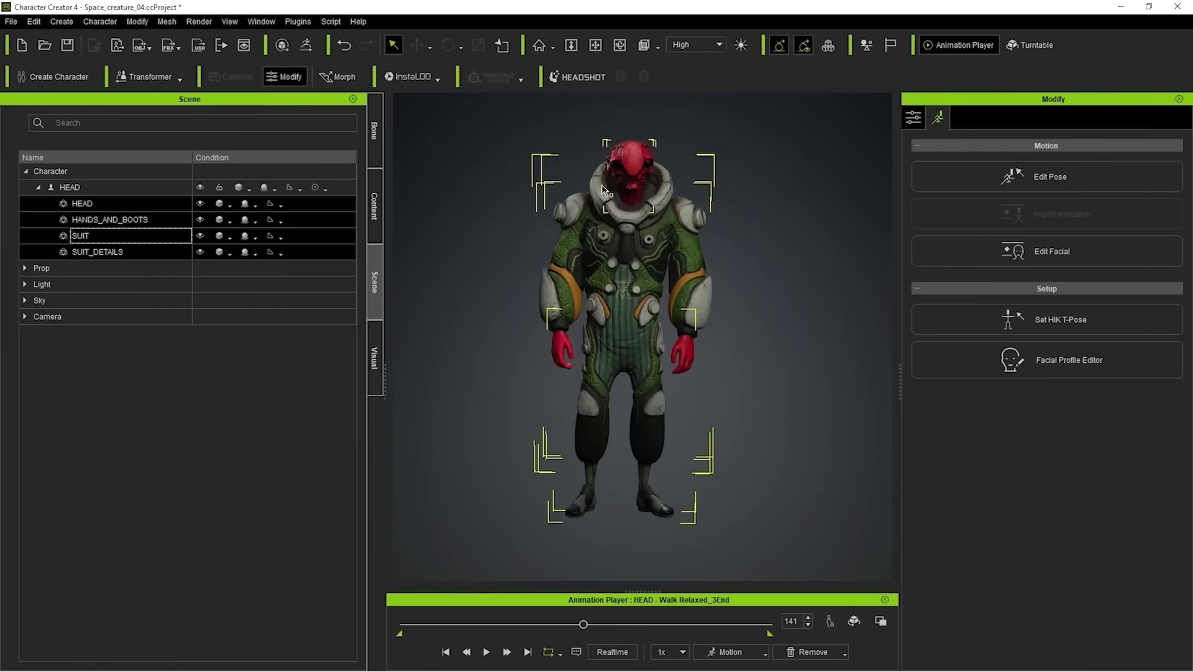
In Character Creator 4, apply the male acting motion Posing_M and move the Animation Player to frame 869.
click(764, 653)
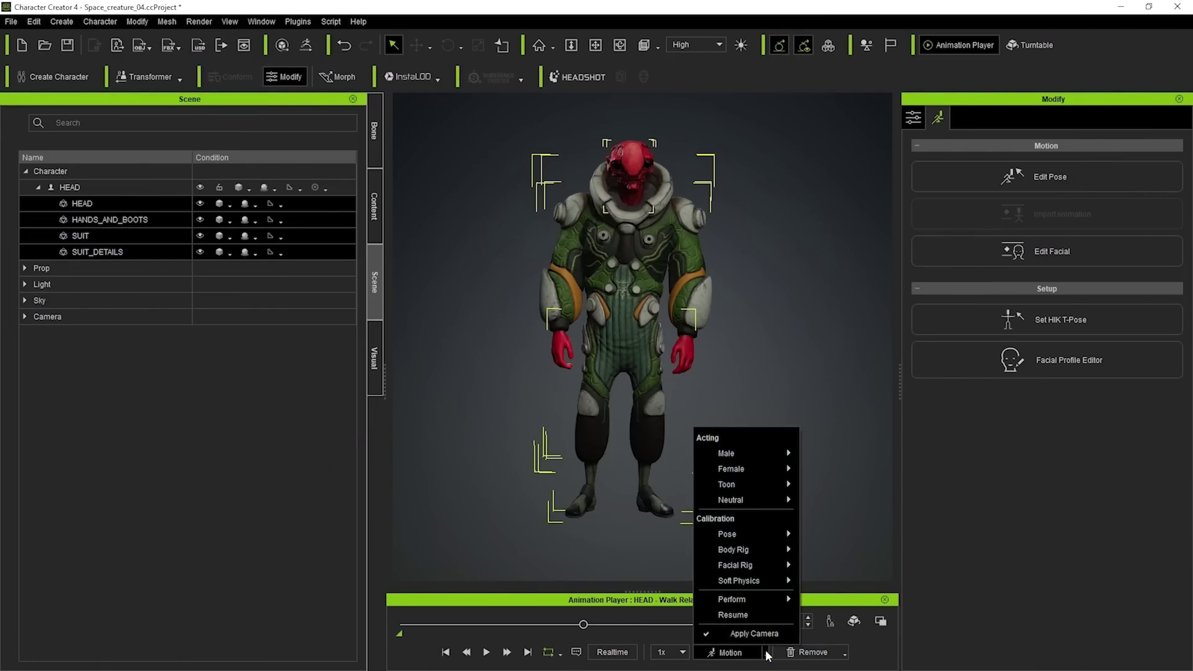
mouse_move(752, 457)
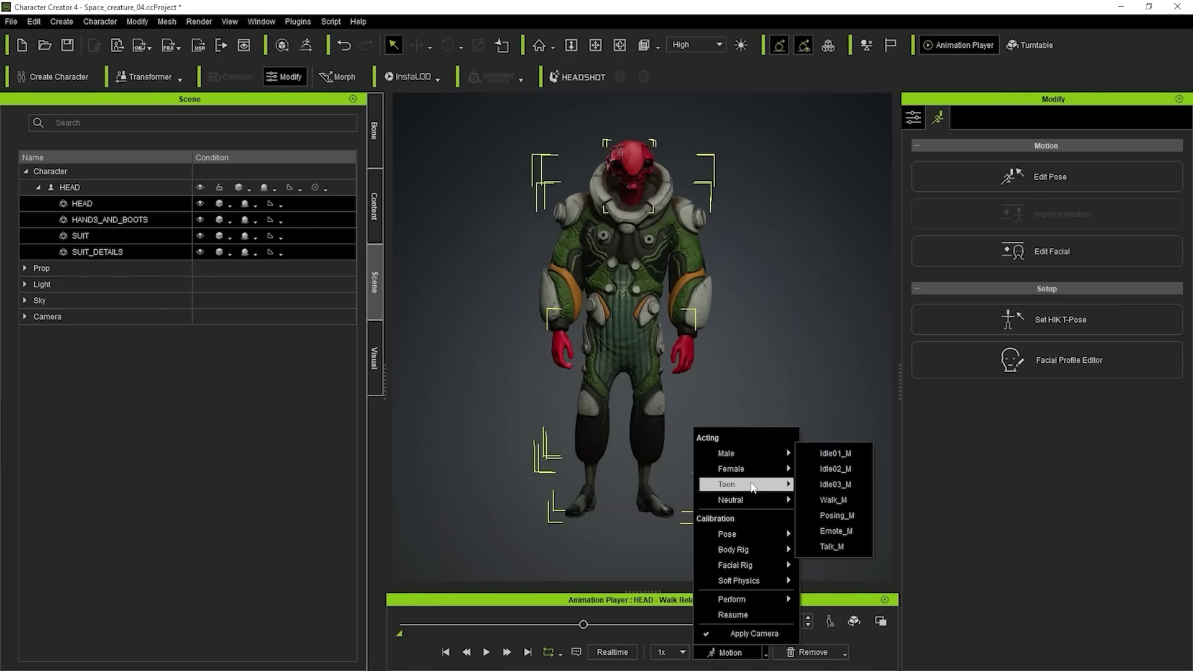
mouse_move(758, 485)
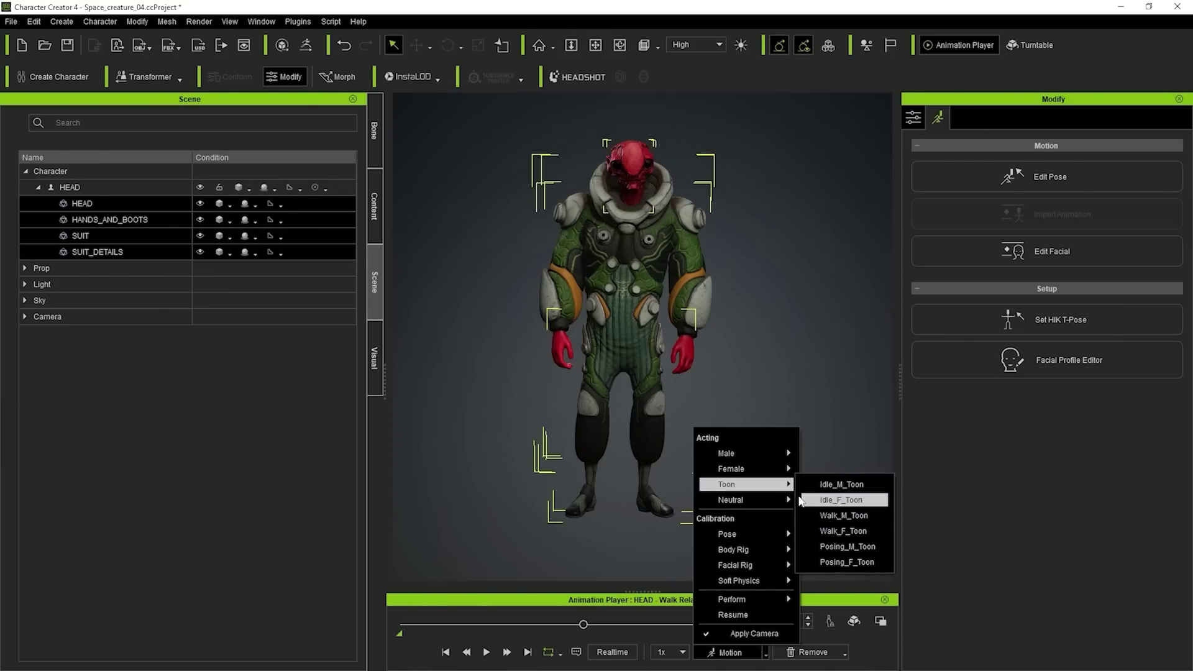
mouse_move(774, 539)
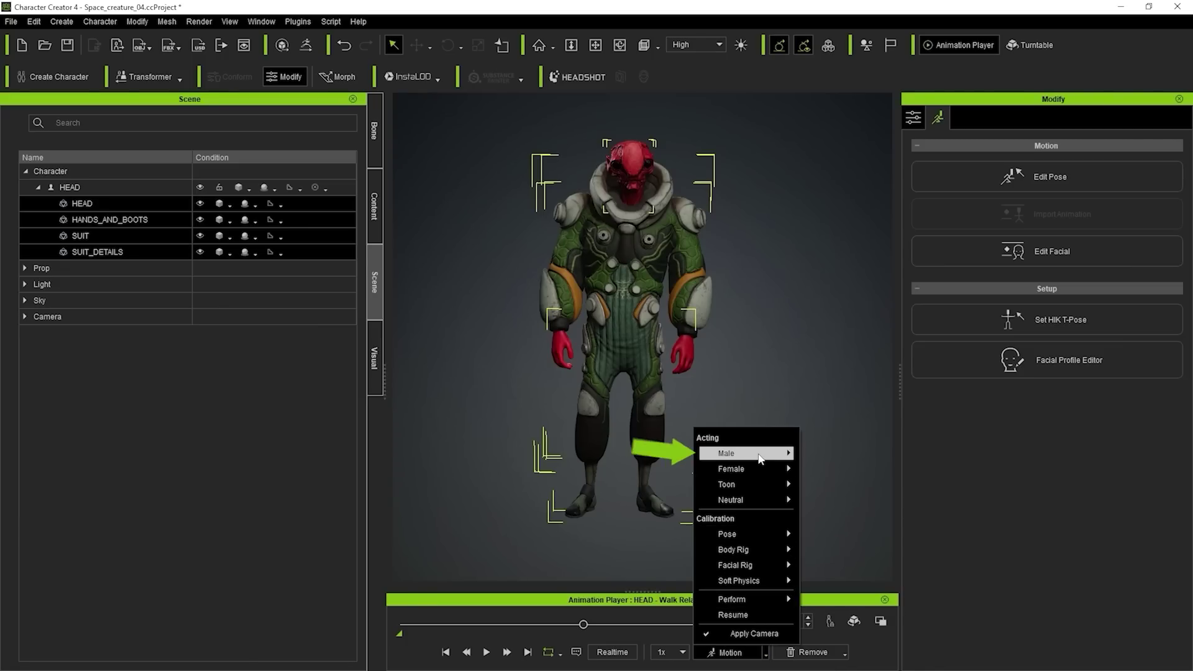
click(847, 515)
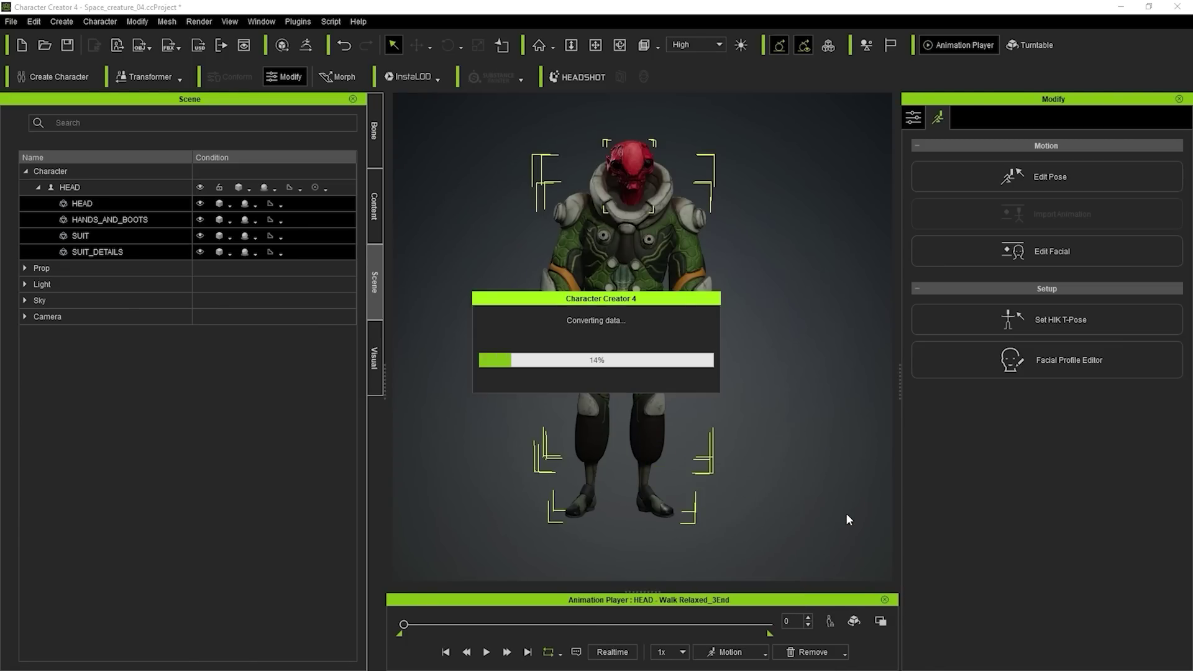
drag(405, 624, 644, 624)
Apply the male pose Reclining_Bench from the content library to the creature.
click(375, 206)
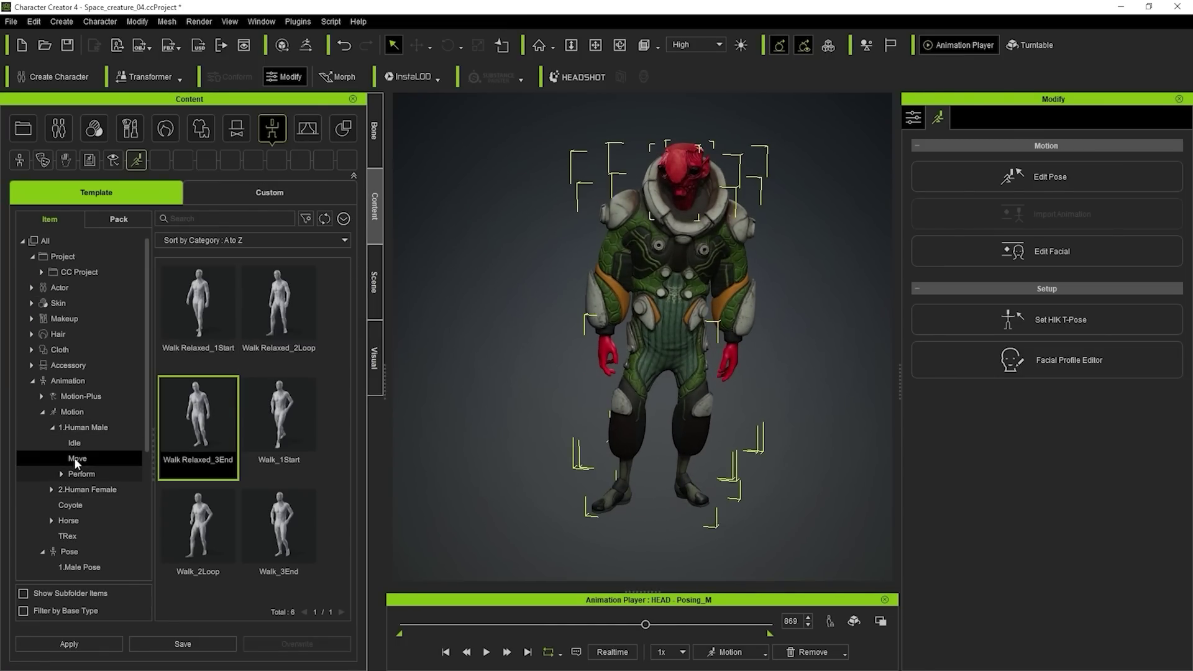
click(72, 411)
click(78, 562)
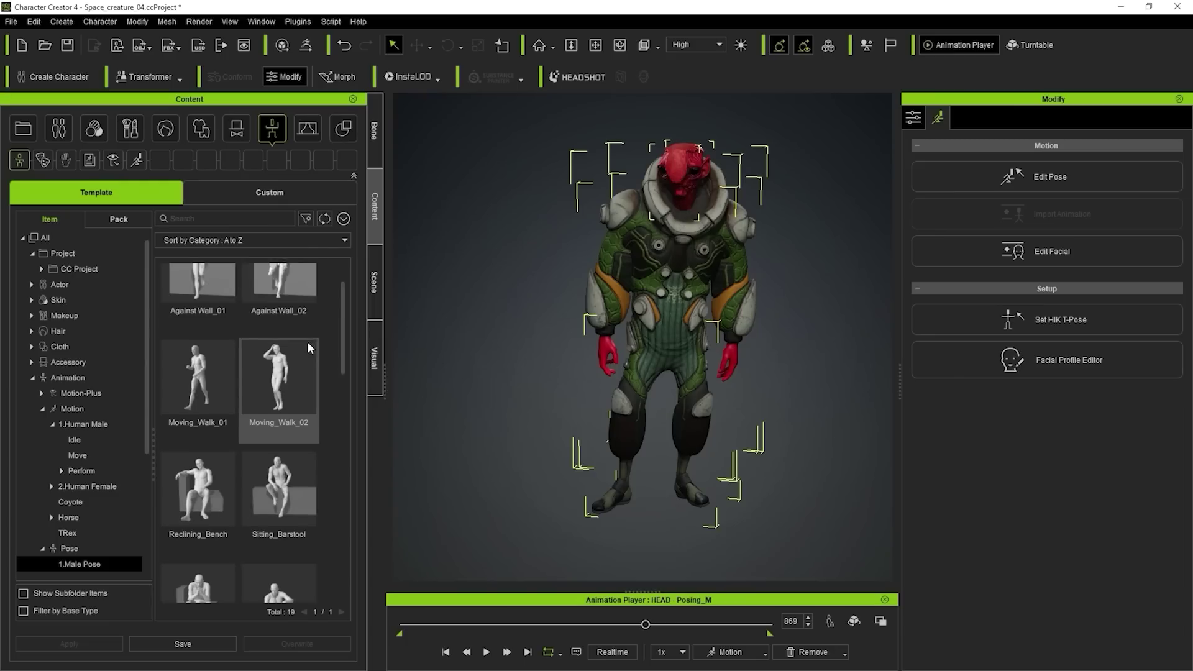
scroll(307, 341, down, 2)
drag(190, 355, 694, 298)
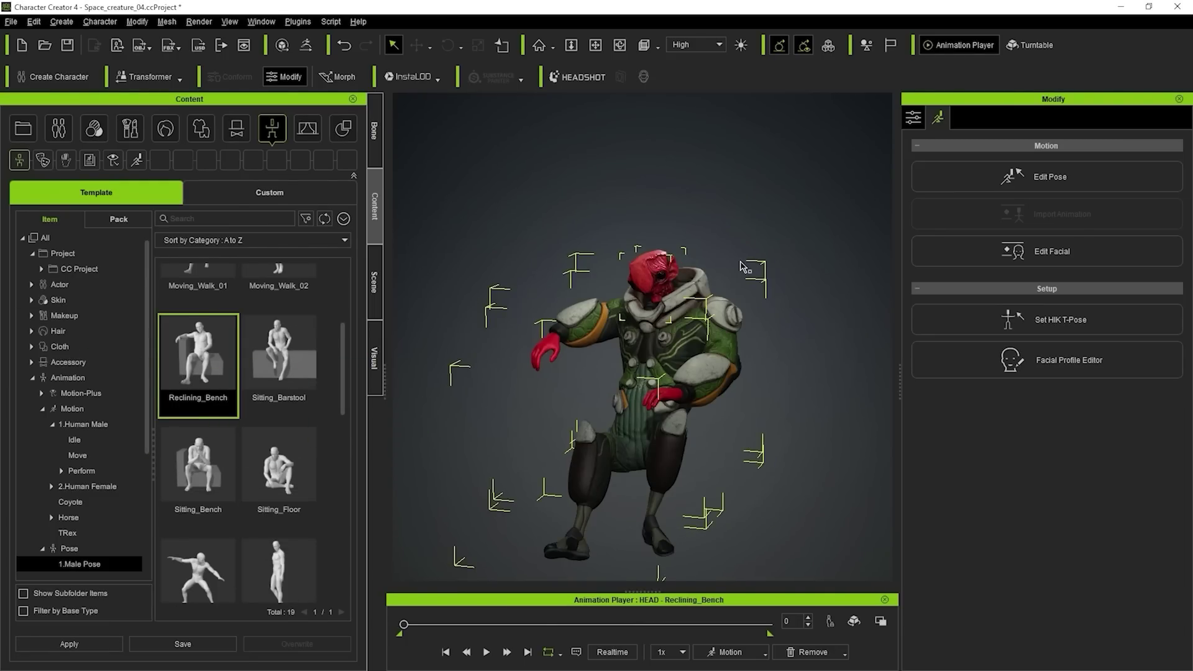
Open the pose editor and reposition the creature's left hand toward its left knee in IK mode.
right_drag(740, 267, 835, 298)
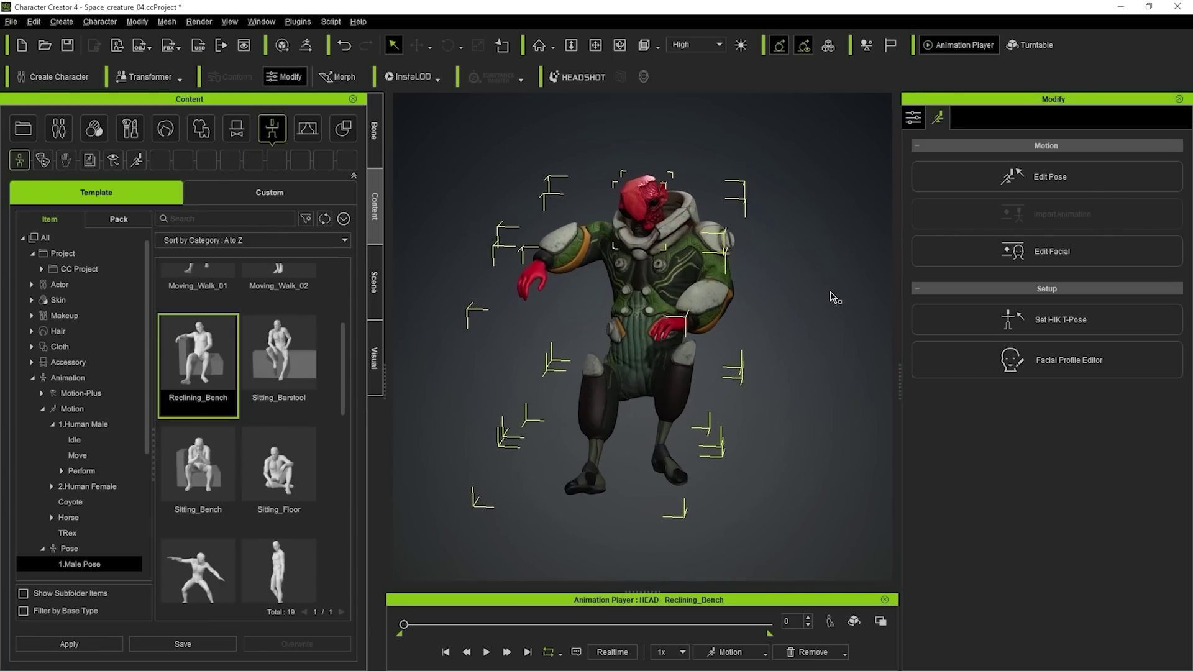
click(830, 292)
middle_drag(772, 358, 794, 327)
right_drag(794, 327, 683, 316)
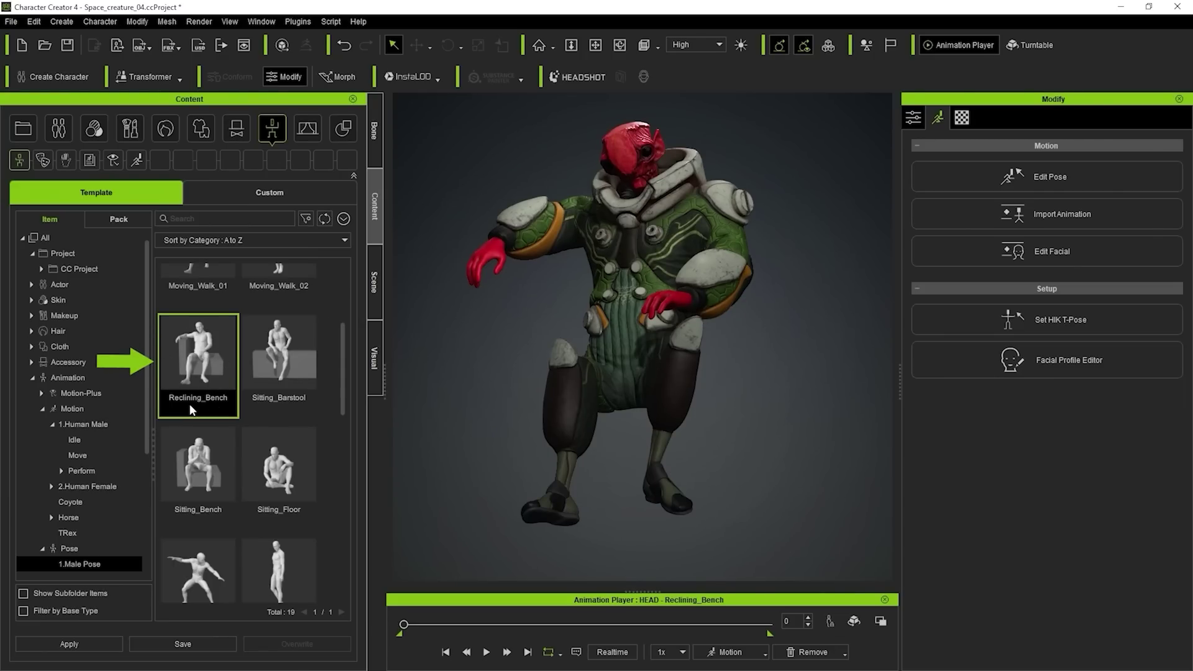
click(1046, 177)
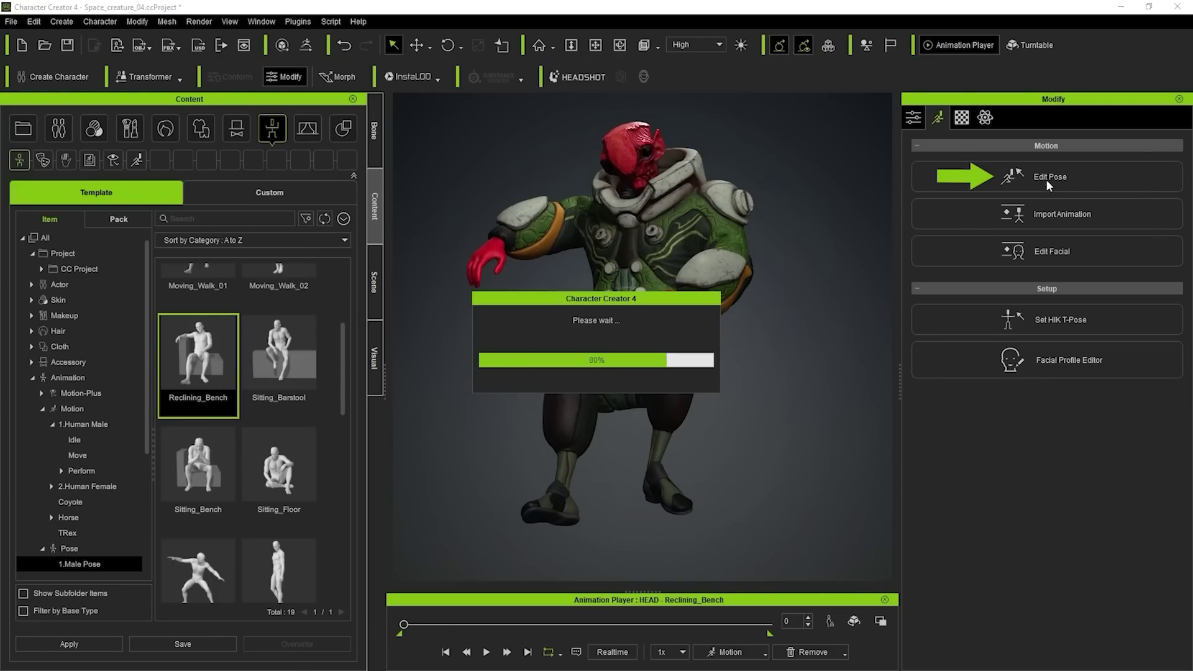
click(1008, 369)
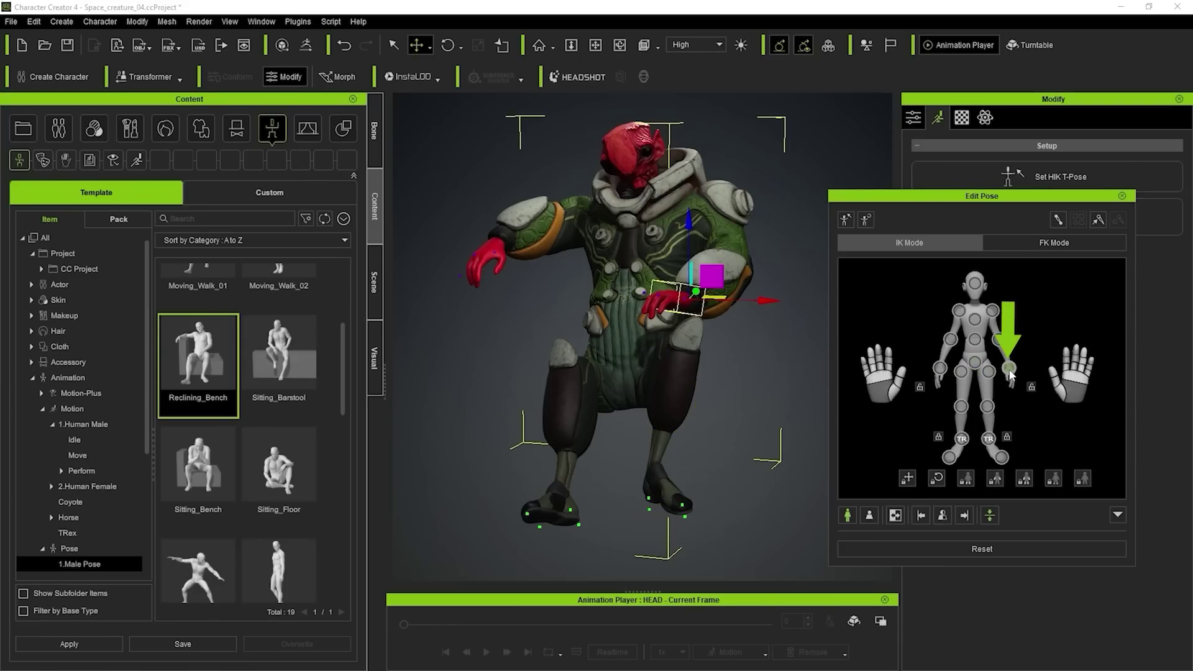
drag(755, 292, 769, 295)
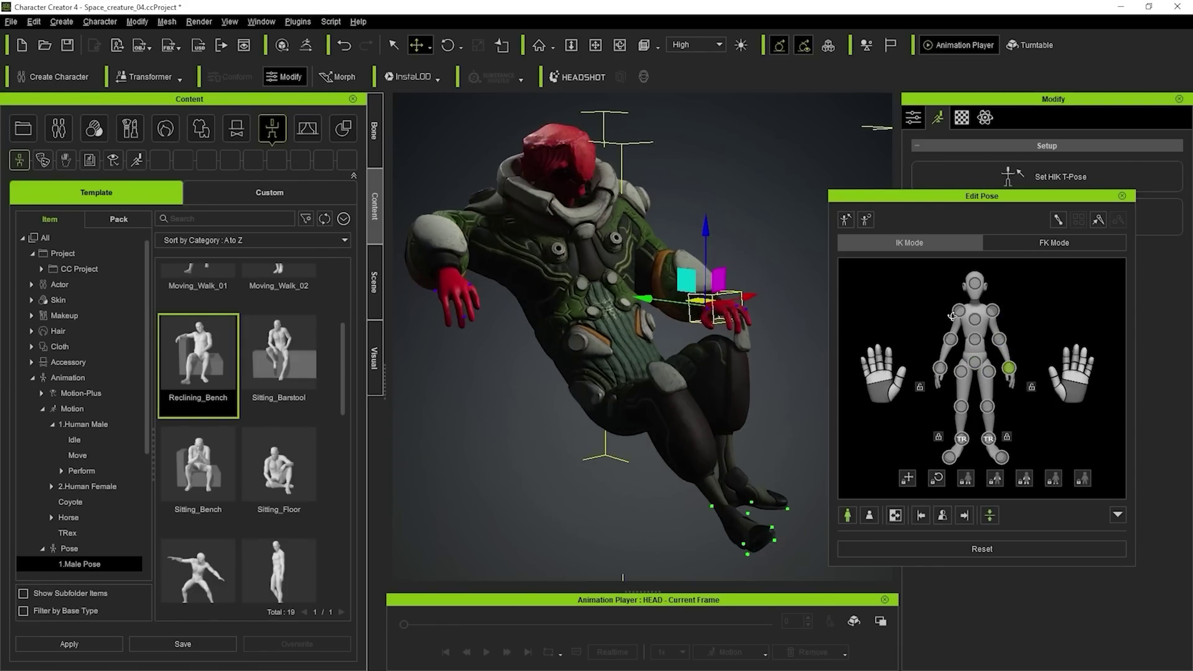
right_drag(951, 316, 826, 267)
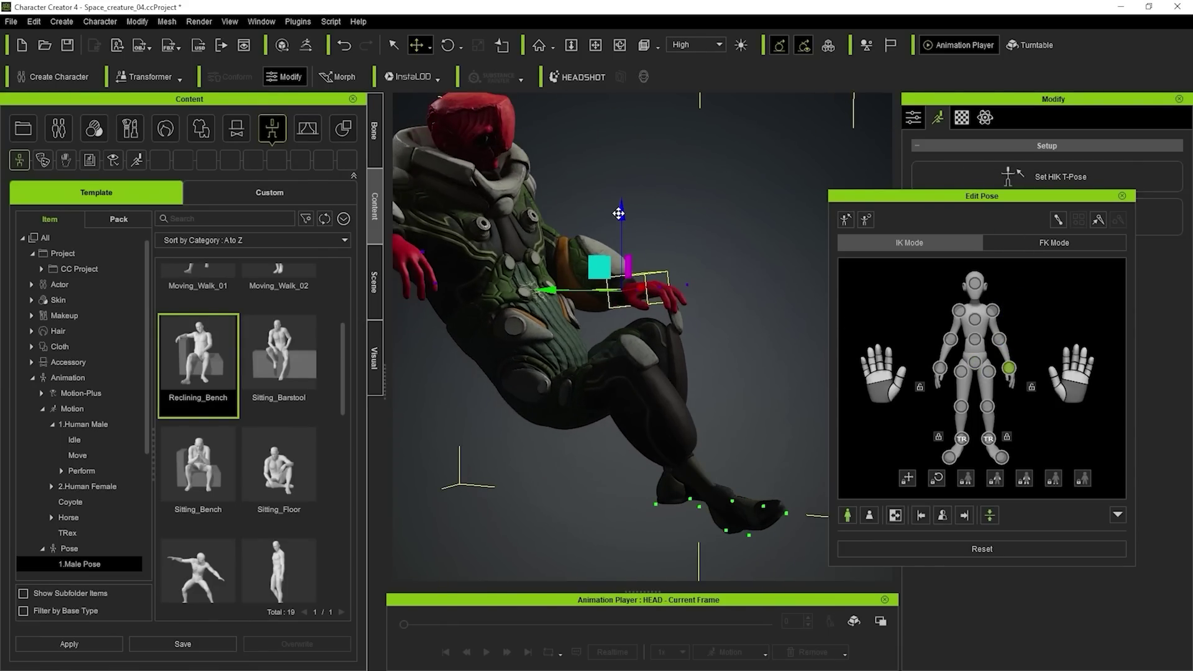
drag(622, 208, 622, 217)
key(e)
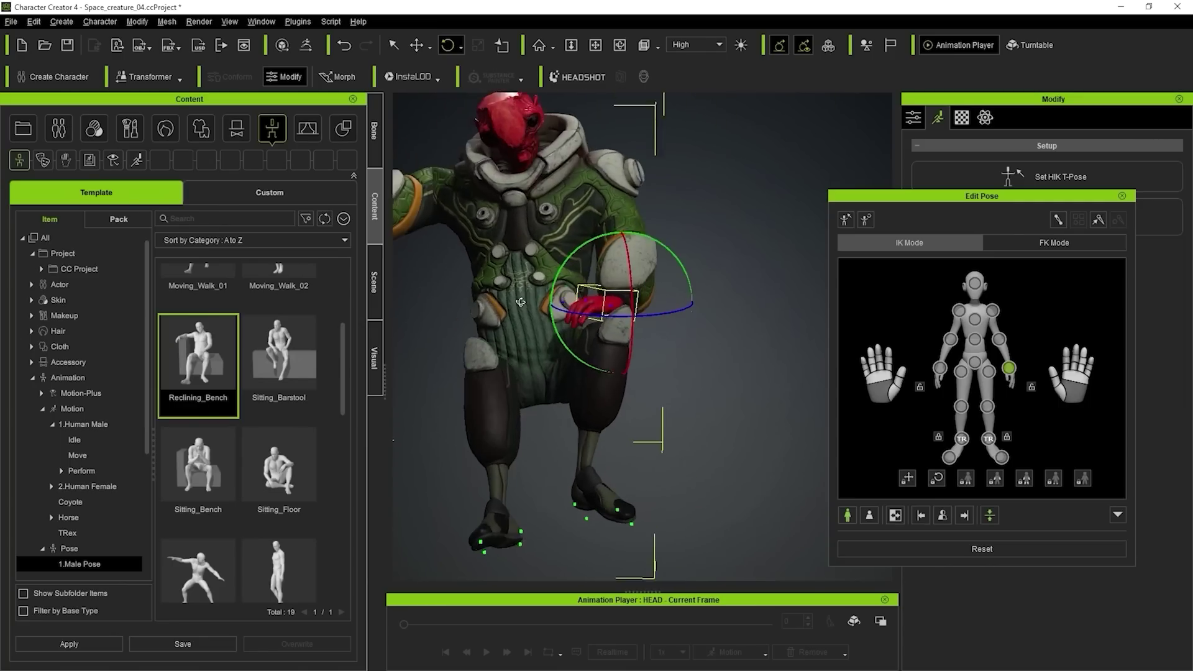
key(w)
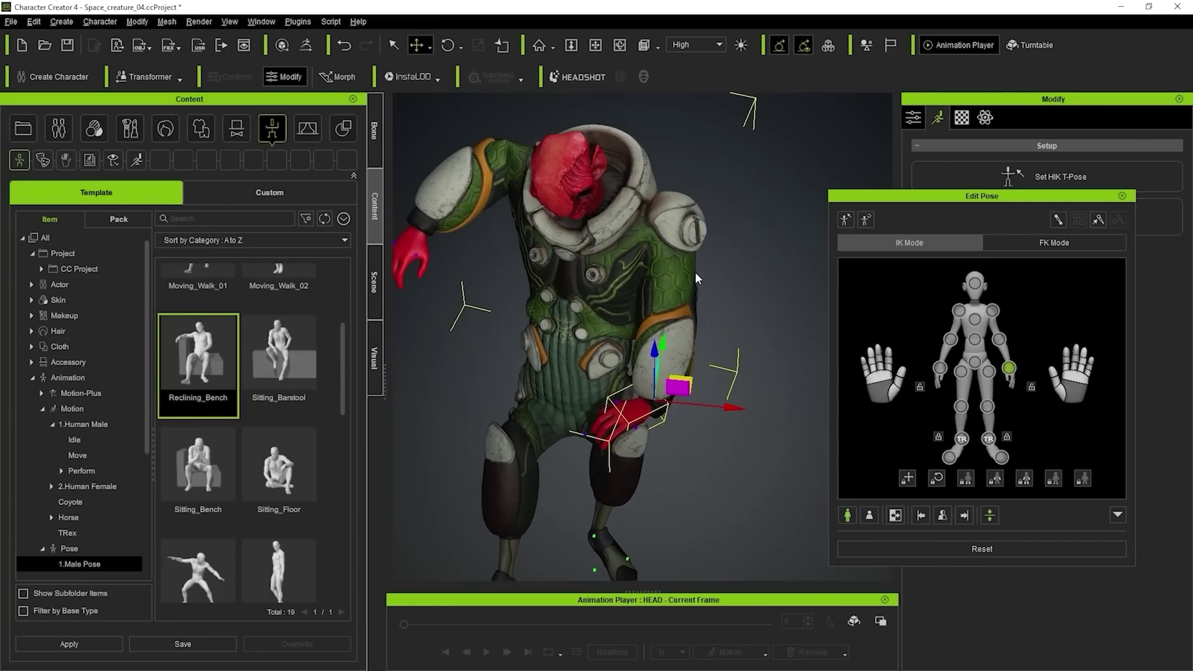
Shift the creature's left shoulder slightly in IK mode.
click(993, 311)
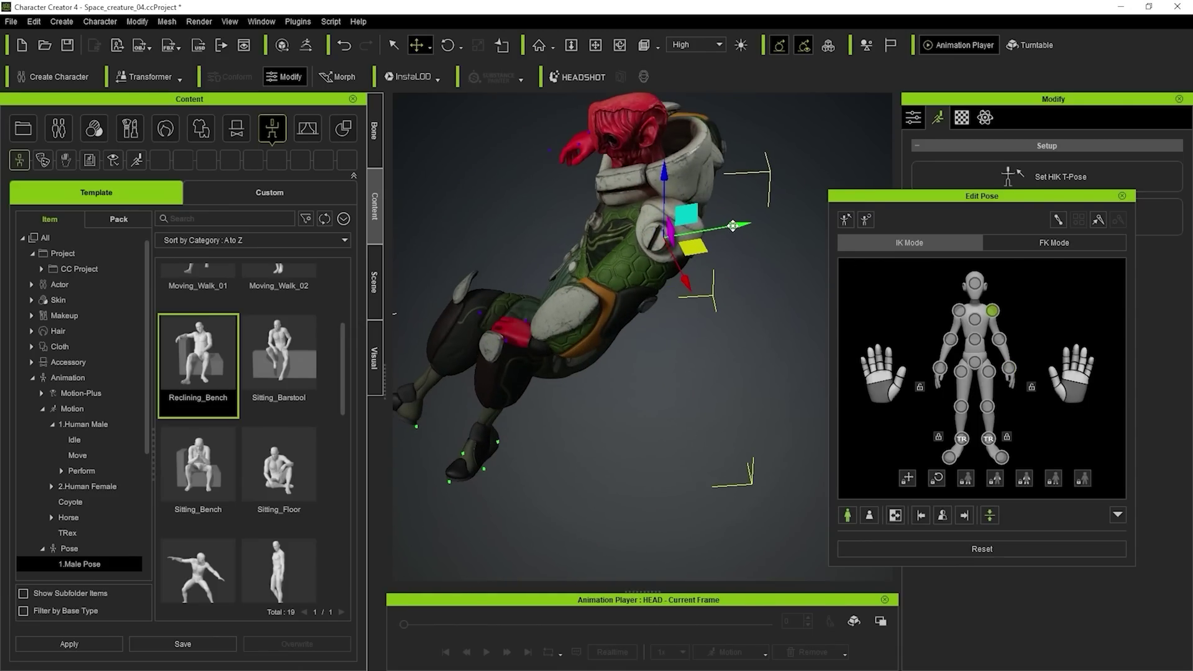
drag(732, 226, 723, 227)
key(q)
key(w)
key(e)
key(w)
Move and rotate the creature's left hand so that it rests on the left knee.
click(1010, 372)
right_drag(597, 336, 614, 354)
drag(562, 322, 578, 314)
right_drag(584, 311, 690, 249)
key(e)
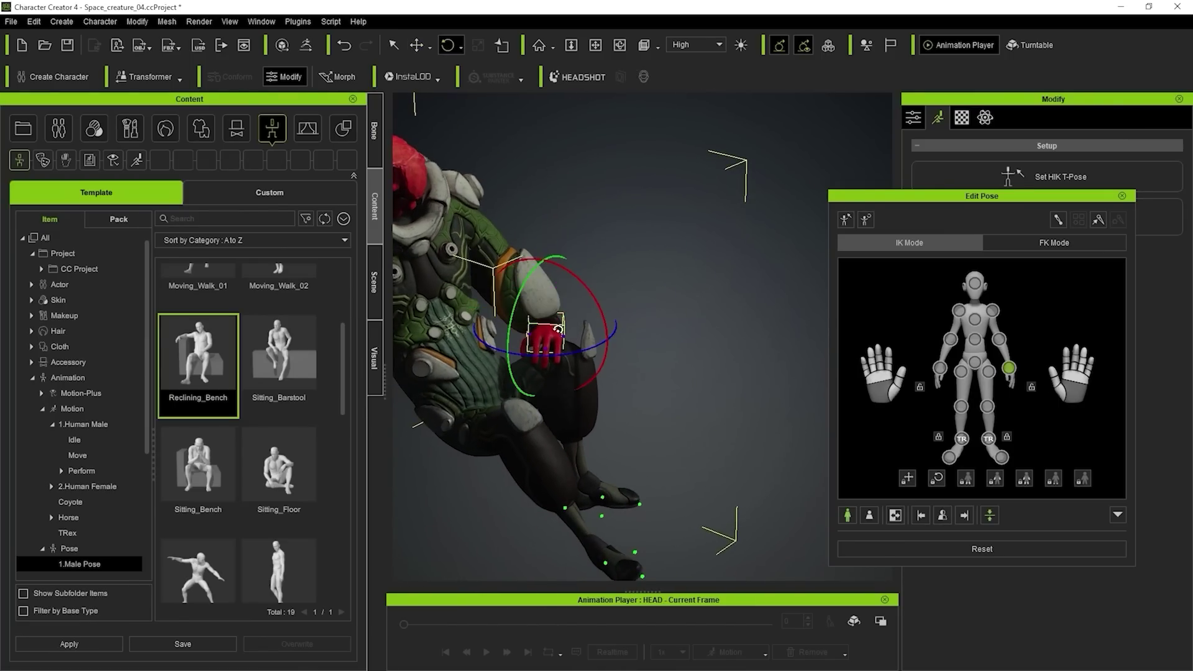
drag(567, 353, 578, 348)
right_drag(570, 346, 689, 479)
key(w)
key(e)
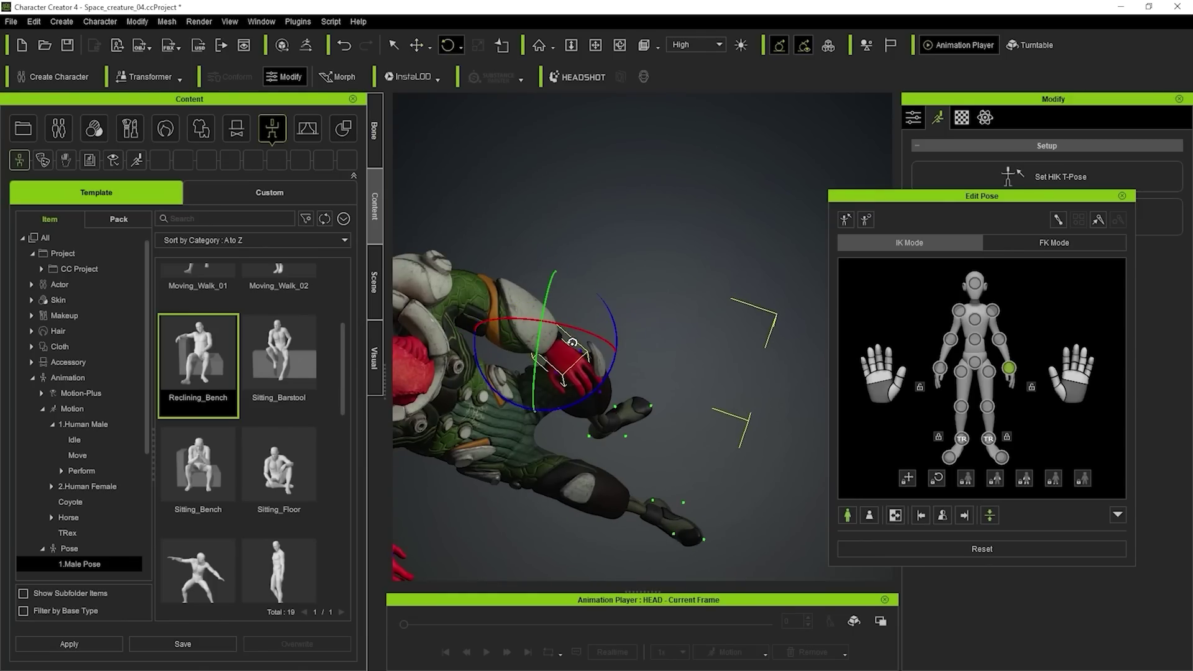
right_drag(577, 377, 575, 285)
middle_drag(575, 285, 738, 301)
right_drag(747, 316, 633, 337)
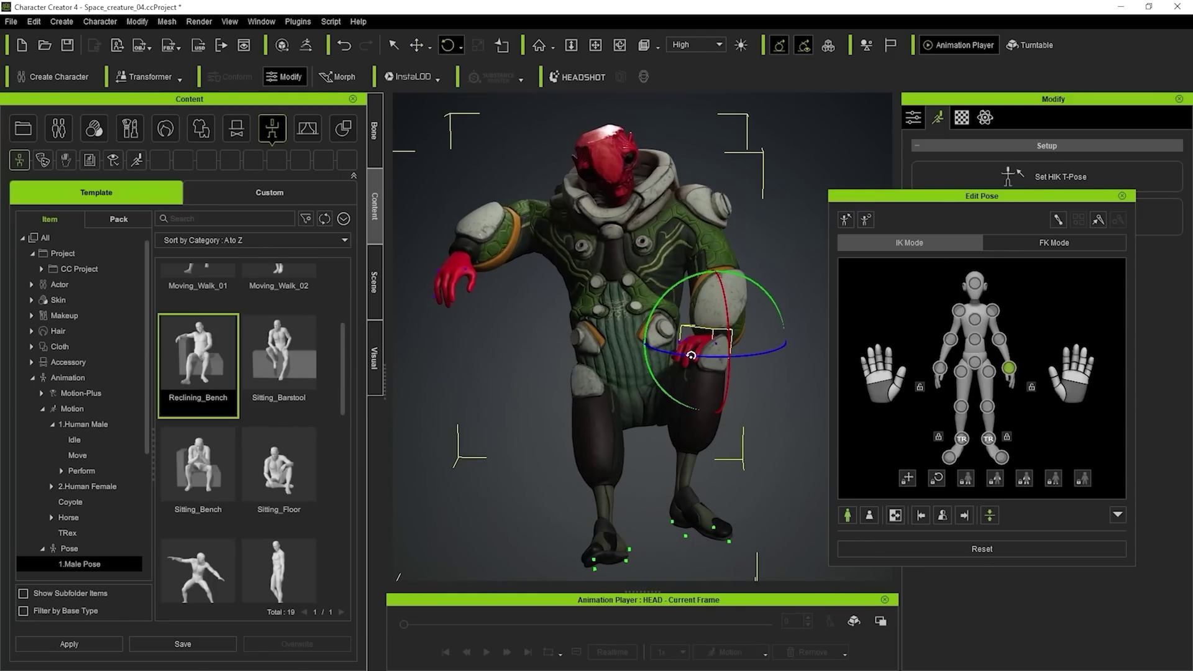
Examine the left hand's placement on the knee up close and from several angles, and close the pose editor.
key(q)
middle_drag(731, 388, 673, 327)
scroll(674, 331, up, 6)
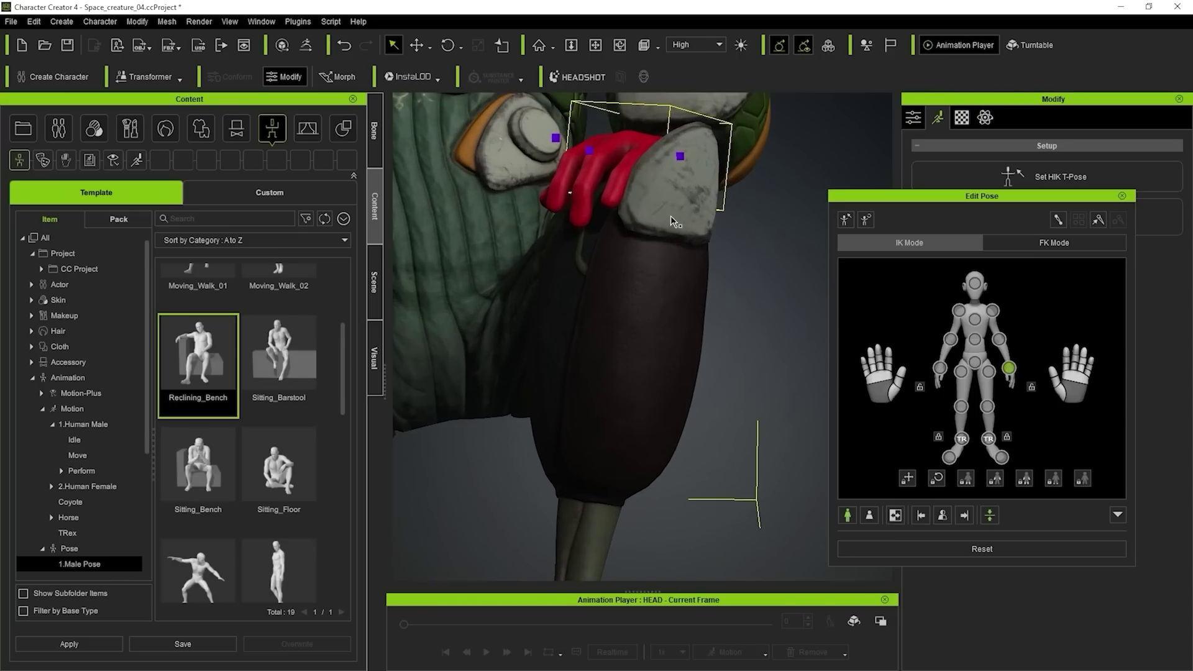
right_drag(627, 336, 733, 382)
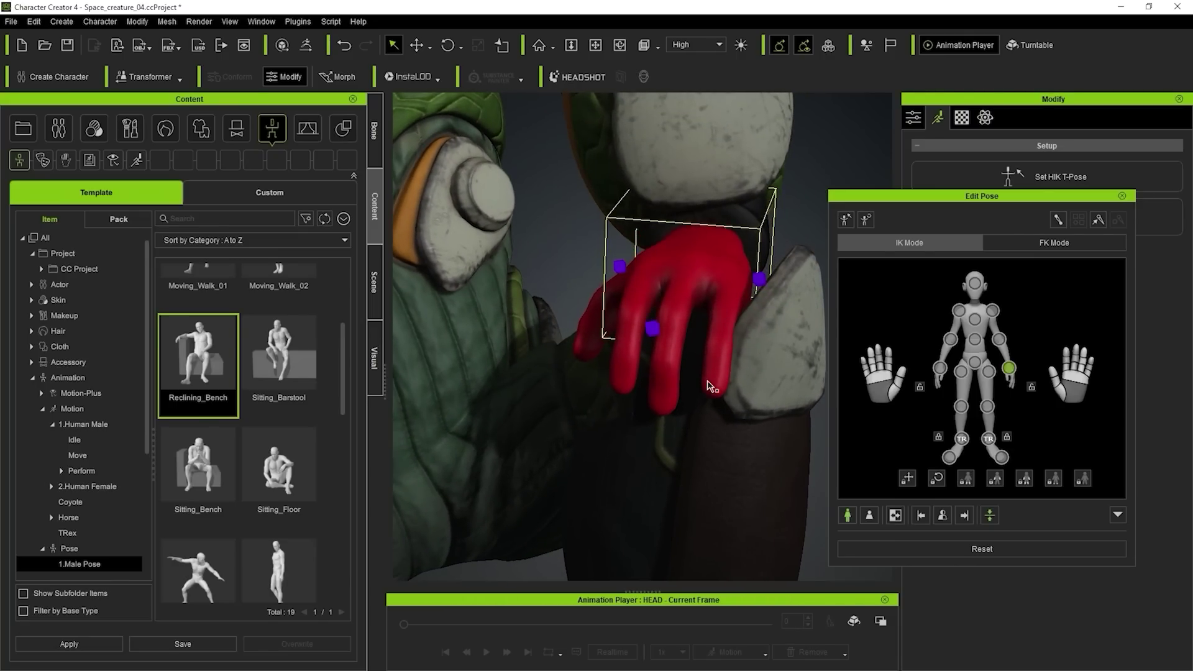
scroll(737, 341, down, 10)
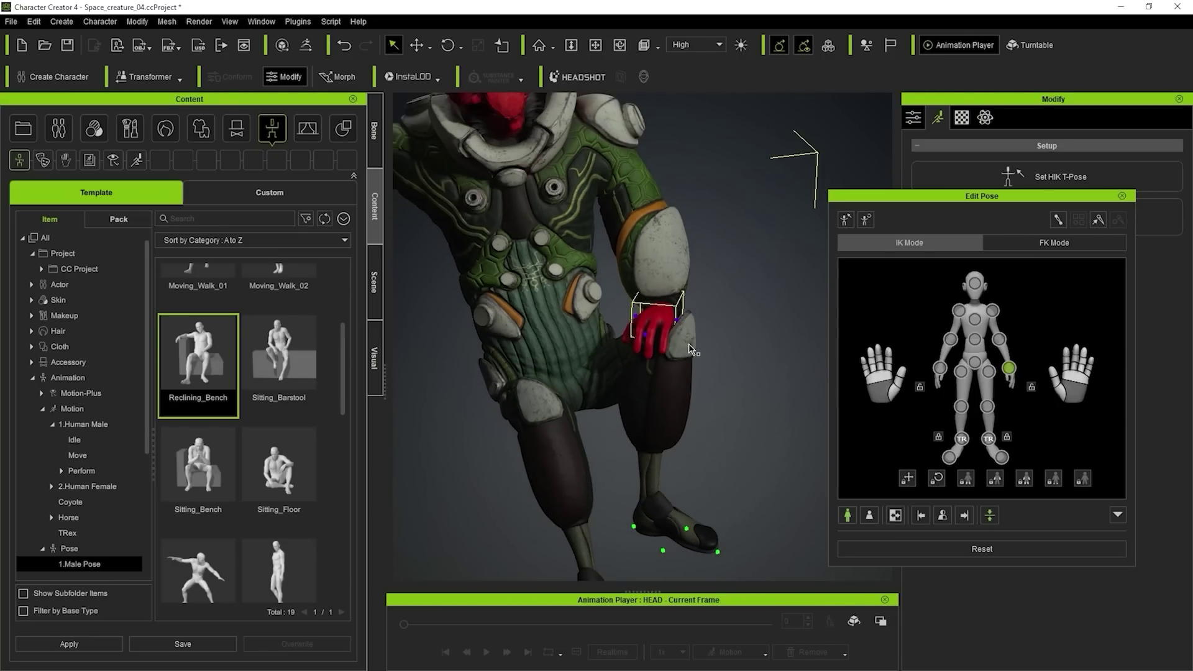
right_drag(626, 295, 651, 292)
middle_drag(766, 357, 737, 311)
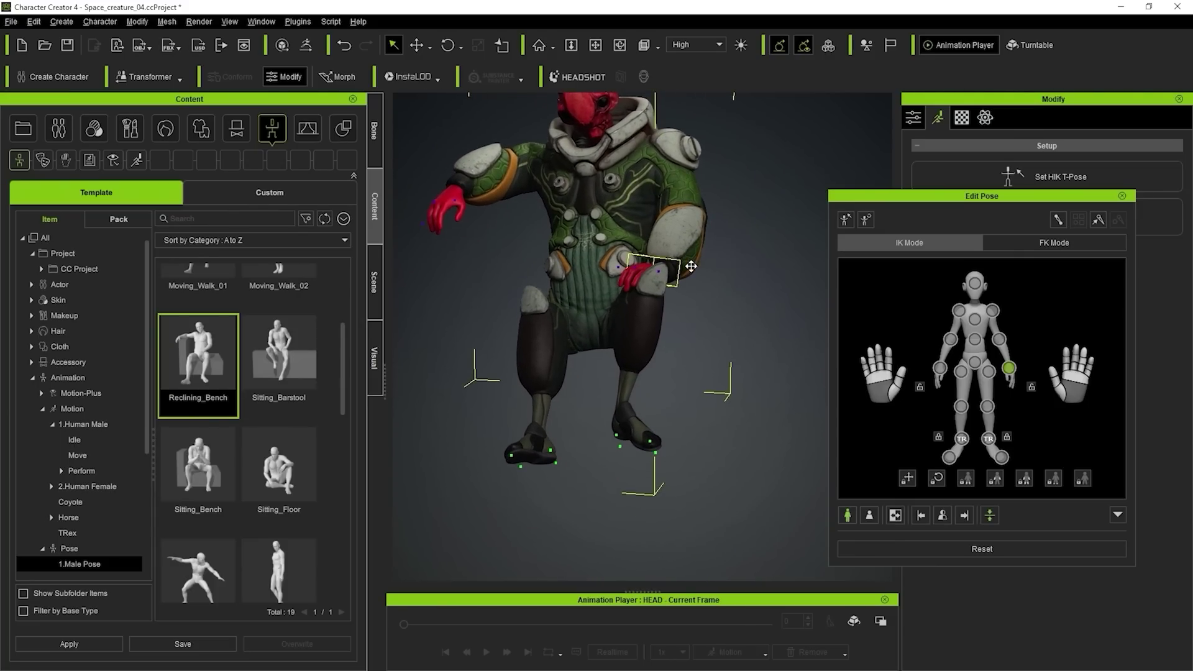
middle_drag(689, 266, 707, 315)
scroll(731, 304, up, 2)
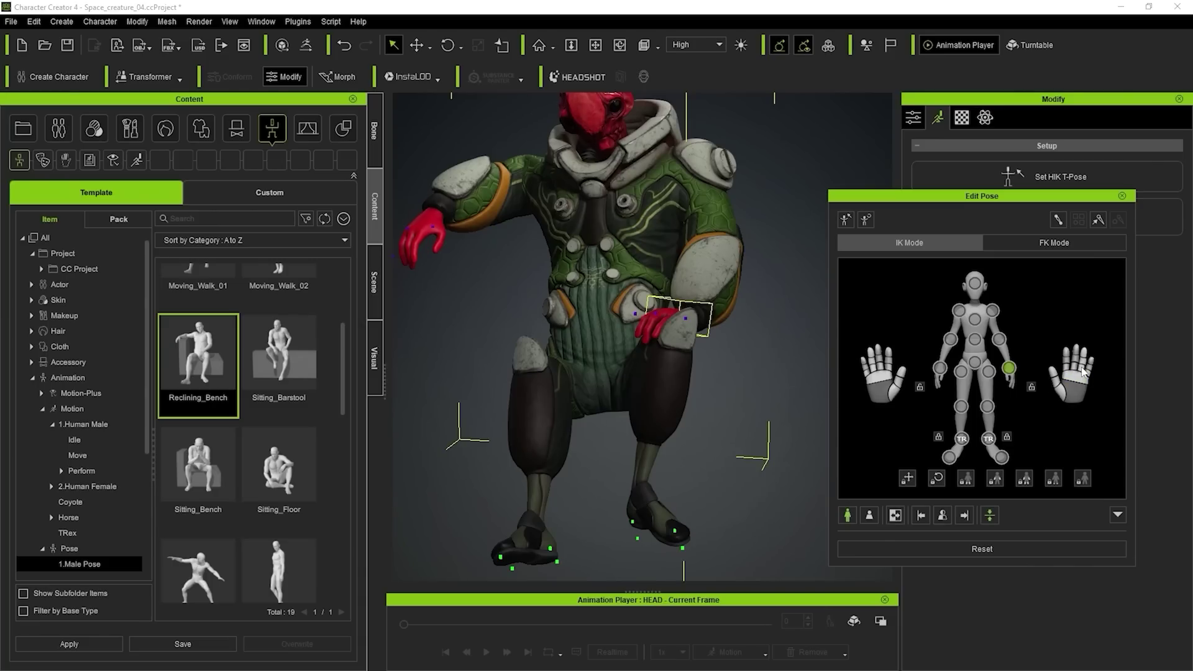
middle_drag(577, 345, 574, 361)
scroll(691, 236, down, 1)
scroll(674, 277, down, 1)
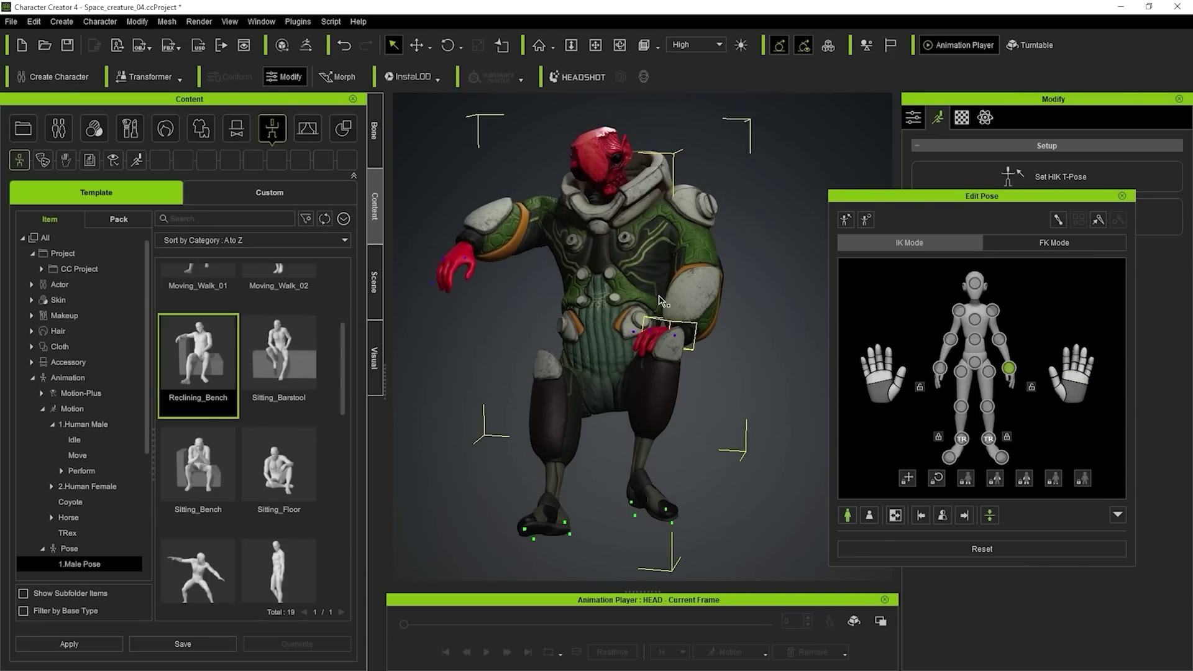
click(1121, 197)
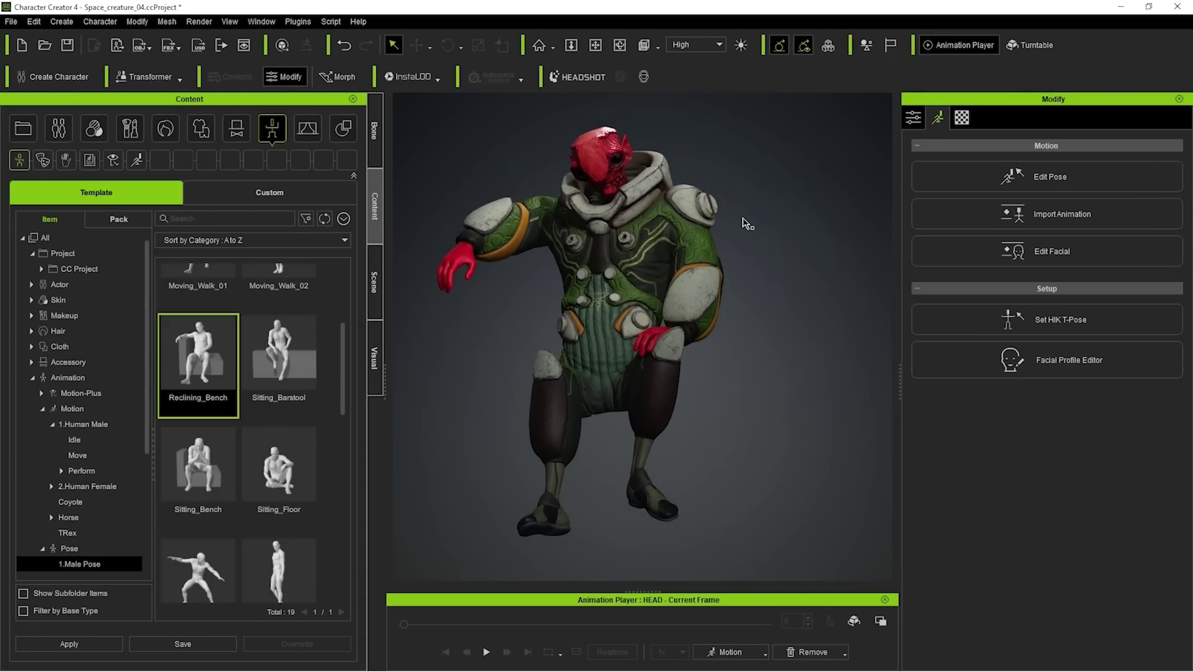
Rotate the creature's head to face forward in the pose editor, and close the editor.
click(1031, 177)
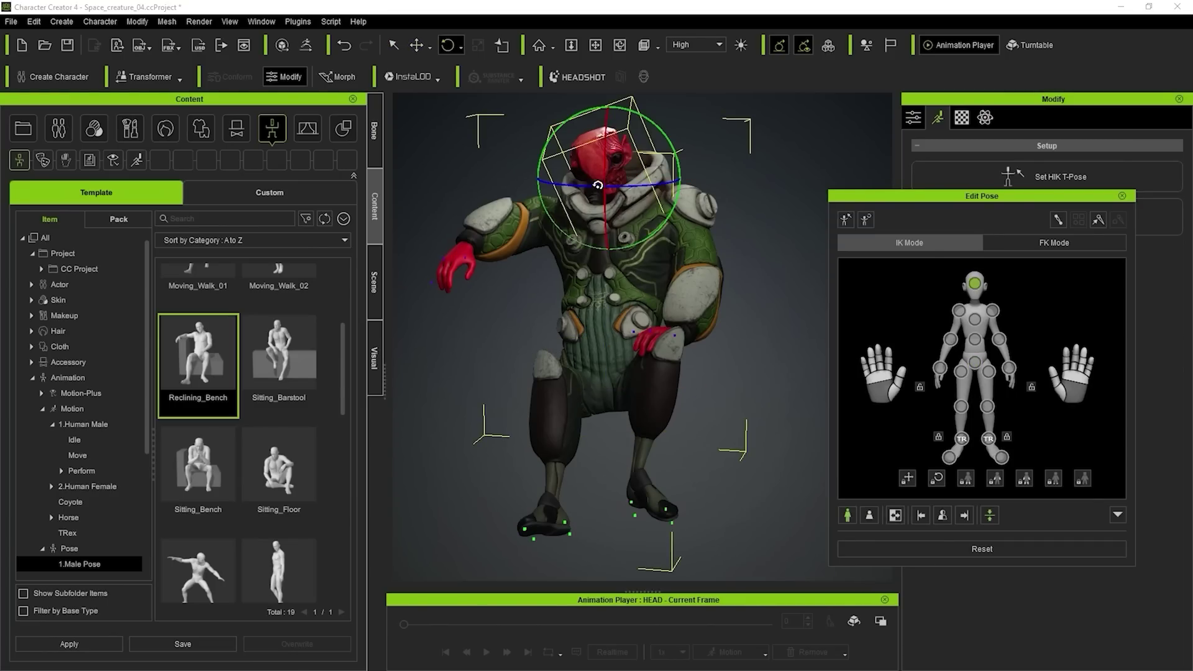
drag(597, 186, 621, 175)
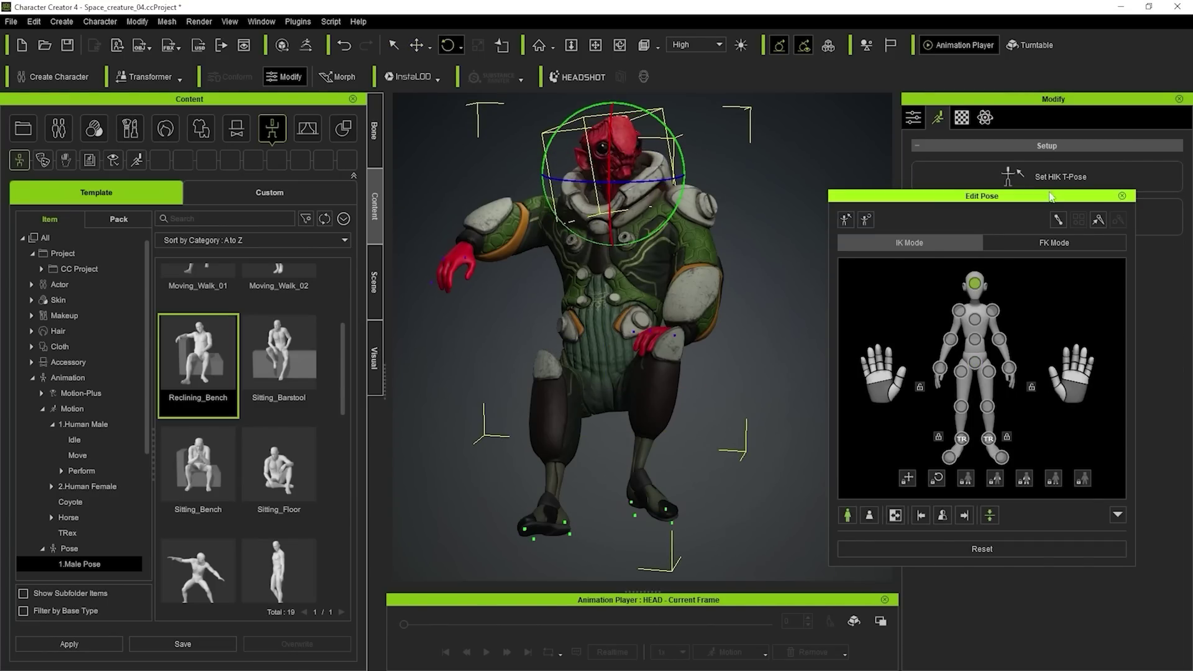
click(1121, 196)
right_drag(578, 292, 663, 216)
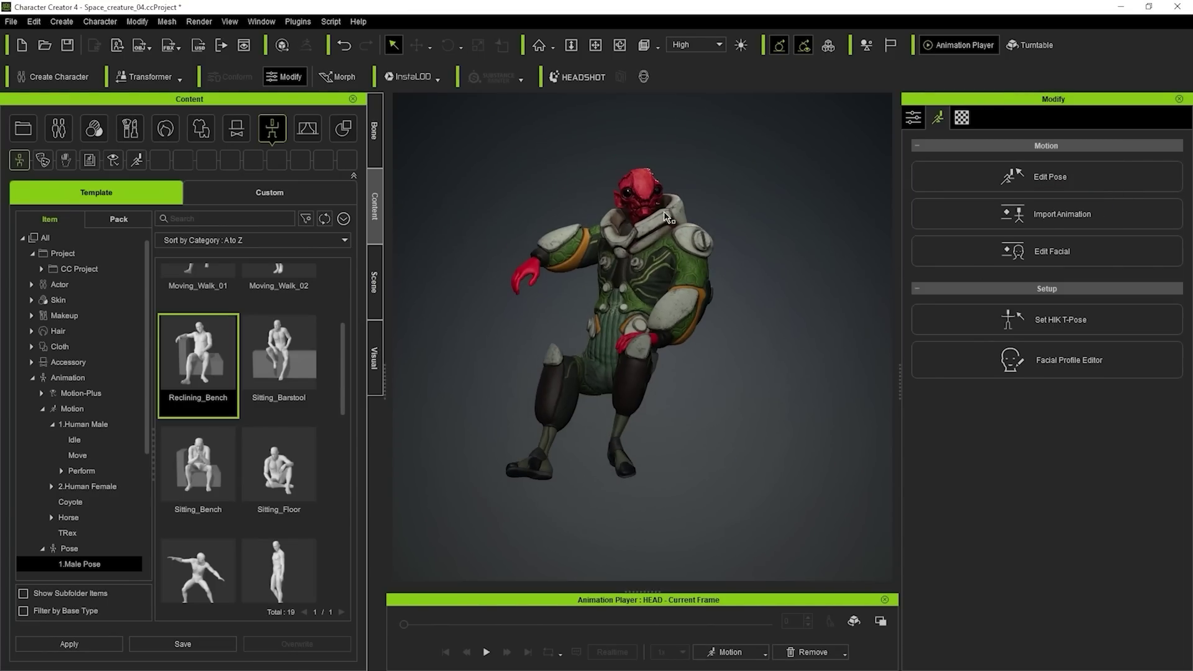
Select the HEAD, HANDS_AND_BOOTS, SUIT and SUIT_DETAILS meshes and send them to ZBrush via GoZ with the Relink template in the current pose.
click(374, 282)
click(118, 203)
shift+click(102, 250)
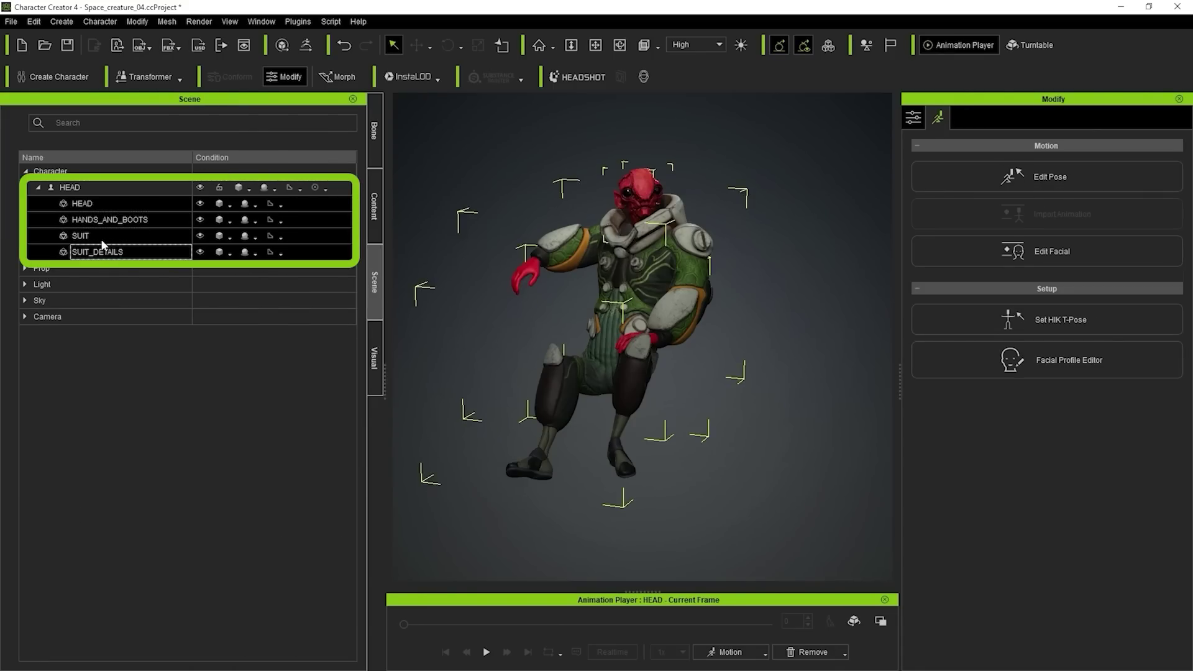
ctrl+click(101, 240)
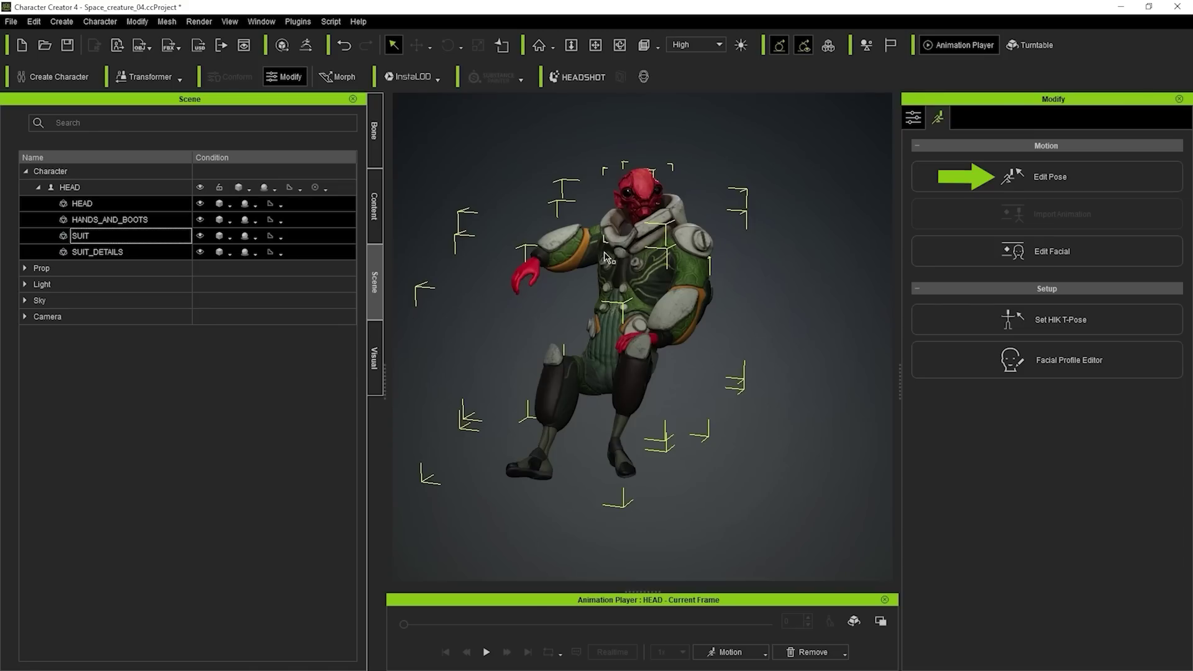
click(309, 45)
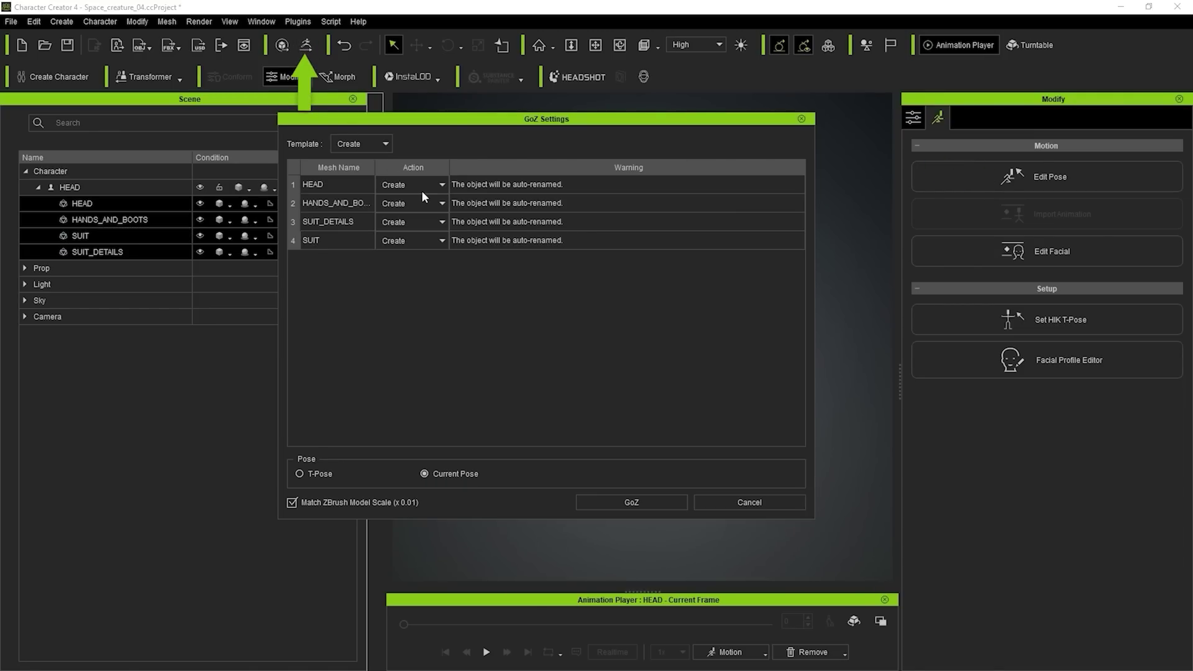
click(371, 142)
click(365, 166)
click(647, 502)
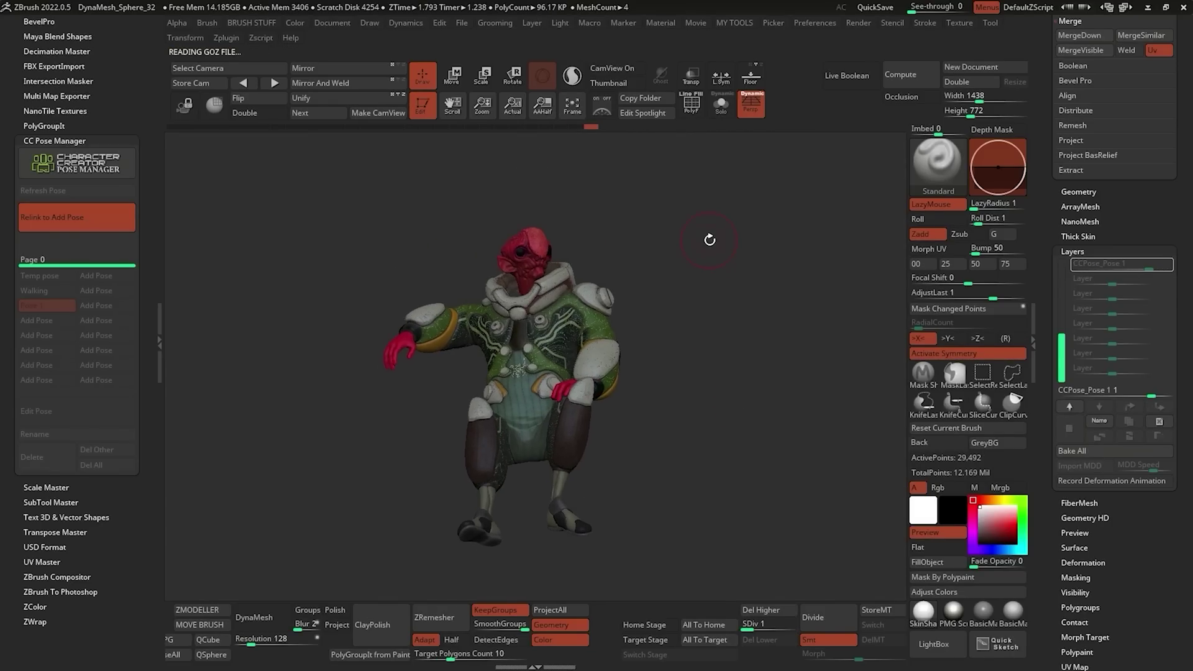
In ZBrush, turn off Relink to Add Pose to store the imported pose and rename it "spaceship".
click(77, 231)
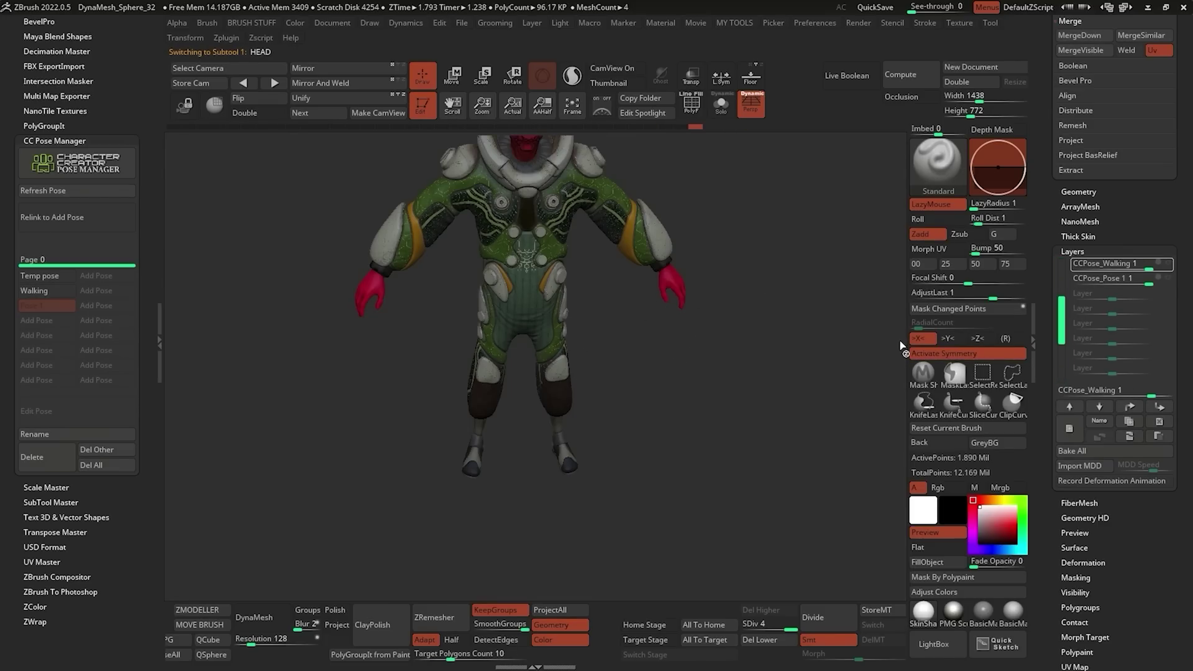
click(48, 435)
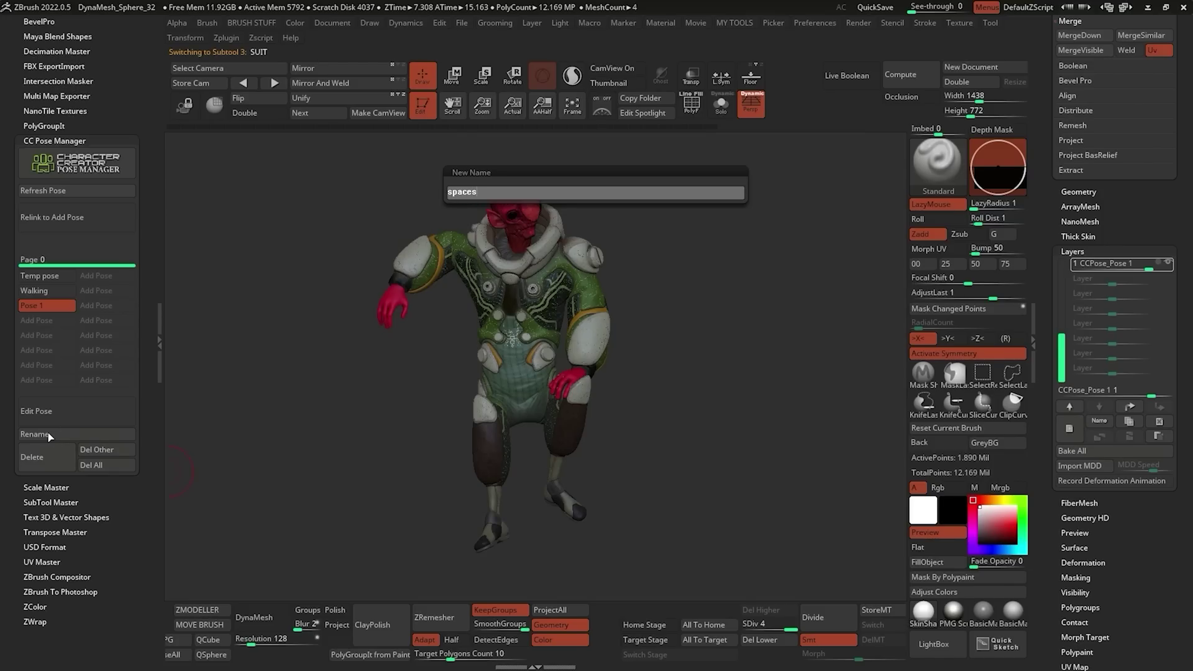
key(Return)
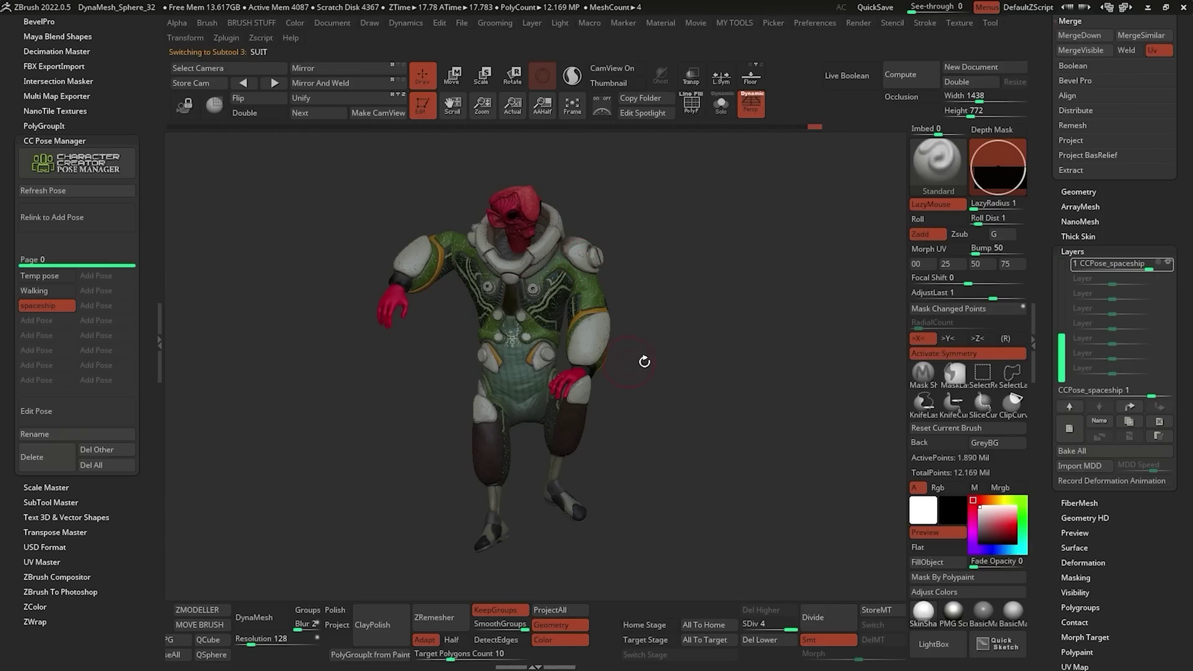
Switch the creature to the stored Walking pose and collapse the Layers section to bring up the Subtool list.
drag(644, 361, 675, 334)
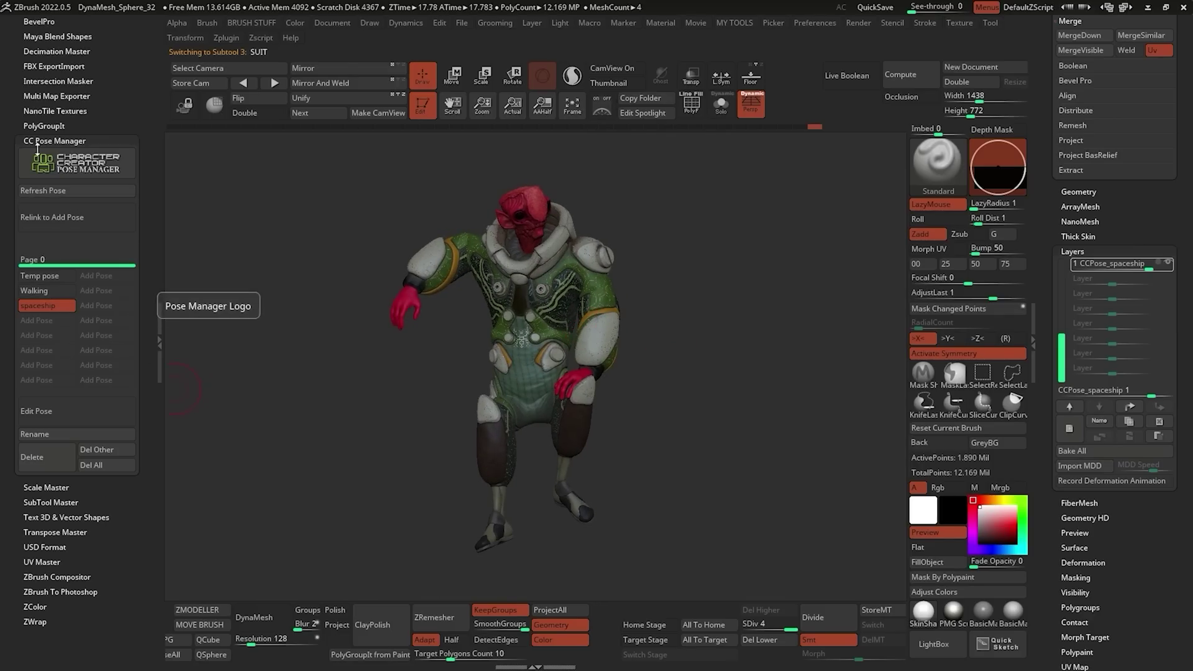
click(45, 290)
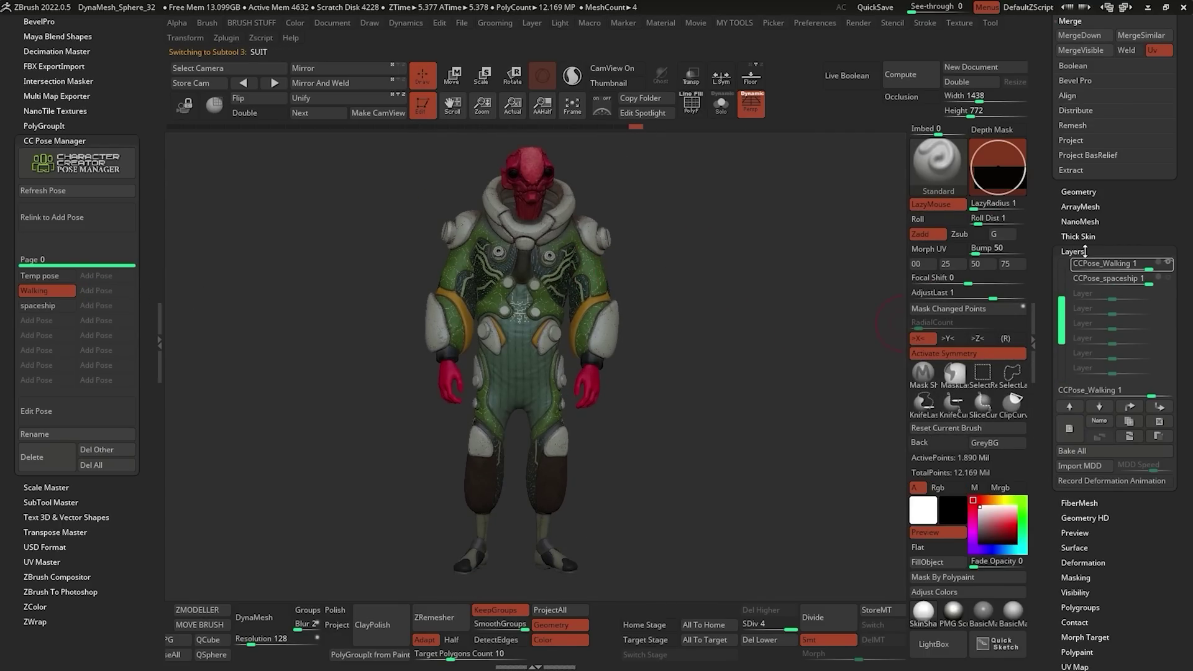
click(1111, 252)
drag(1114, 219, 1098, 435)
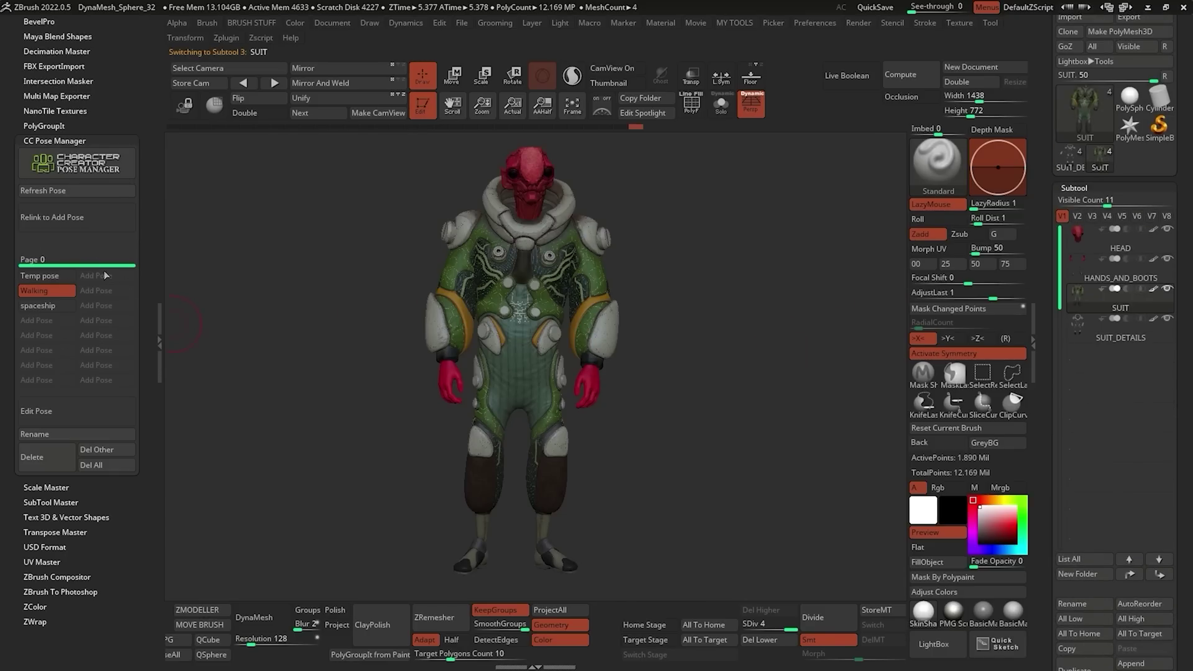
Lower the SUIT subtool to subdivision level 1 and show its polyframe to examine the base mesh.
click(558, 278)
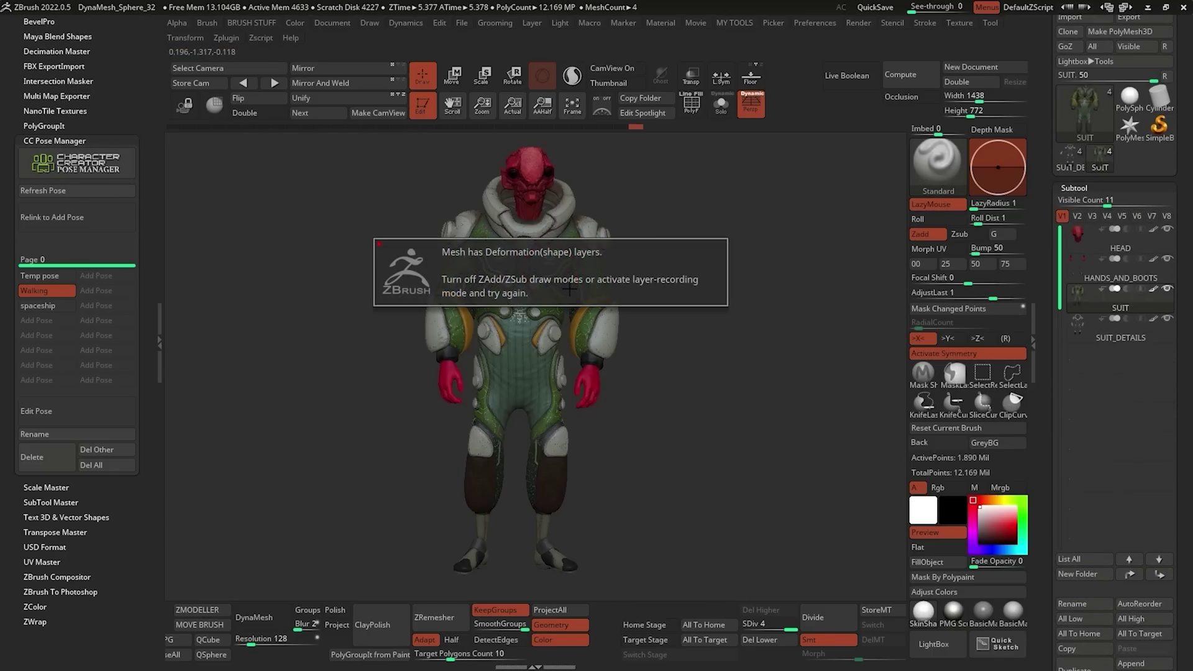
alt+drag(662, 238, 510, 370)
key(shift+d)
key(shift+d)
key(shift+d)
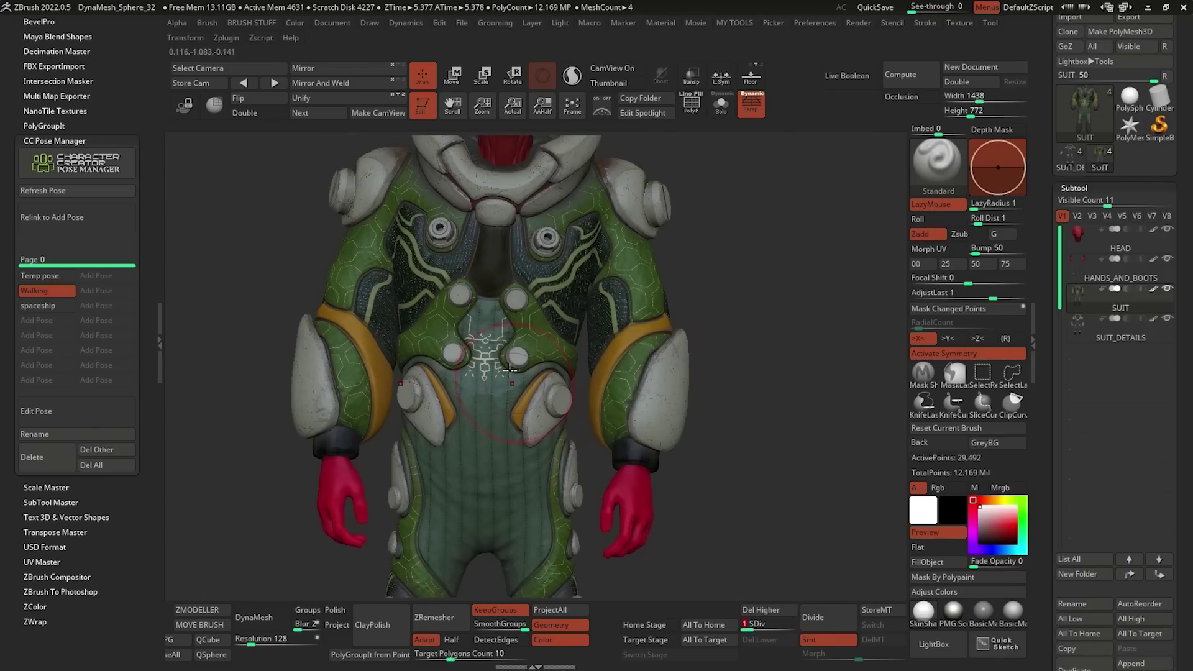
scroll(509, 369, up, 3)
scroll(559, 279, up, 3)
click(691, 106)
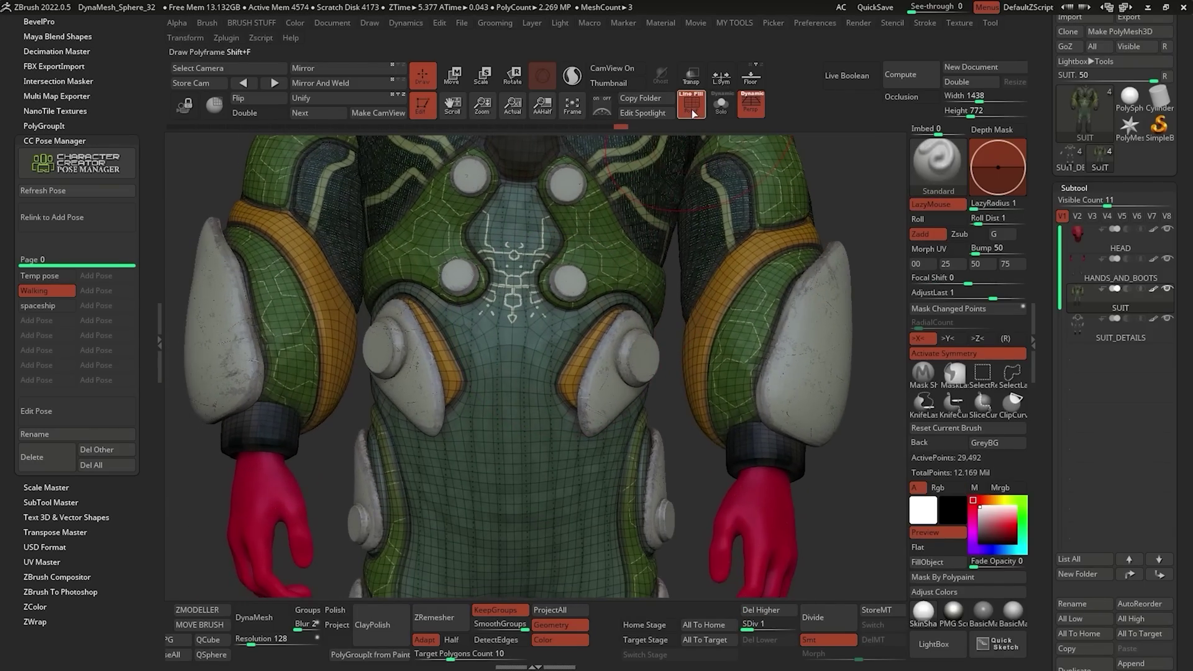
scroll(698, 272, down, 4)
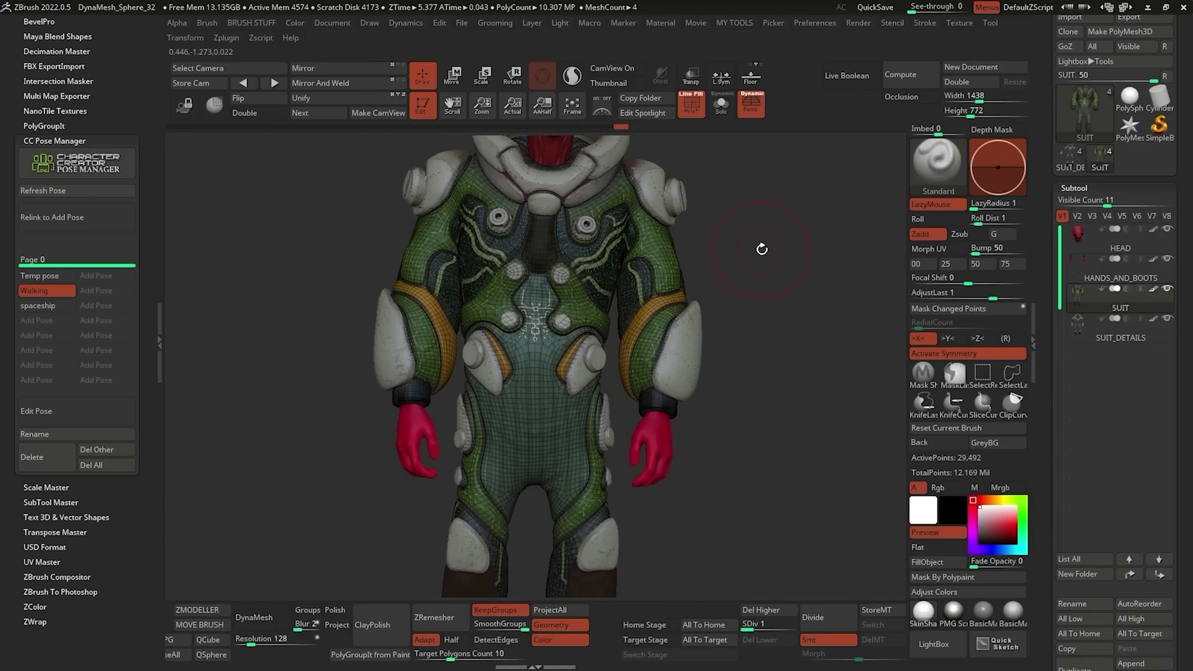
Turn off the suit's texture display to examine the plain wireframe around the chest.
key(2)
shift+click(731, 446)
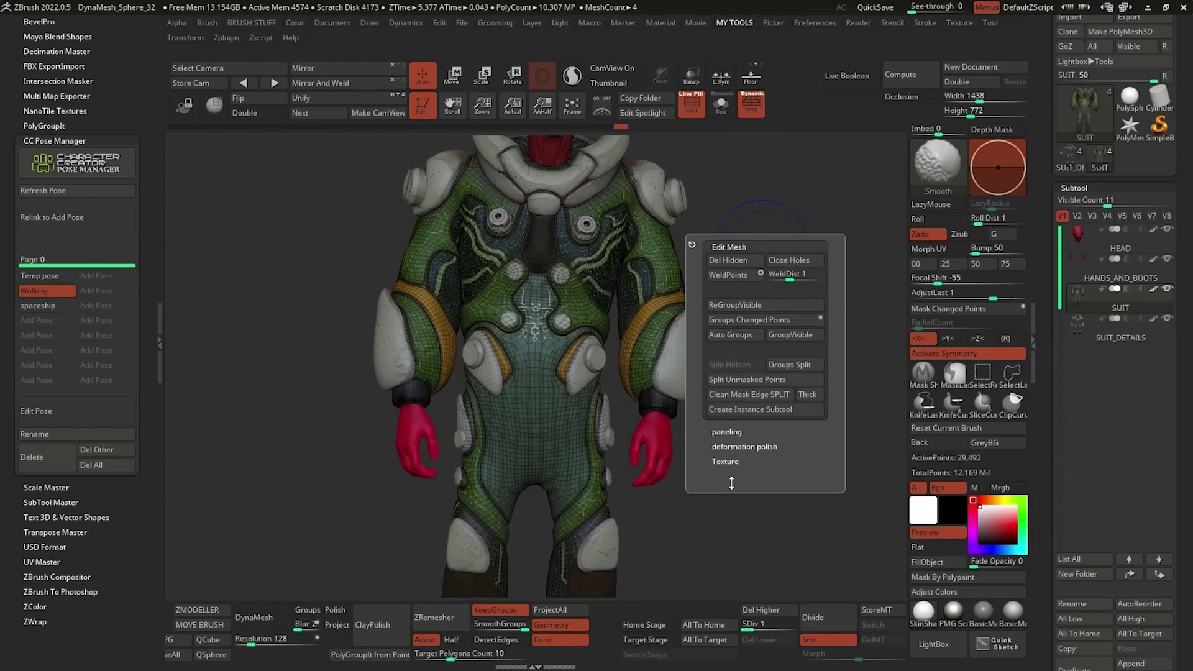
shift+click(724, 462)
click(732, 478)
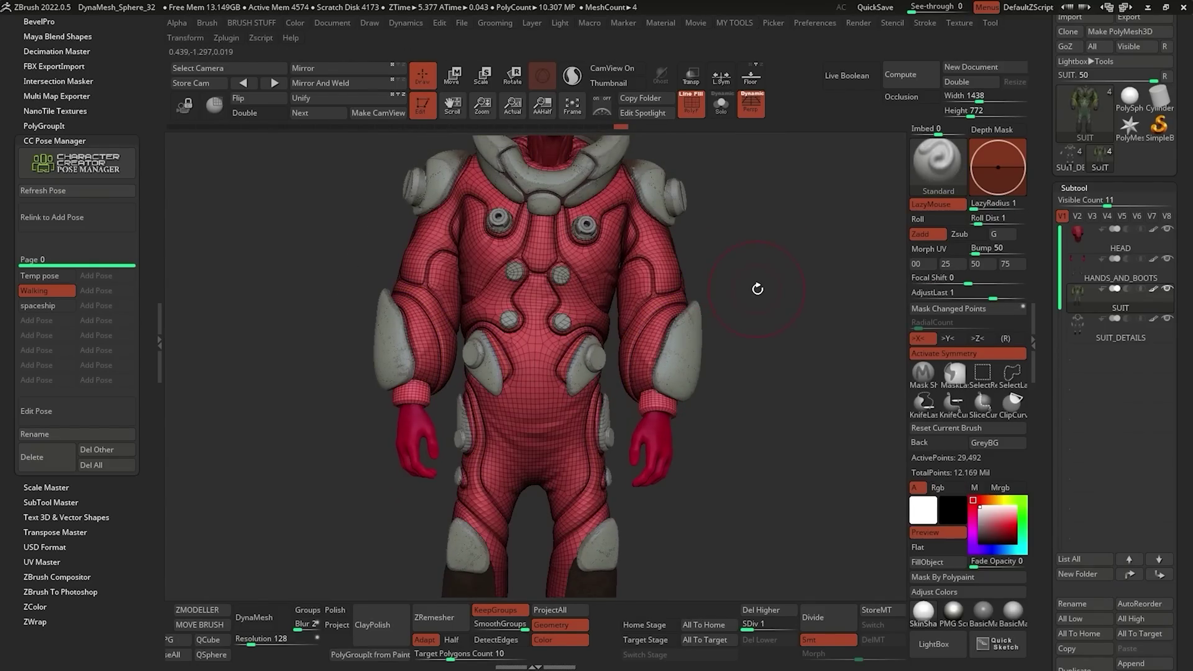
scroll(612, 323, up, 4)
key(shift)
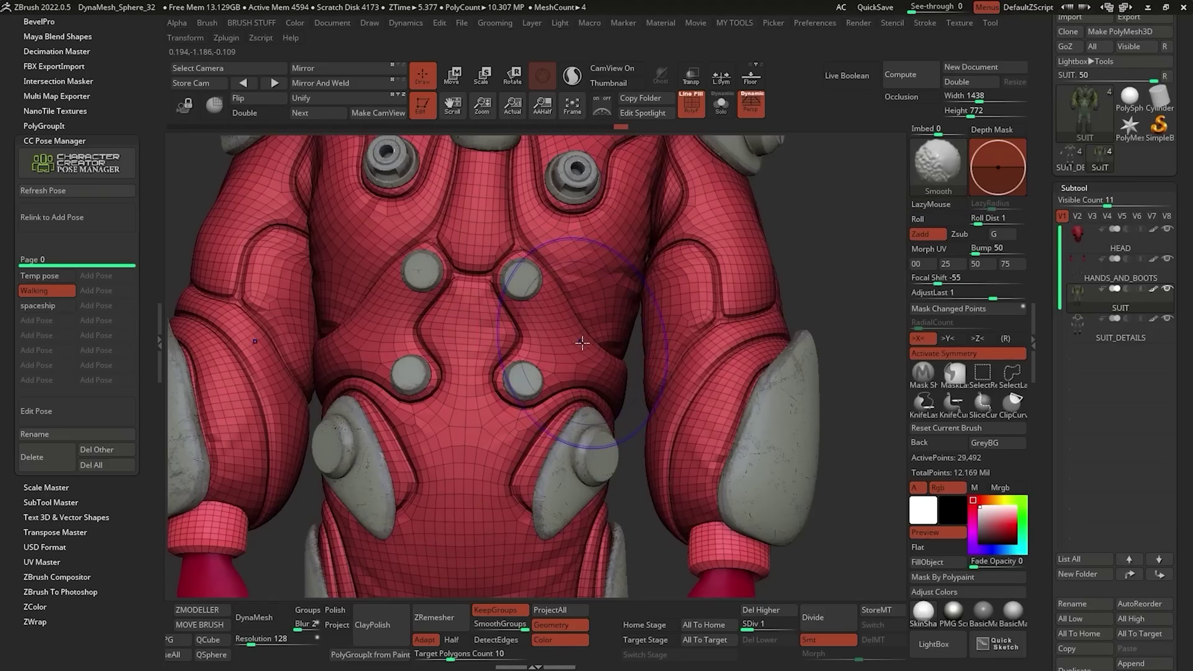
Hide the polyframe and raise the SUIT subtool to subdivision level 4.
key(shift+f)
key(d)
key(d)
key(d)
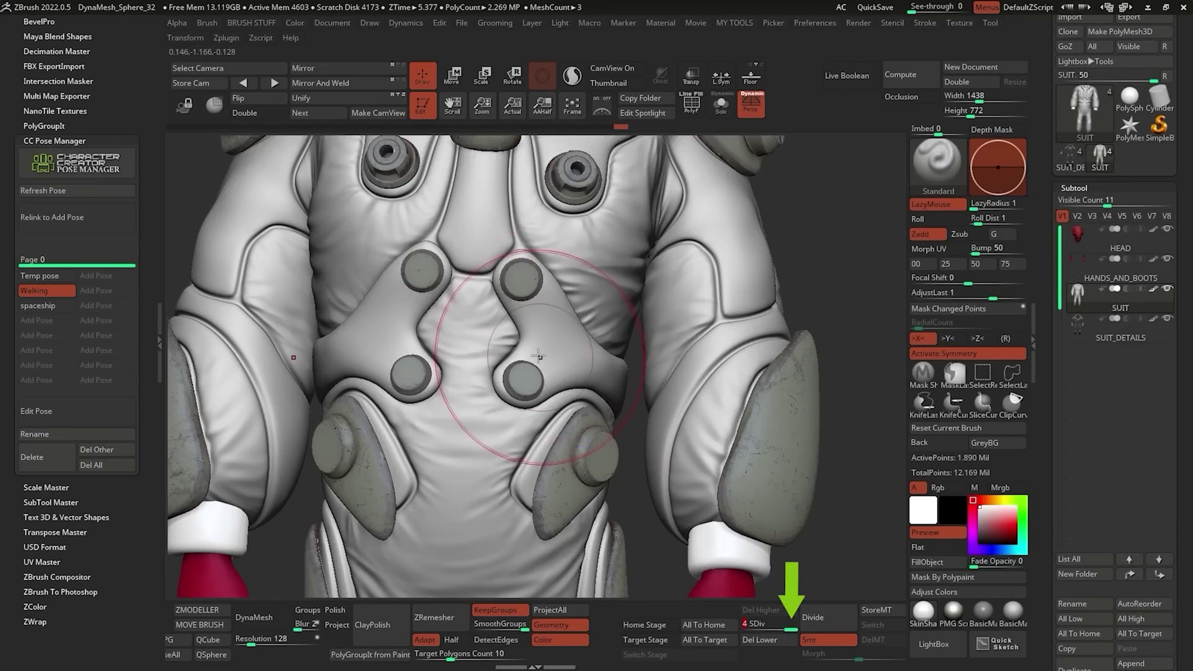
scroll(621, 372, down, 5)
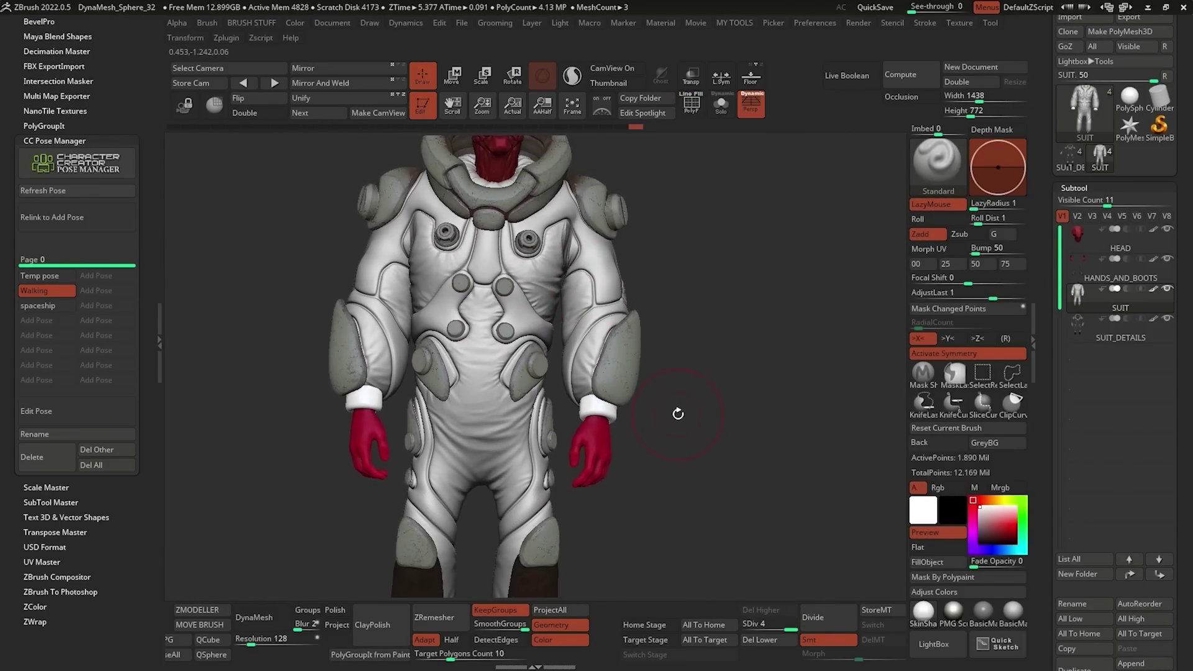
Turn the suit's texture display back on and bring the whole creature into view.
key(1)
click(688, 521)
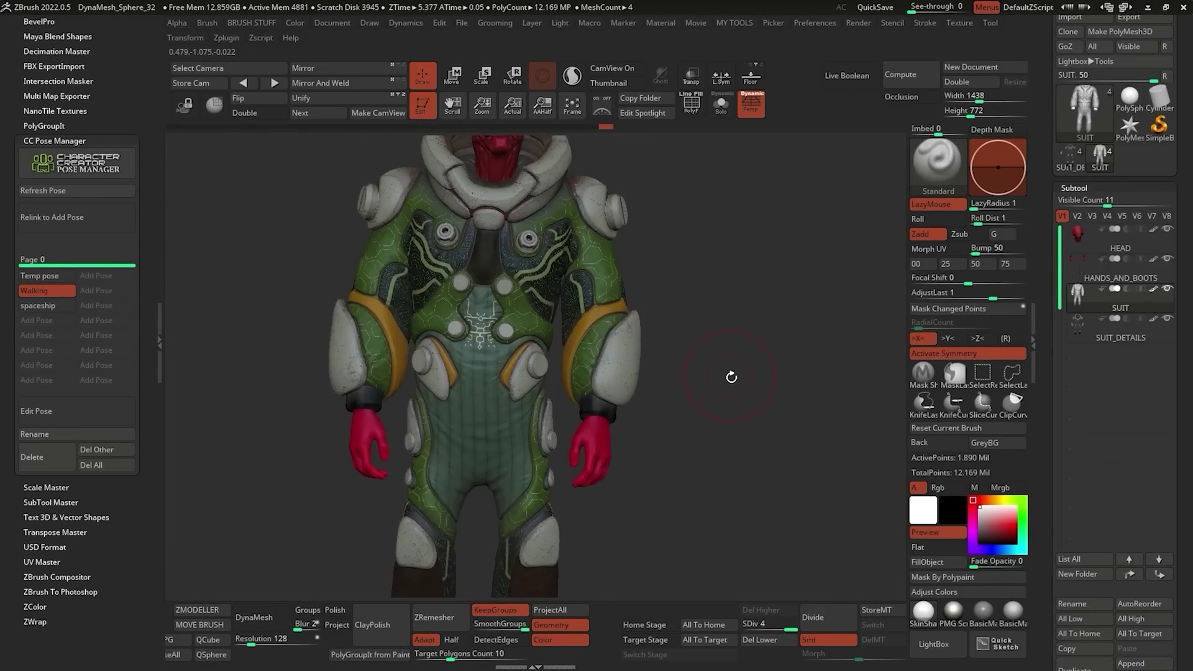
alt+drag(730, 375, 673, 302)
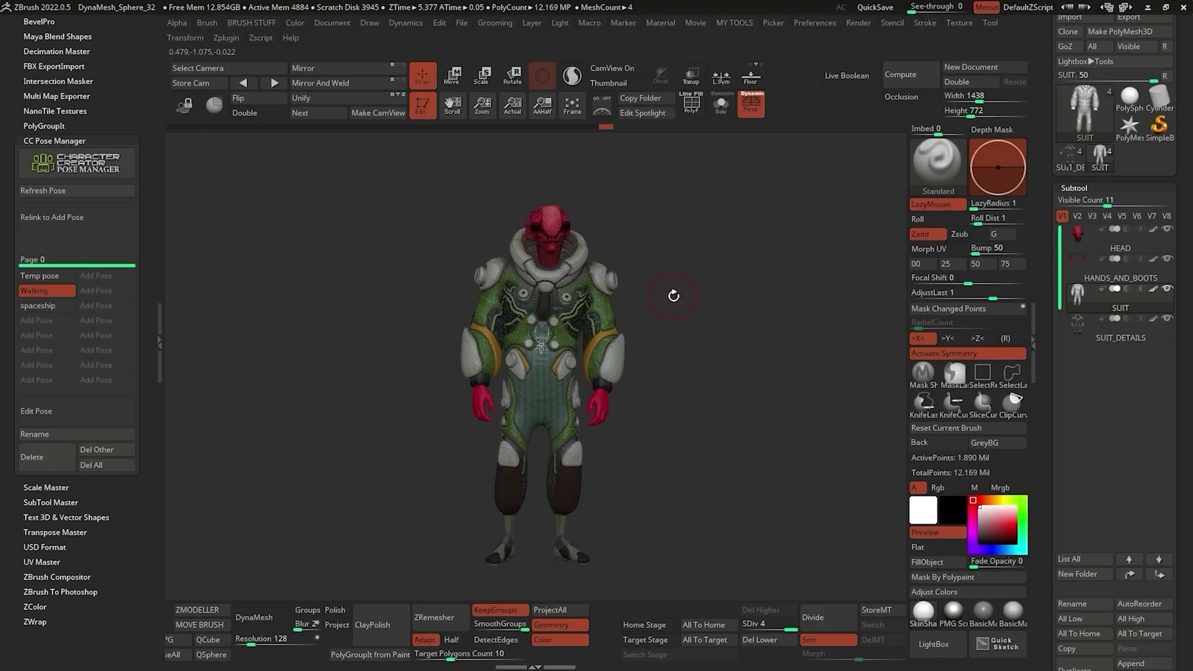
scroll(673, 295, up, 2)
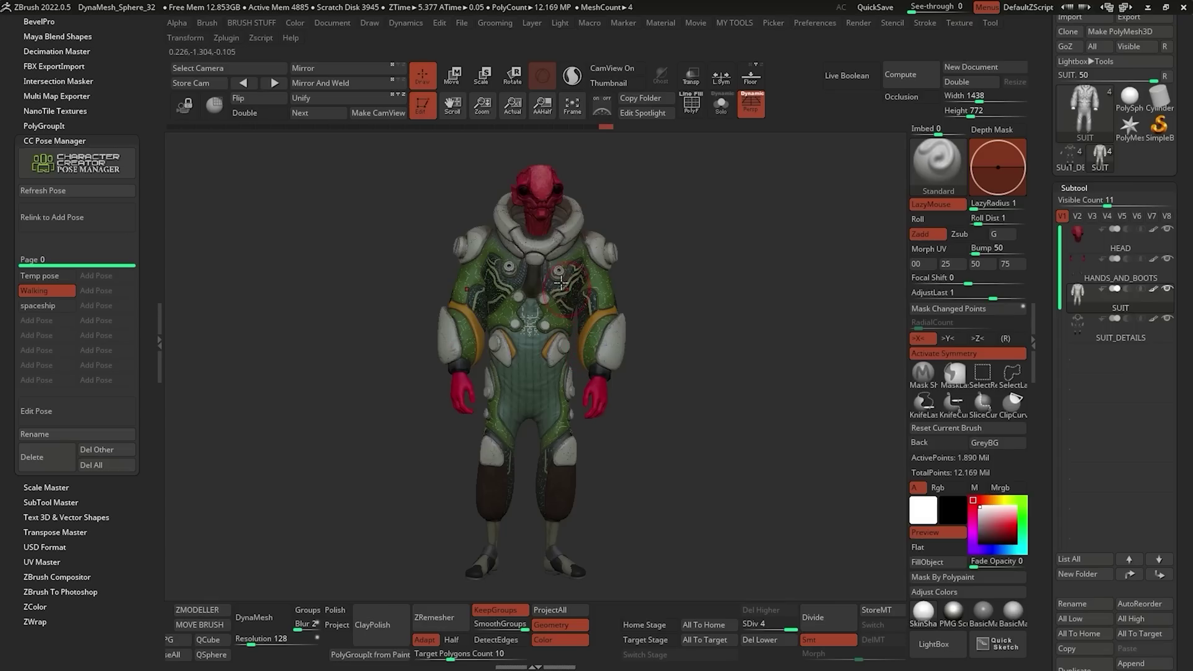
Switch off the Walking pose and apply the stored spaceship pose.
click(52, 295)
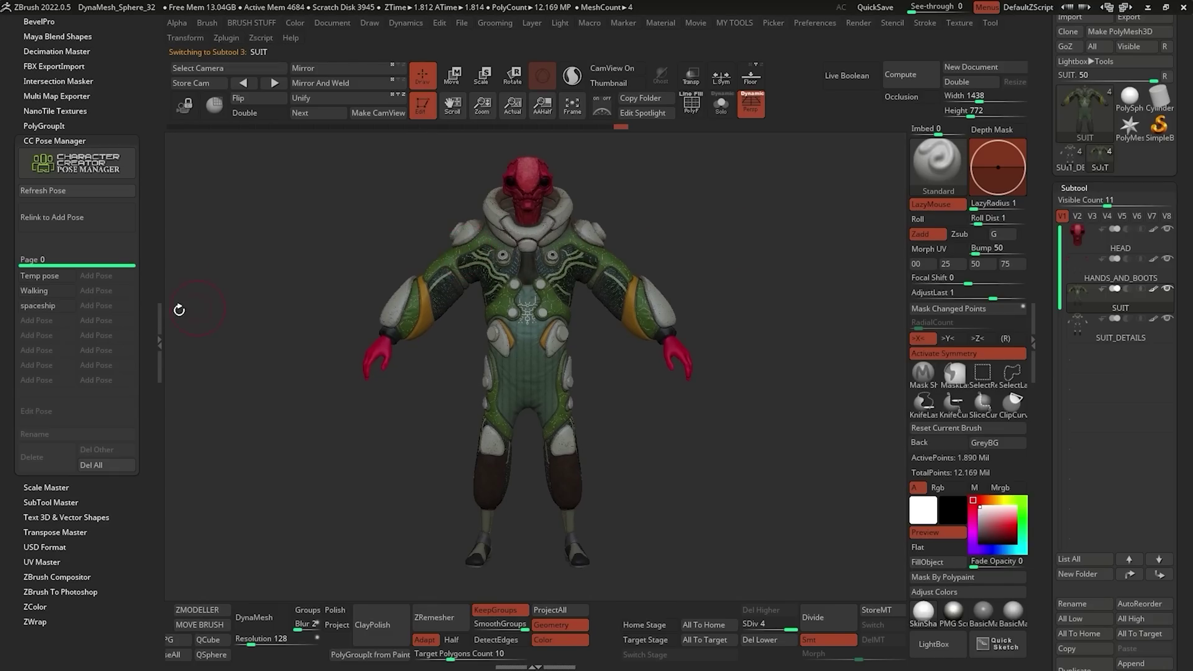
click(39, 306)
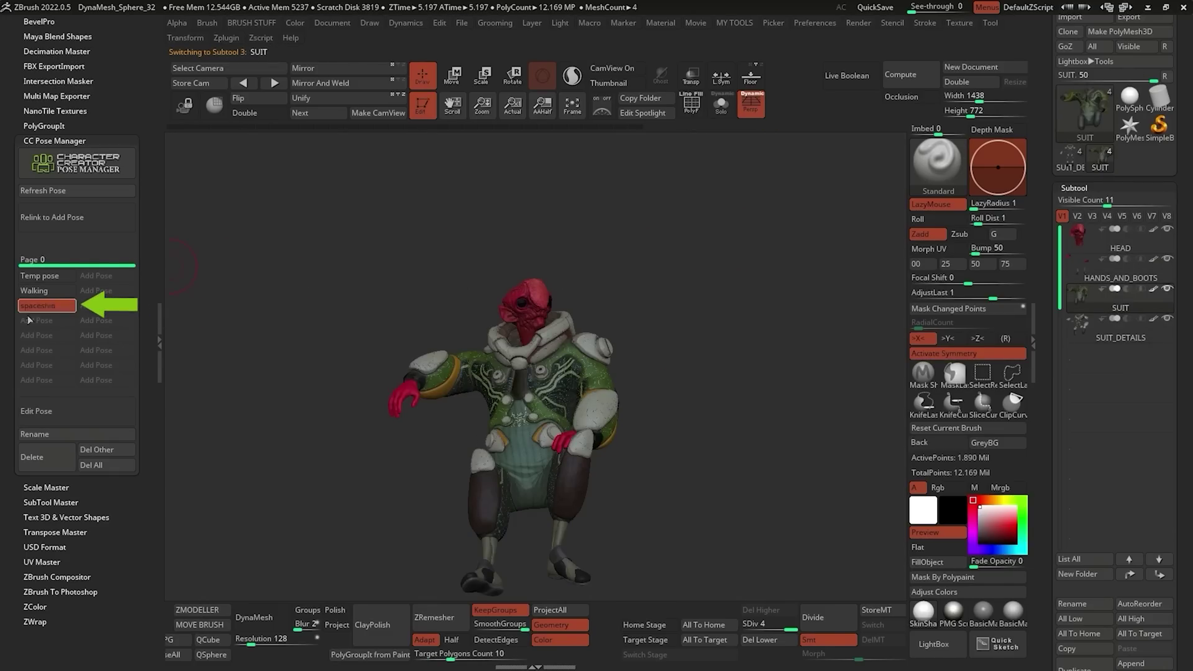
drag(528, 212, 707, 293)
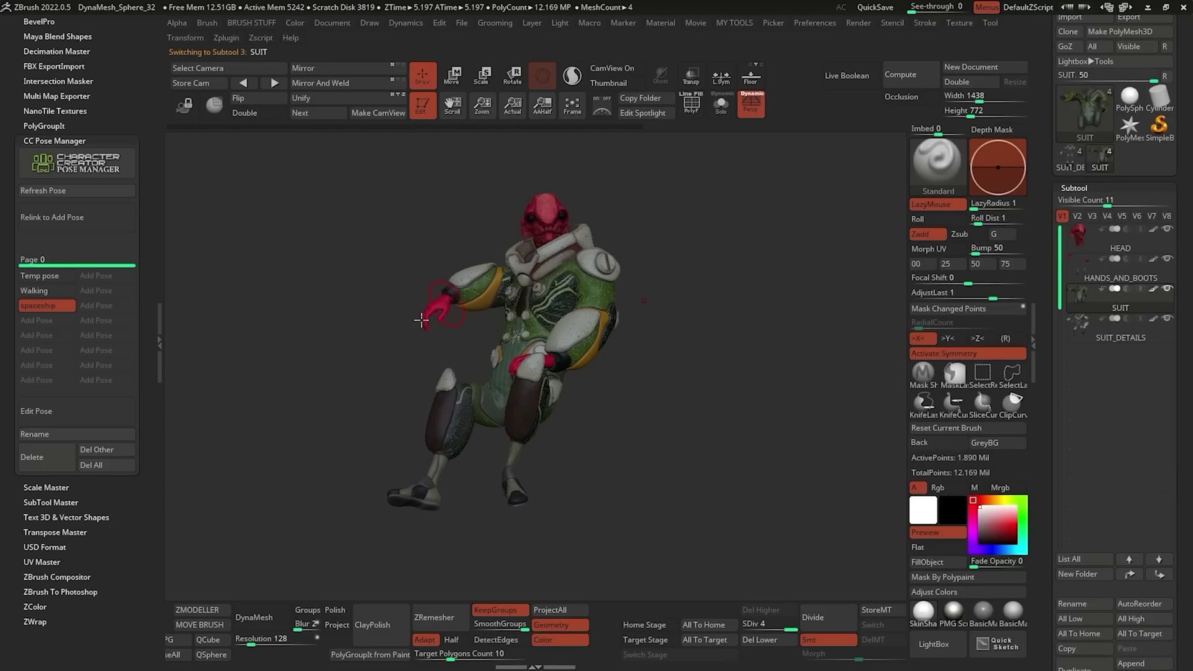
Enable Edit Pose for the spaceship pose and make HANDS_AND_BOOTS the active subtool at the hand on the knee.
click(67, 412)
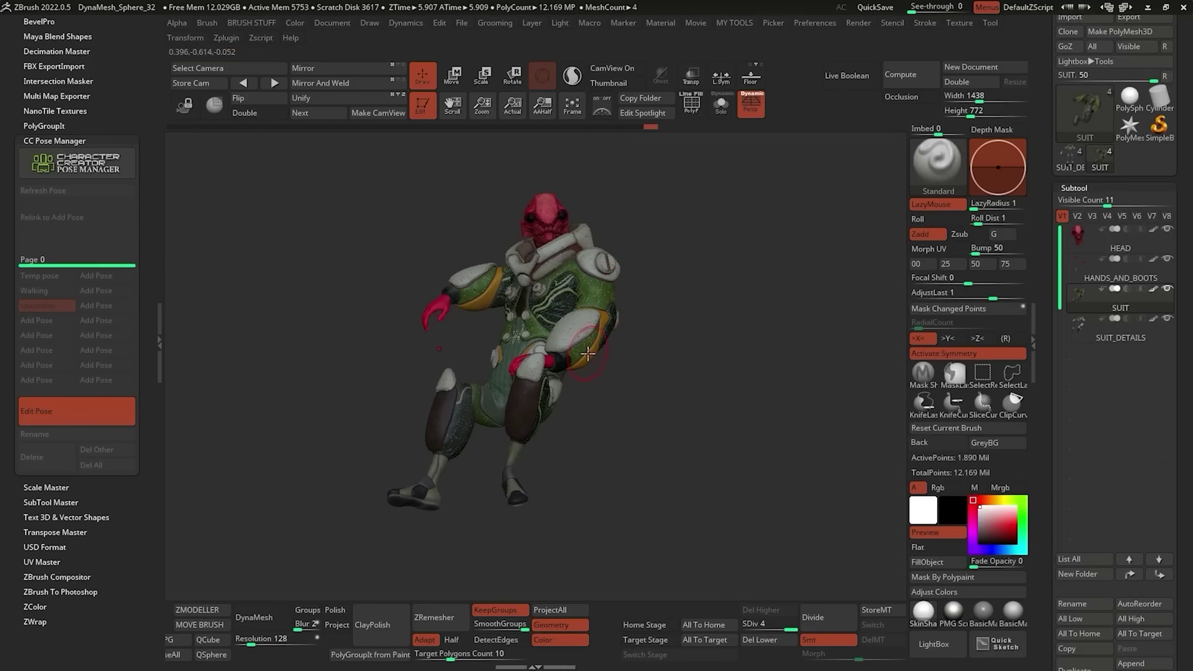
alt+drag(622, 373, 559, 407)
right_click(747, 319)
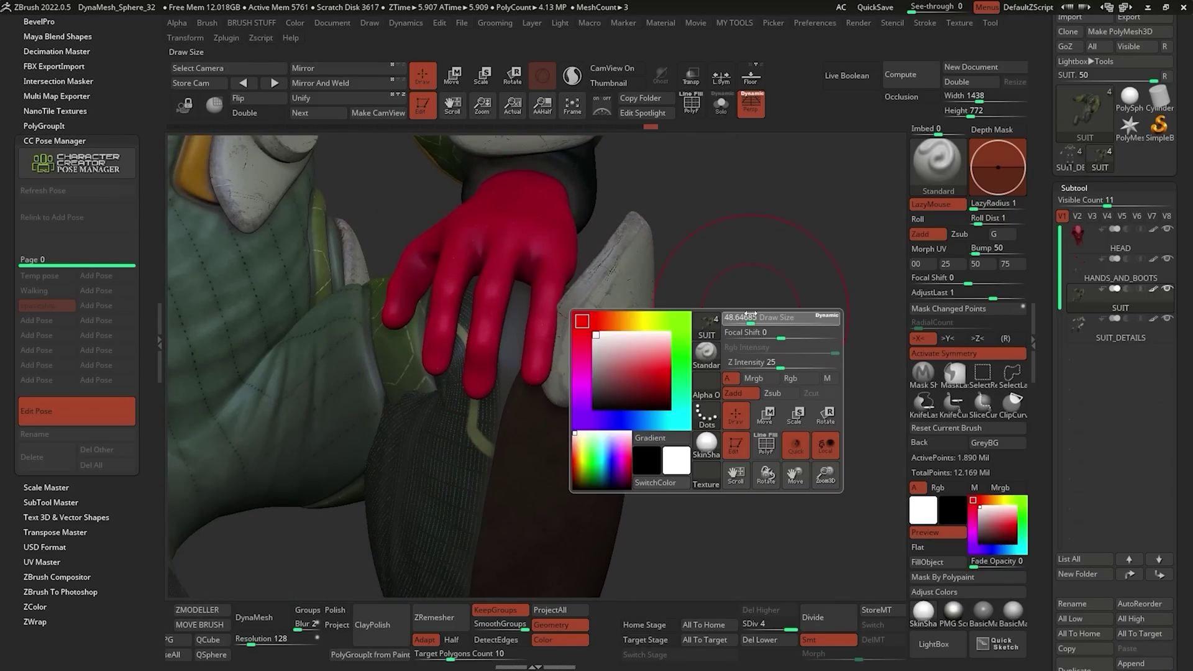
alt+right_drag(543, 309, 541, 351)
alt+click(566, 303)
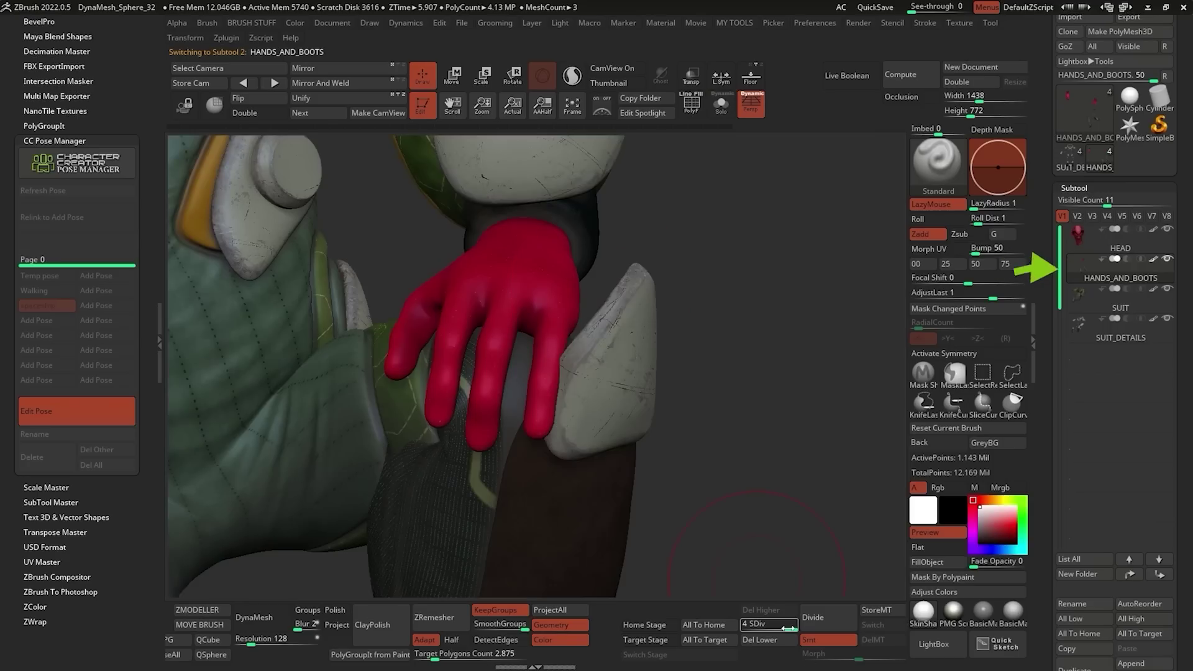
Lower the HANDS_AND_BOOTS subtool to subdivision level 1 and display it as an untextured polyframe.
click(748, 629)
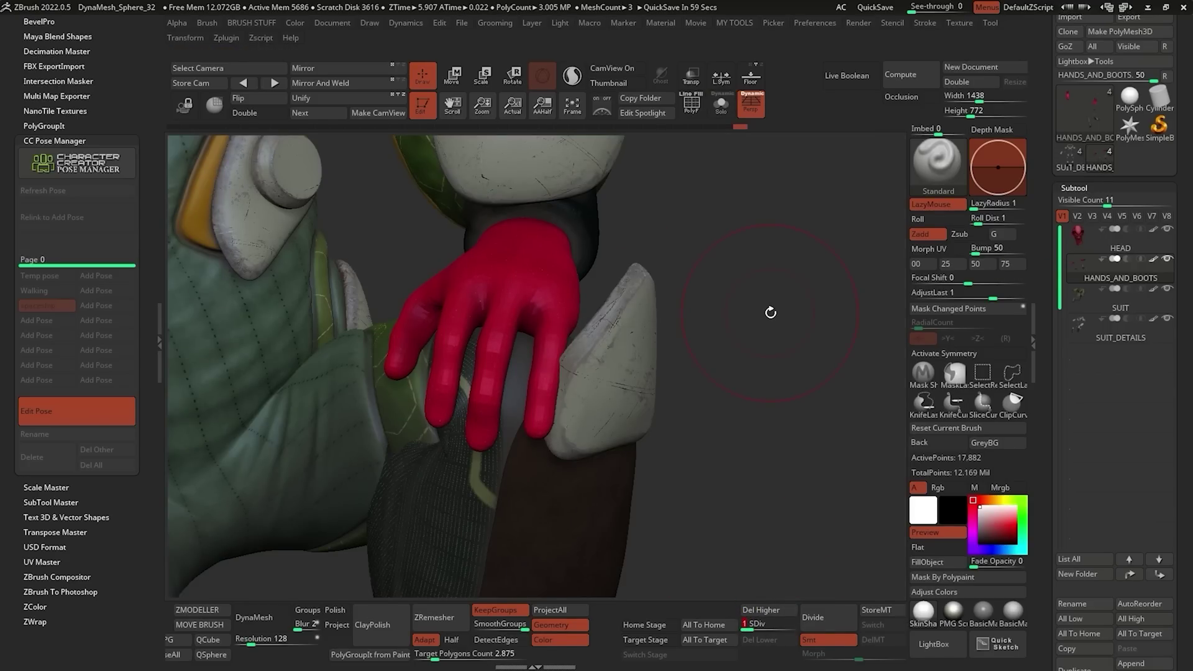
key(shift)
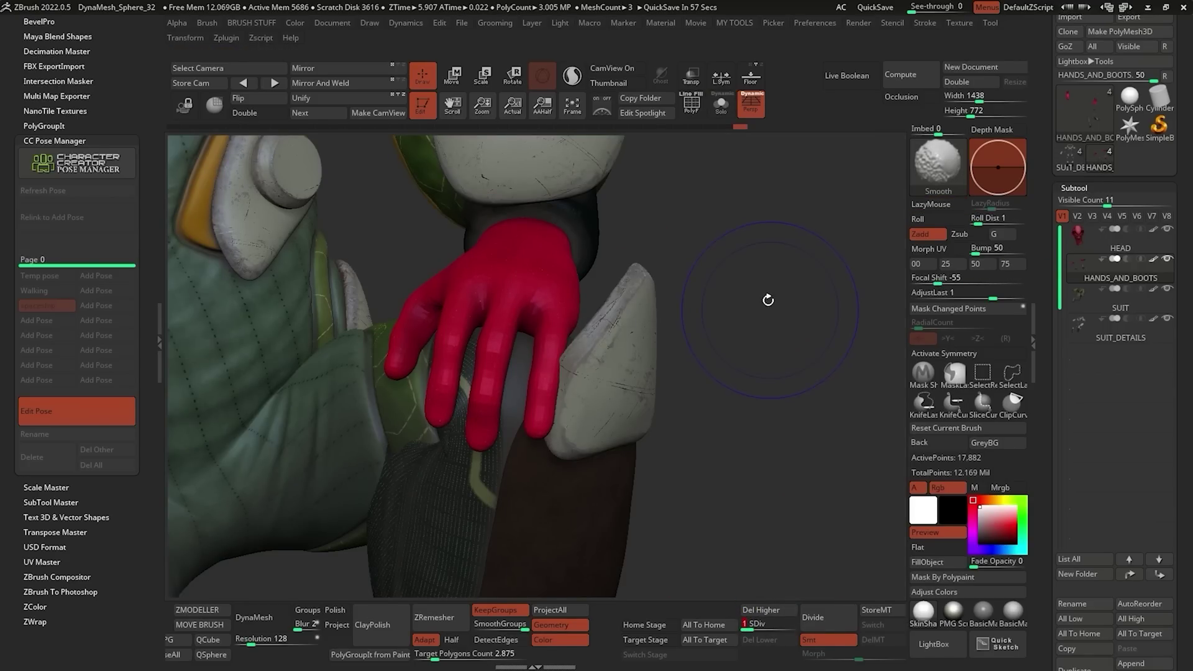
key(shift+f)
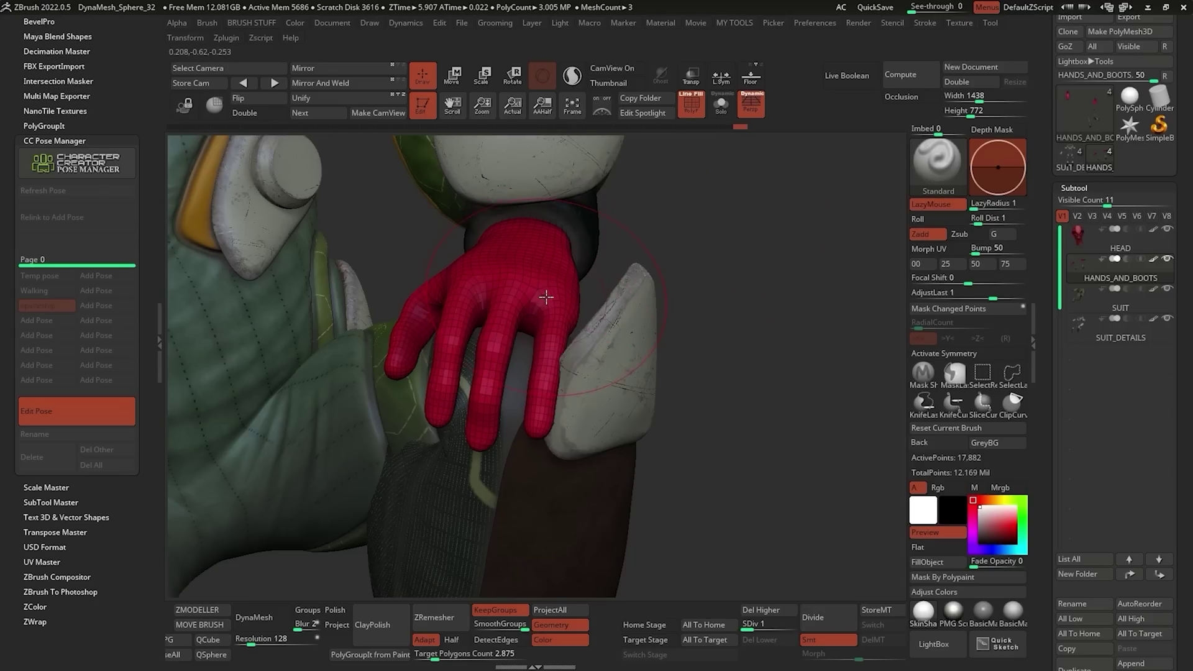
key(2)
click(728, 502)
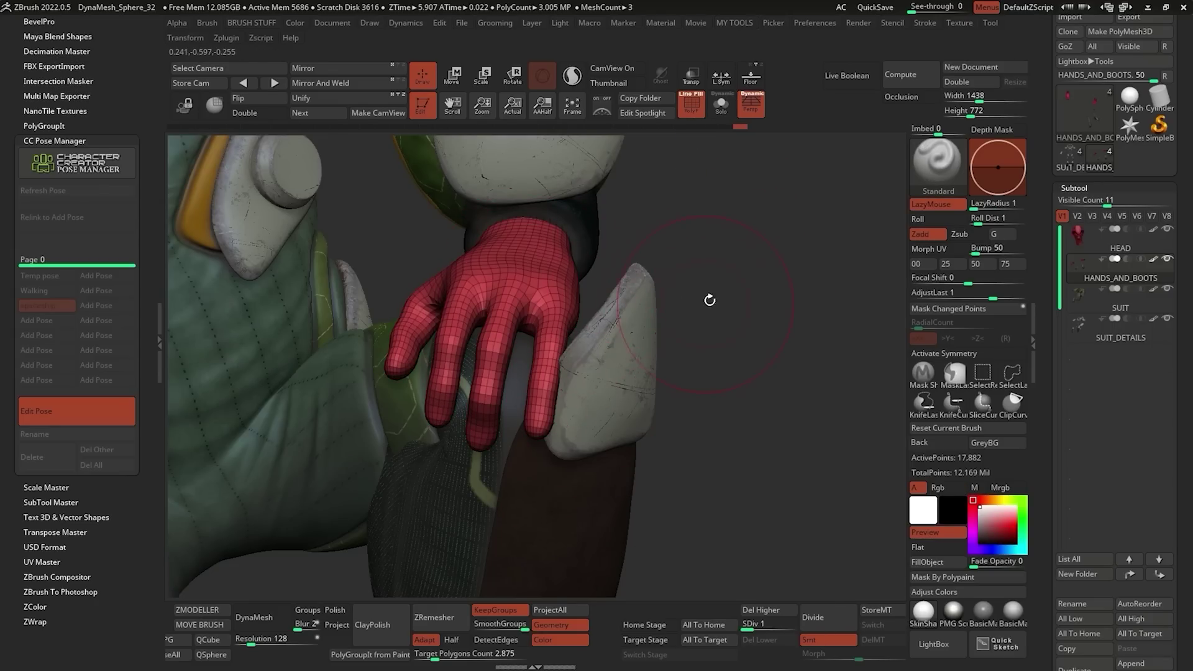
Isolate the HANDS_AND_BOOTS subtool with Solo and set MaskLasso as the masking brush.
drag(710, 299, 774, 294)
key(shift+s)
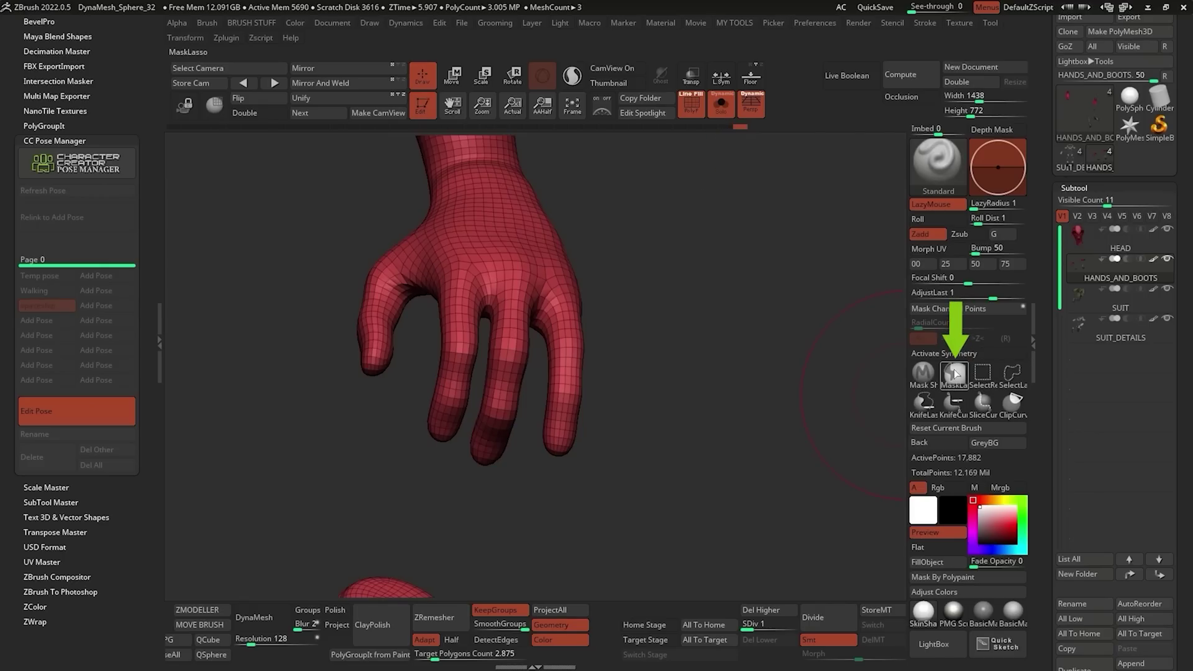
click(953, 372)
click(950, 399)
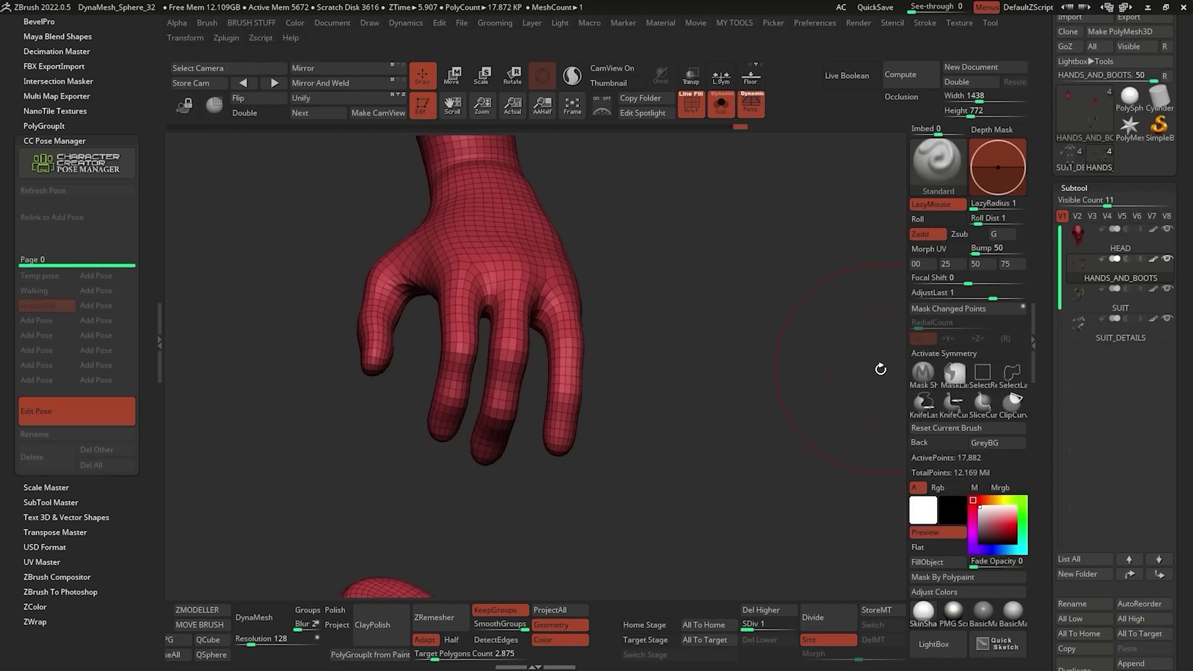
key(ctrl)
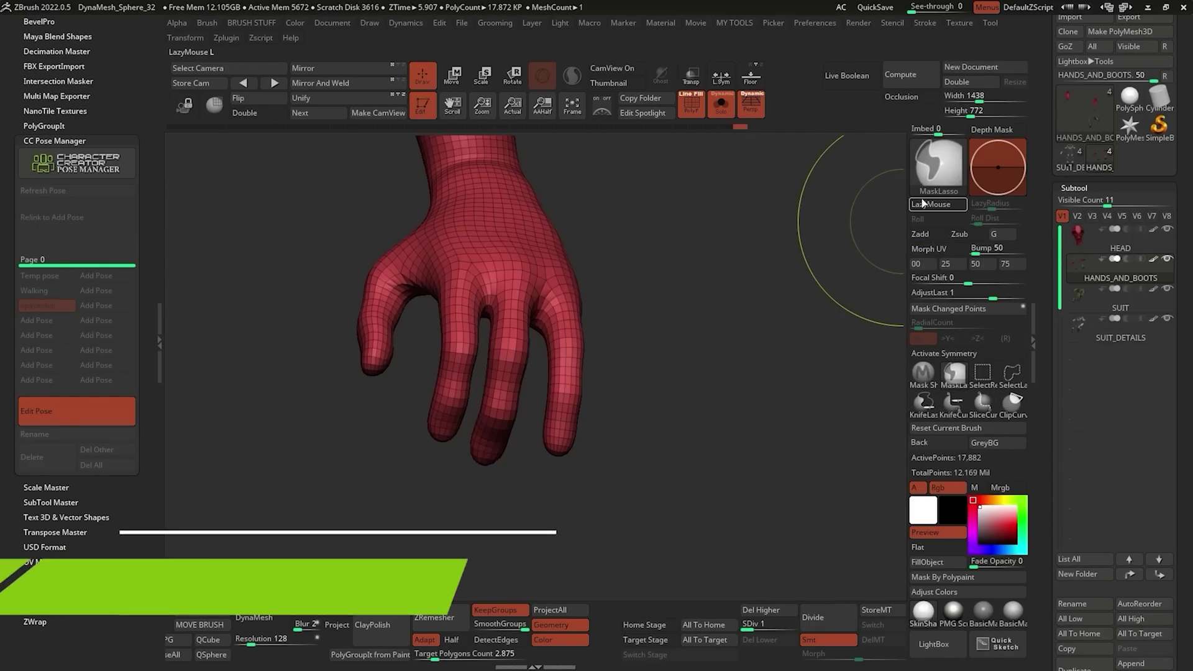
ctrl+click(937, 164)
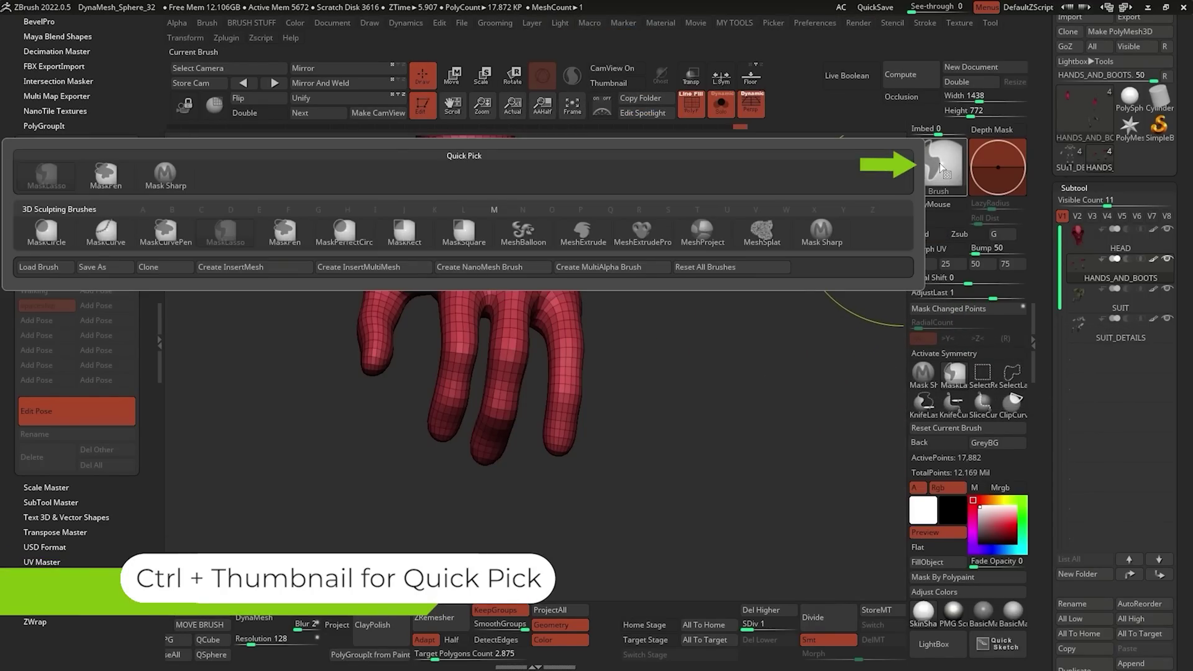
click(268, 233)
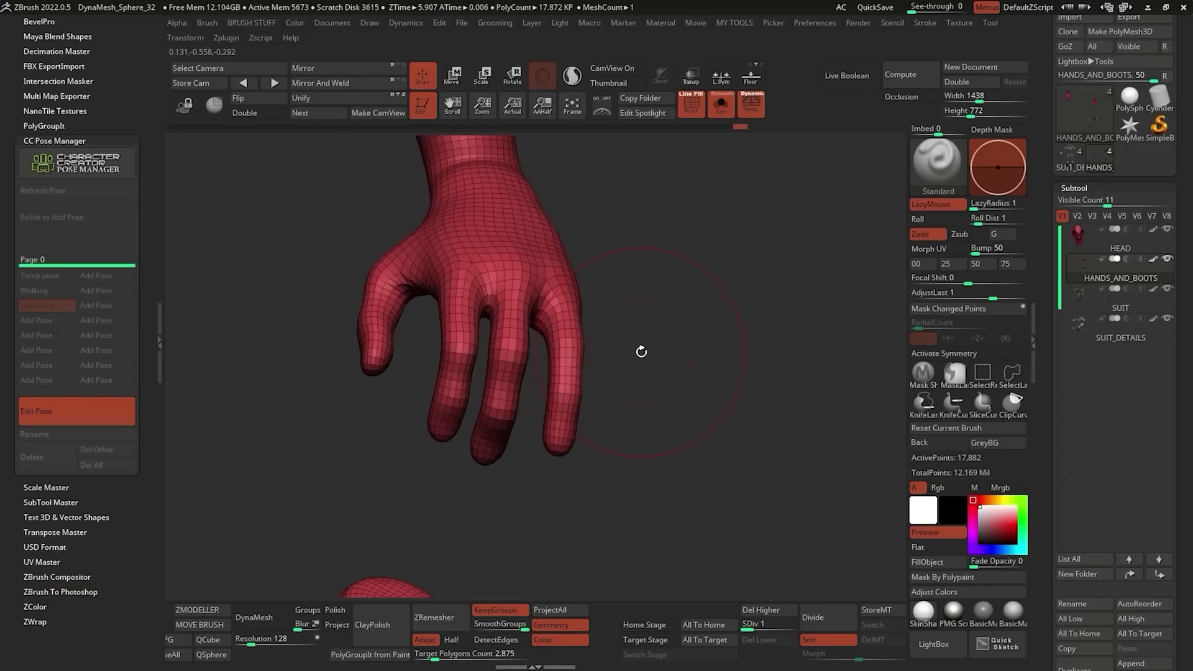
Lasso a mask over the outer finger opposite the thumb and invert the mask.
mouse_move(640, 346)
mouse_down()
mouse_move(631, 365)
mouse_move(649, 351)
mouse_up()
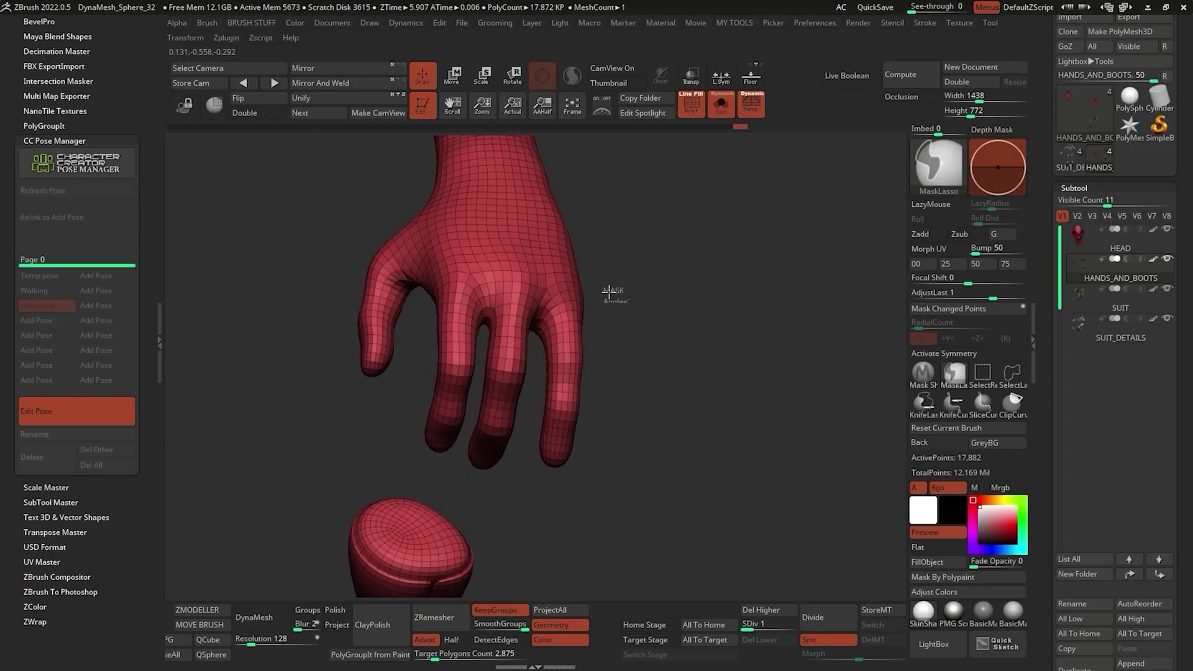
mouse_move(614, 292)
ctrl+mouse_down()
mouse_move(546, 300)
mouse_move(530, 474)
mouse_move(650, 266)
mouse_move(656, 280)
ctrl+mouse_up()
drag(675, 326, 653, 316)
drag(633, 313, 638, 326)
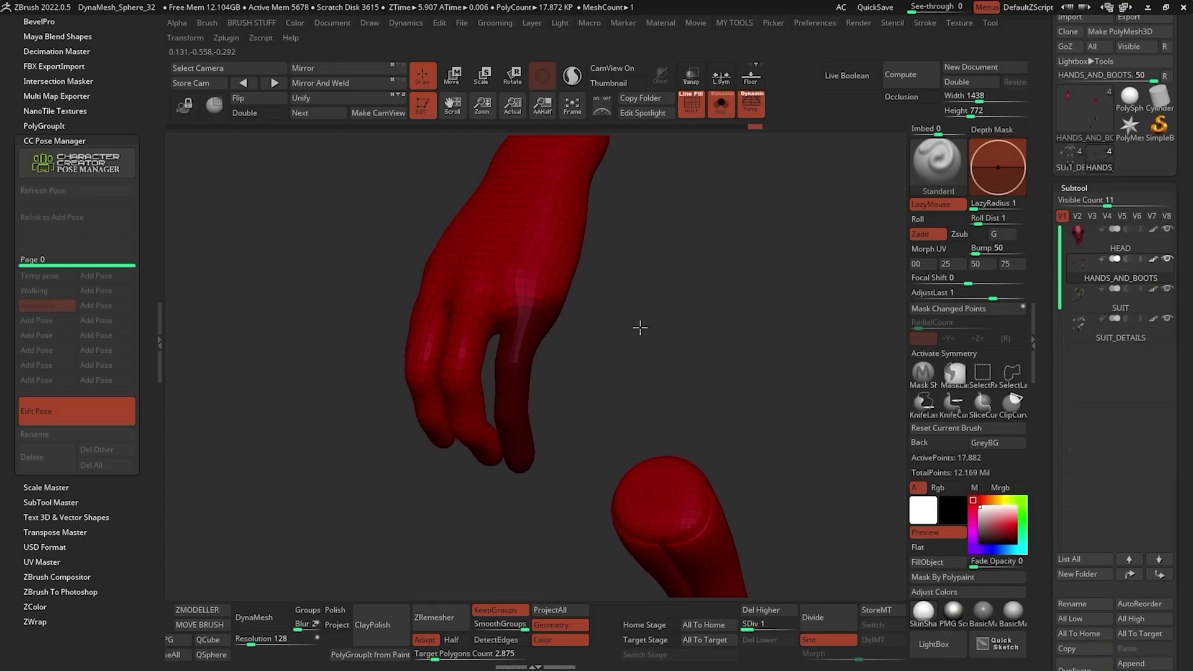
key(ctrl)
ctrl+click(633, 324)
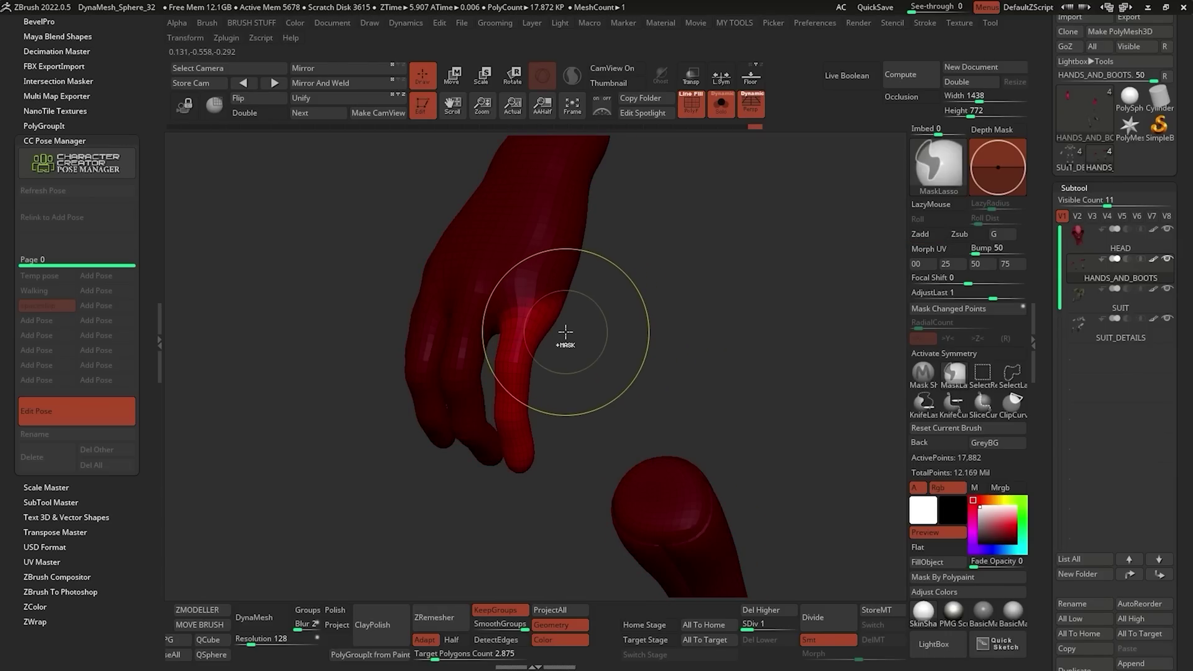
Refine the mask around the outer finger's knuckle with further lassos and invert it back onto the finger.
ctrl+drag(526, 229, 590, 273)
mouse_move(646, 295)
mouse_down()
mouse_move(655, 306)
mouse_move(580, 248)
mouse_move(479, 253)
mouse_move(487, 273)
mouse_up()
mouse_move(489, 292)
ctrl+mouse_down()
mouse_move(505, 318)
mouse_move(479, 310)
ctrl+mouse_up()
mouse_move(472, 298)
mouse_down()
mouse_move(621, 285)
mouse_move(585, 285)
mouse_move(605, 354)
mouse_up()
ctrl+click(585, 285)
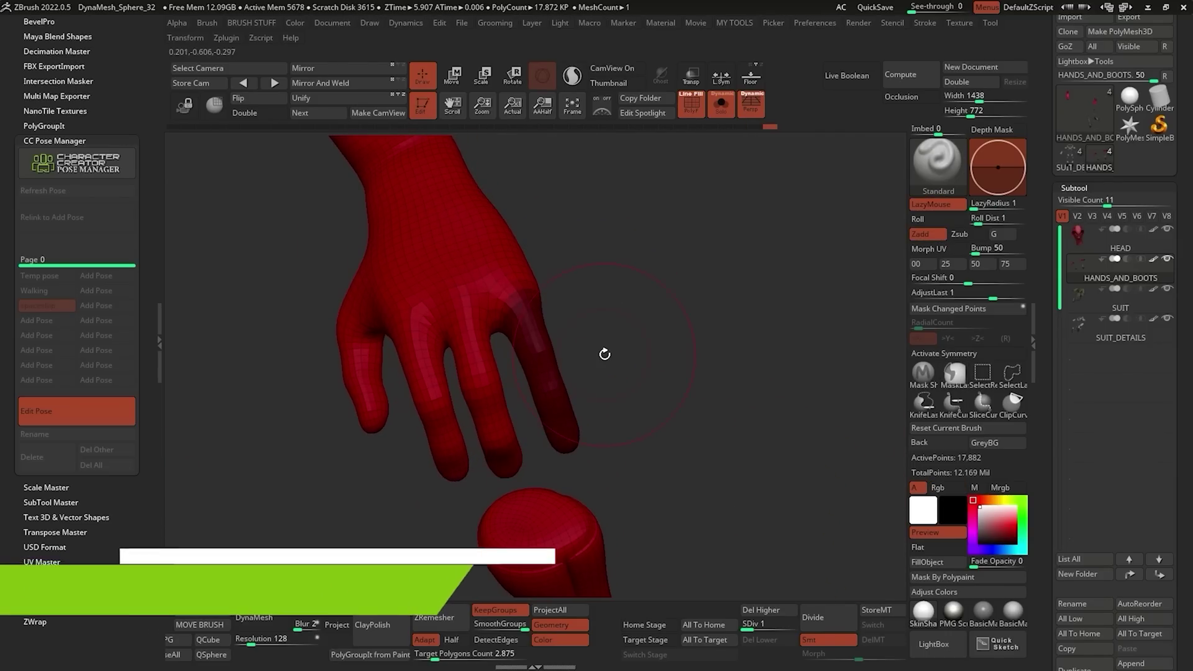
Blur the outer finger's mask, invert it to leave only that finger unmasked, and blur its edge again.
ctrl+click(536, 331)
ctrl+click(535, 330)
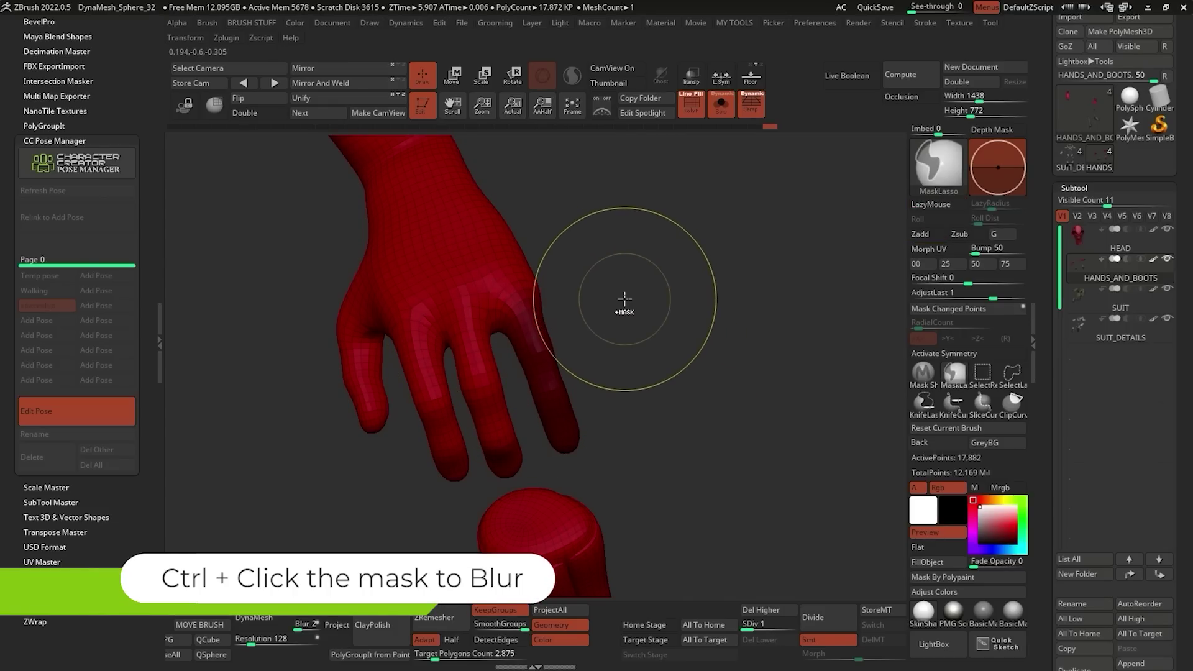
ctrl+click(683, 266)
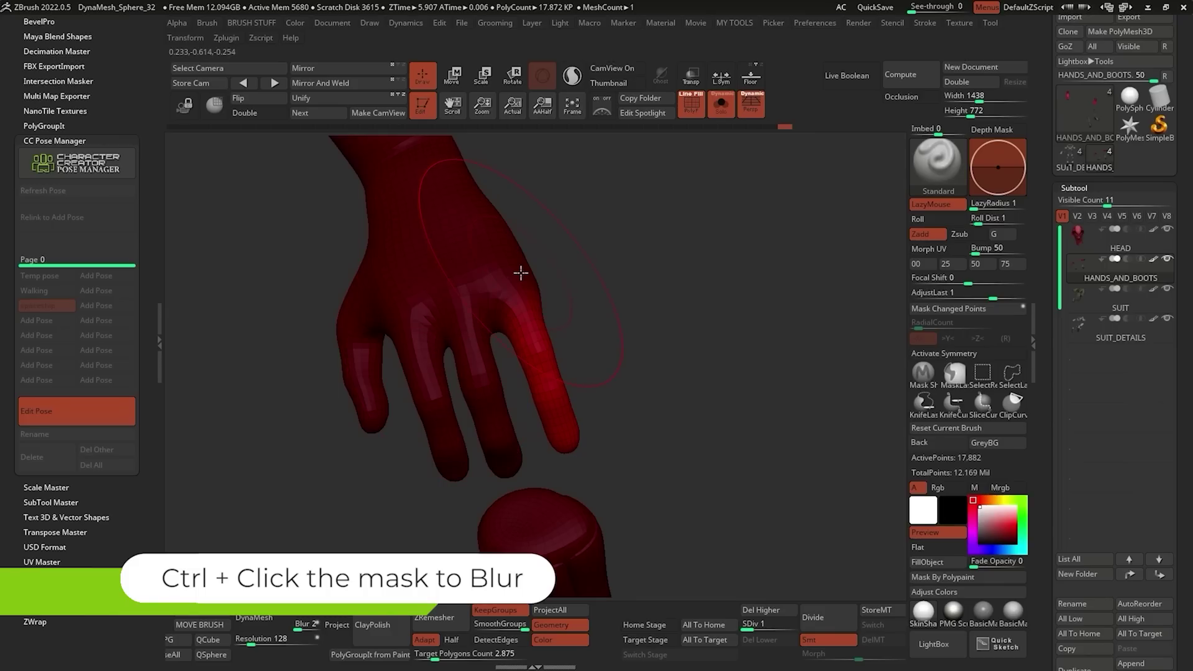
key(ctrl)
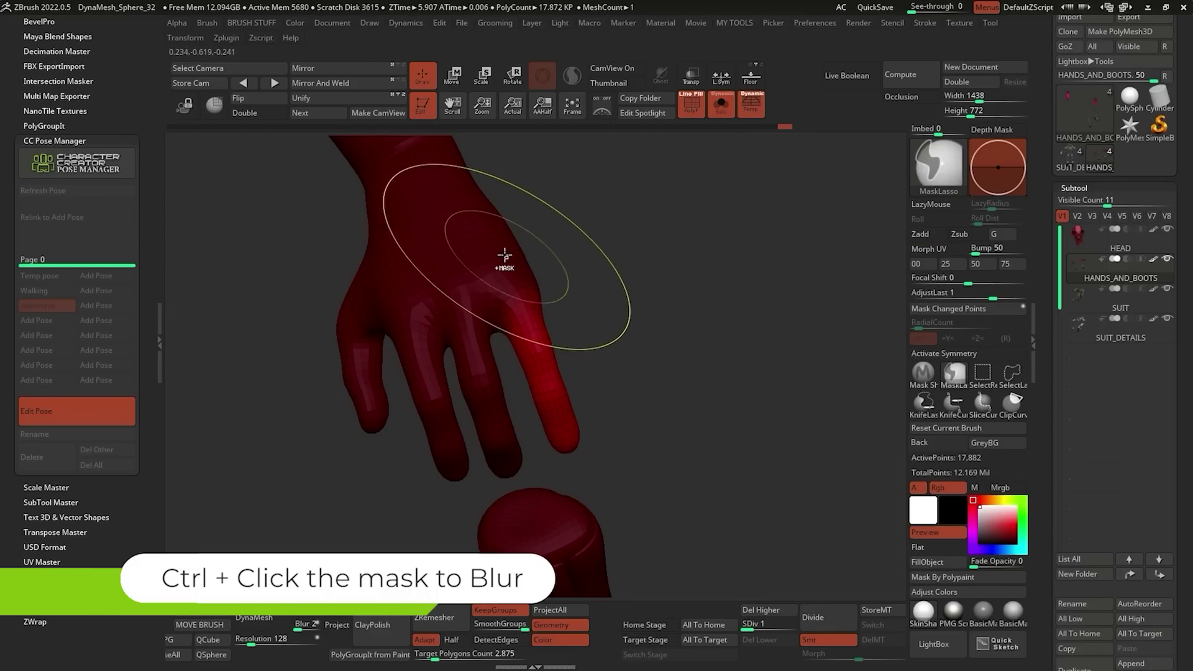
ctrl+click(477, 246)
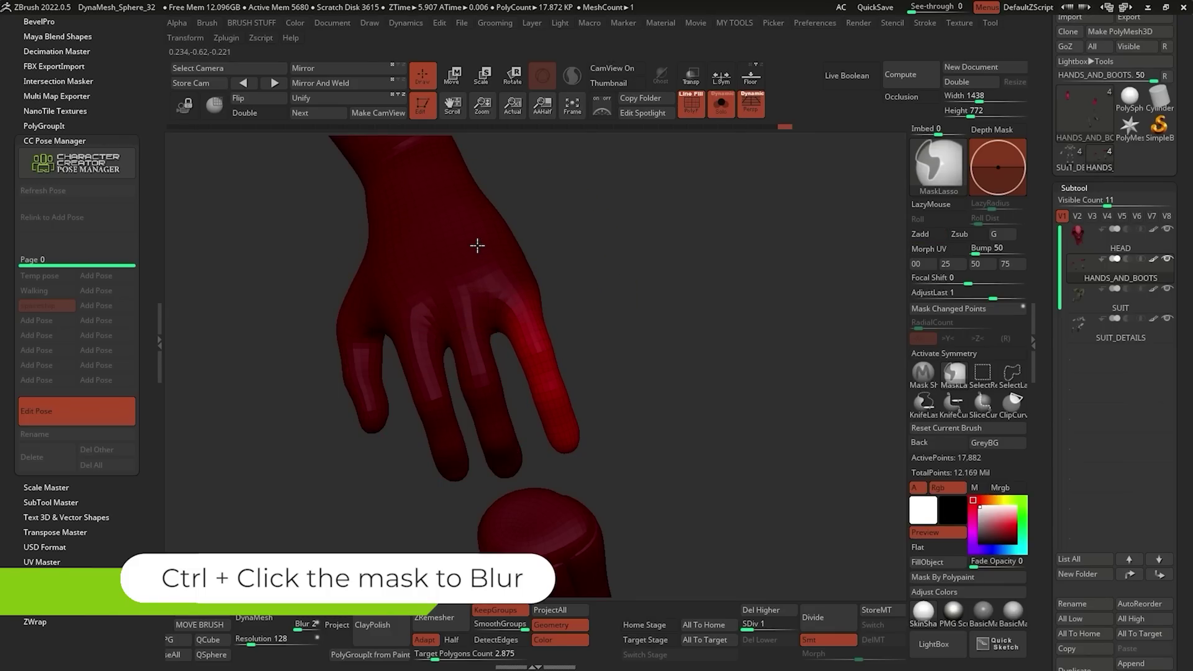
Turn off the polypaint colour and PolyFrame display on the HANDS_AND_BOOTS subtool so the finger's mask is readable.
mouse_move(518, 304)
right_down()
mouse_move(532, 313)
mouse_move(501, 333)
mouse_move(514, 270)
right_up()
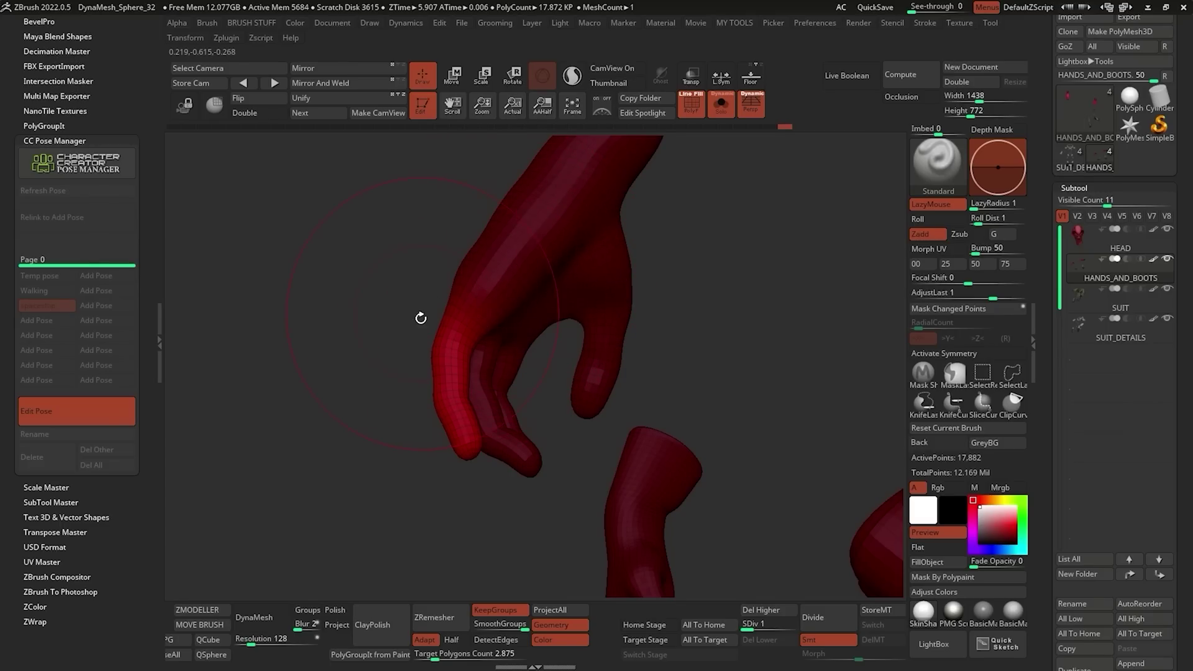
right_drag(717, 363, 739, 345)
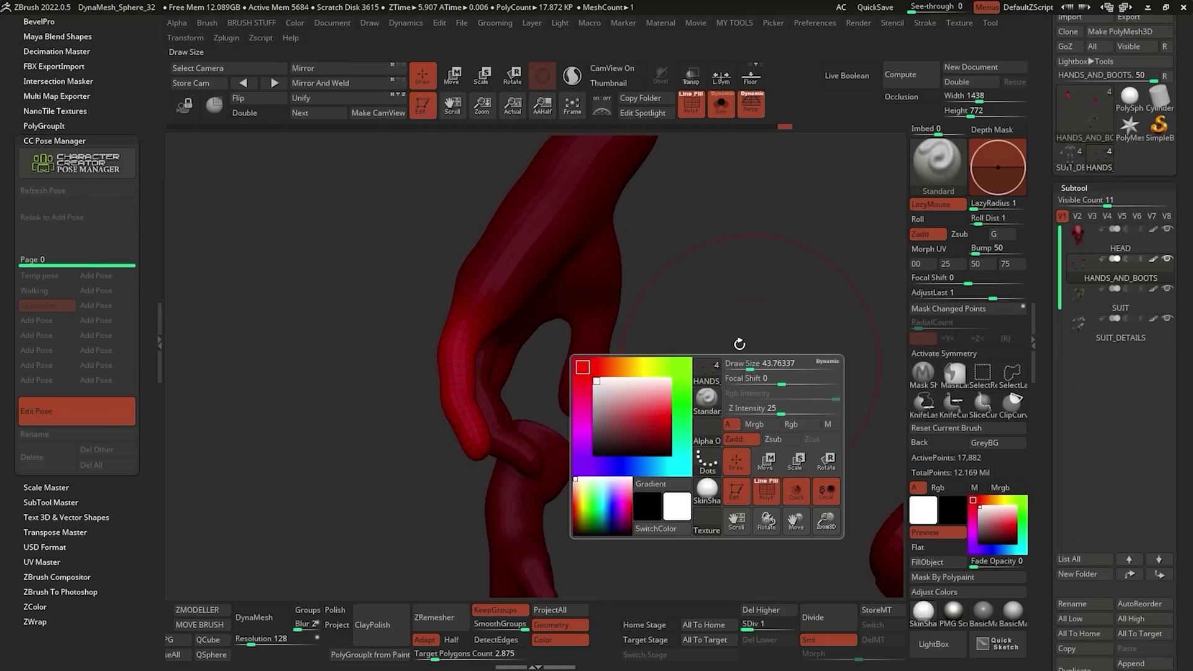
click(701, 103)
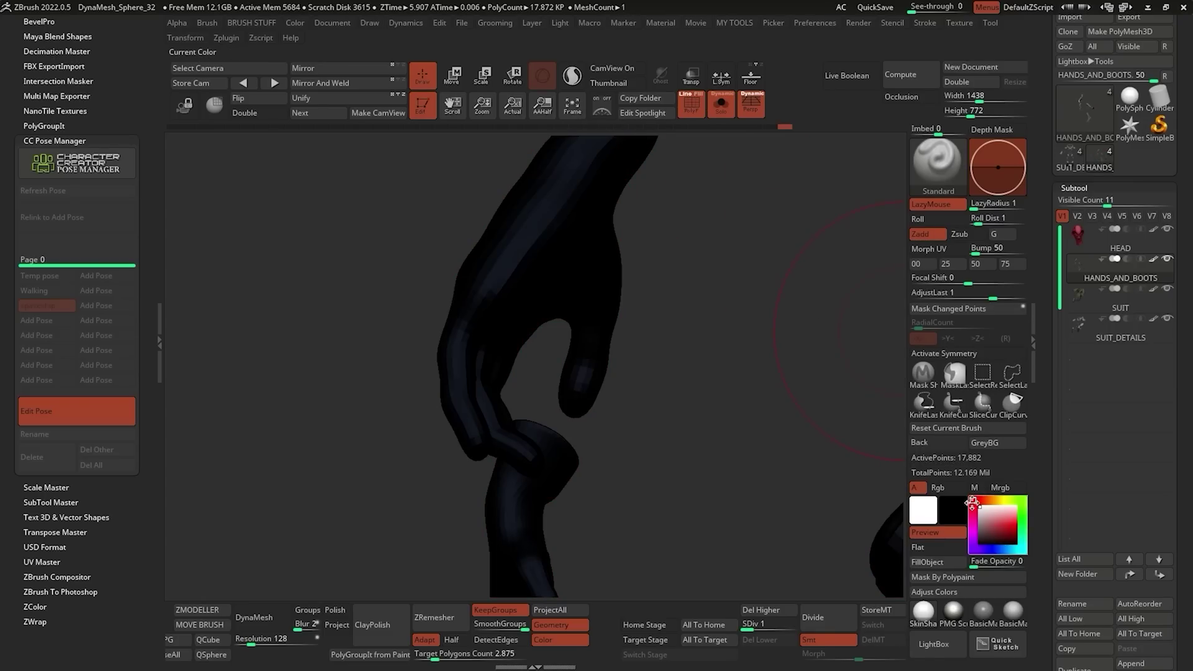
click(698, 94)
right_drag(727, 271, 746, 297)
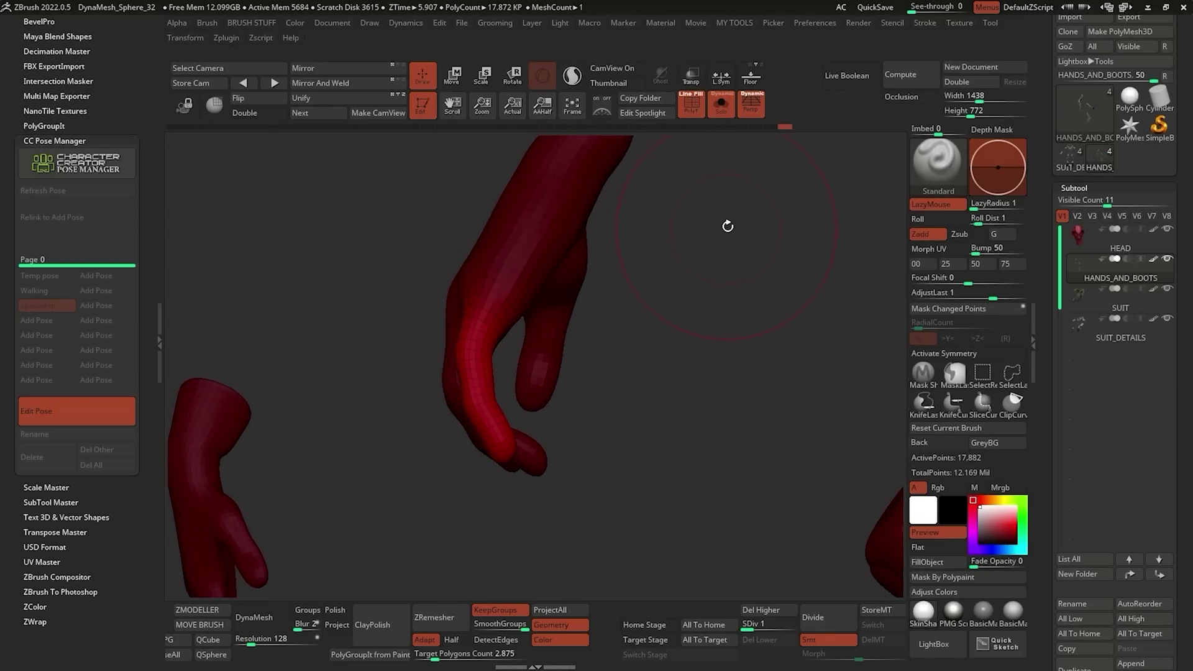
key(shift+f)
right_drag(679, 244, 652, 301)
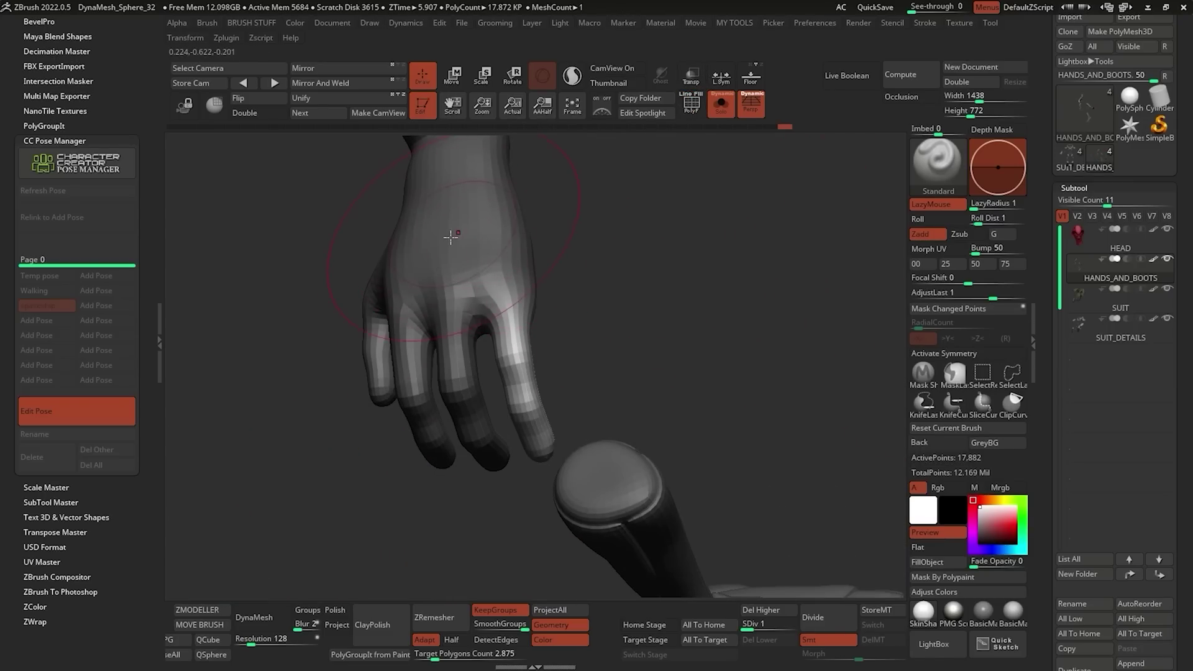
right_drag(451, 236, 444, 219)
right_drag(437, 298, 478, 320)
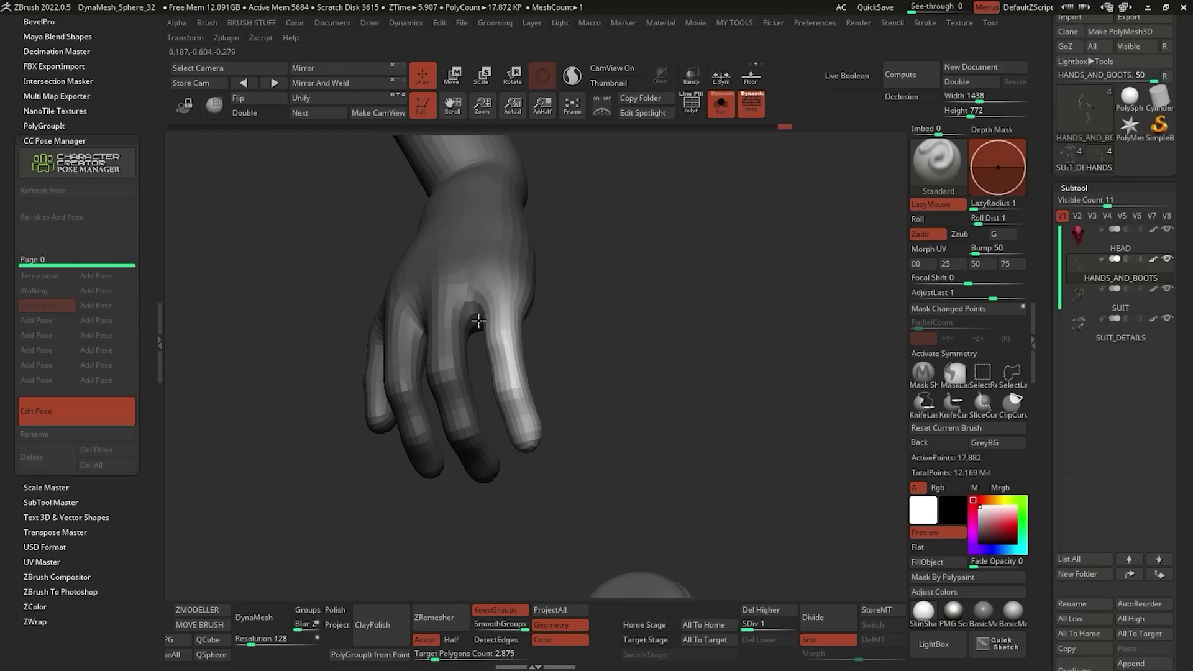
Activate the Move gizmo and place its pivot at the base knuckle of the unmasked outer finger.
key(w)
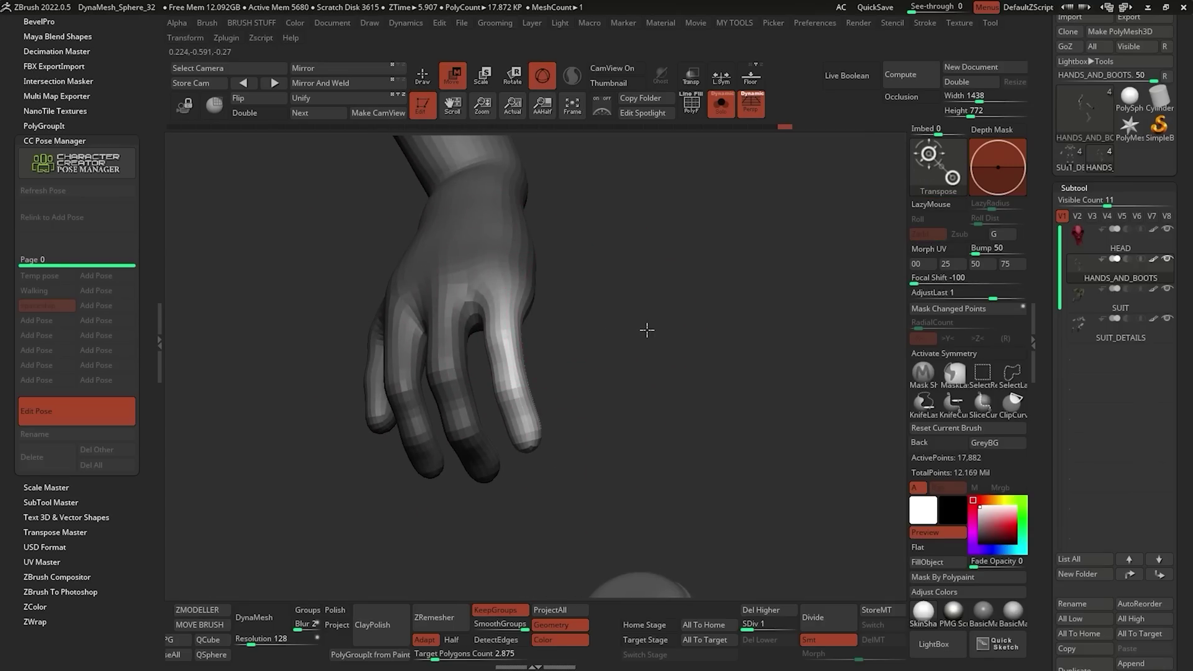
key(f)
click(623, 277)
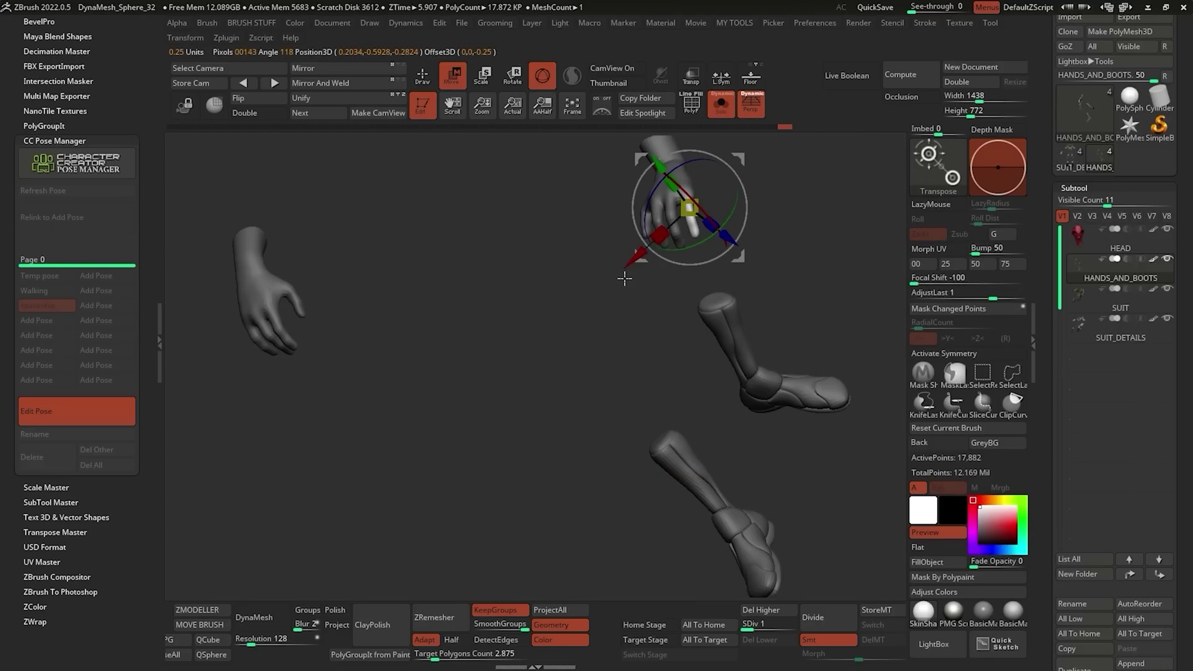
ctrl+right_drag(879, 211, 696, 306)
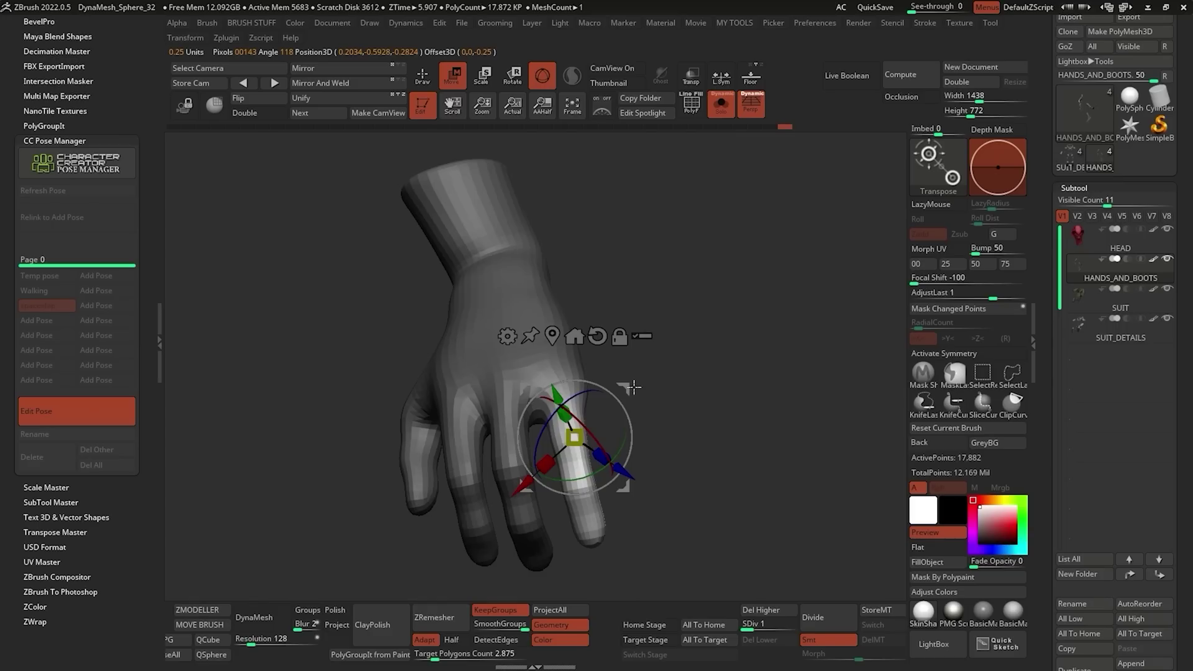
alt+drag(624, 388, 611, 353)
right_drag(640, 351, 700, 359)
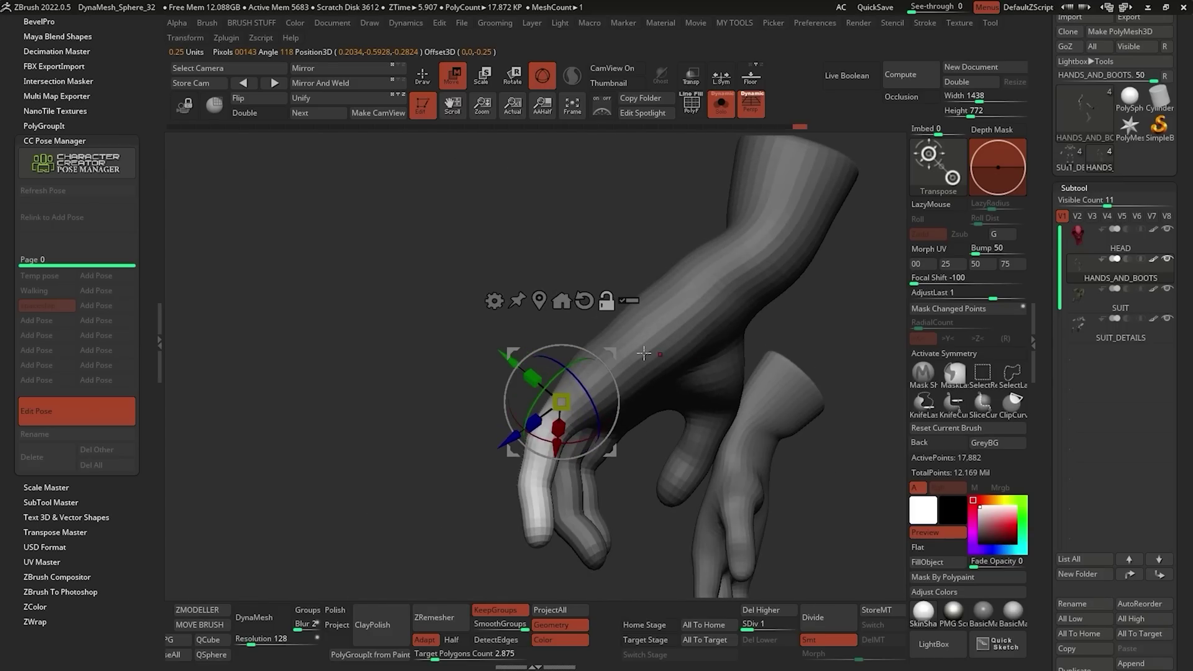
alt+drag(608, 369, 630, 375)
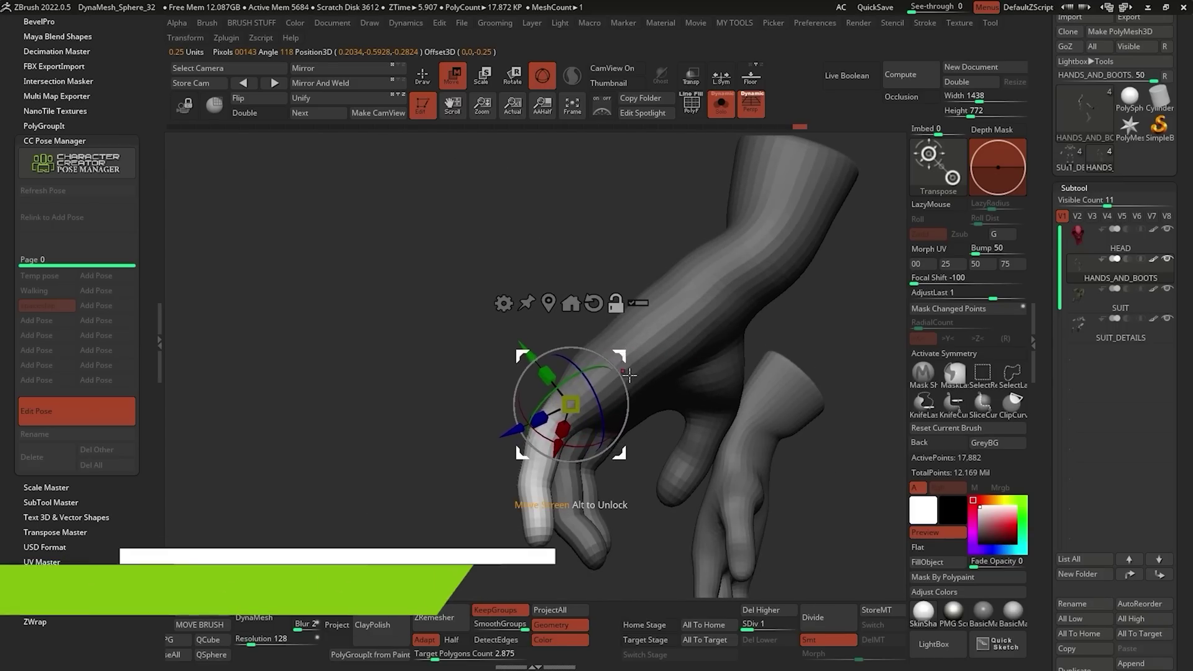
alt+right_drag(656, 368, 663, 344)
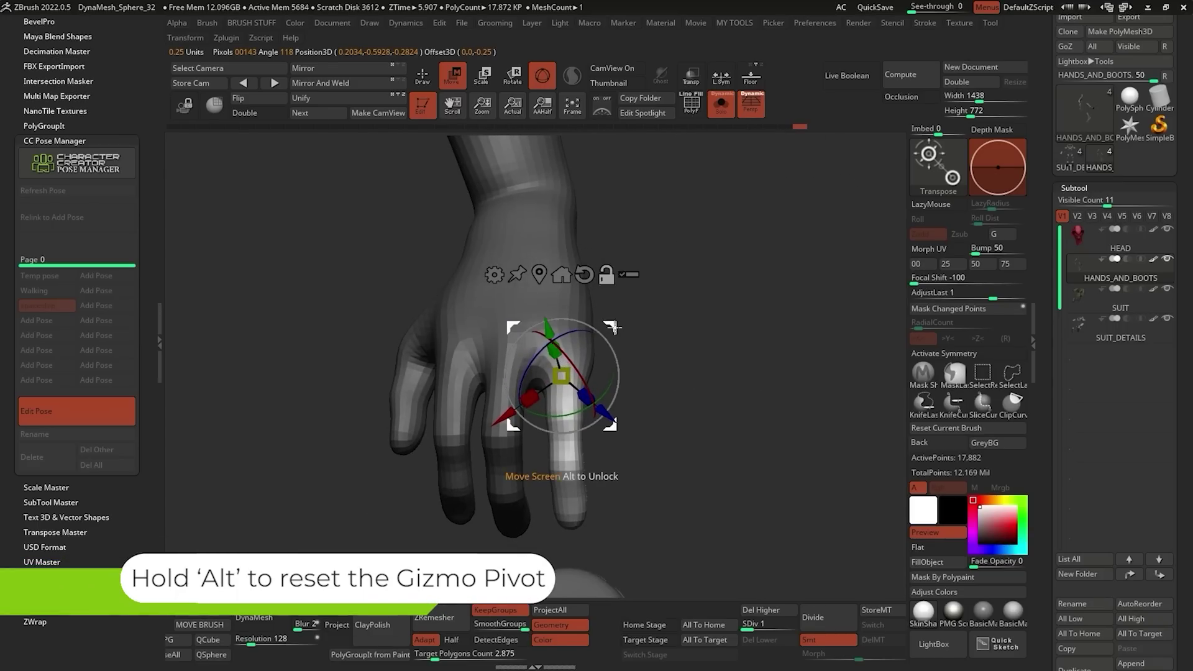
alt+drag(613, 327, 613, 321)
Fine-tune the gizmo pivot on the knuckle and rotate the outer finger to adjust its bend.
right_click(646, 320)
right_drag(671, 283, 661, 370)
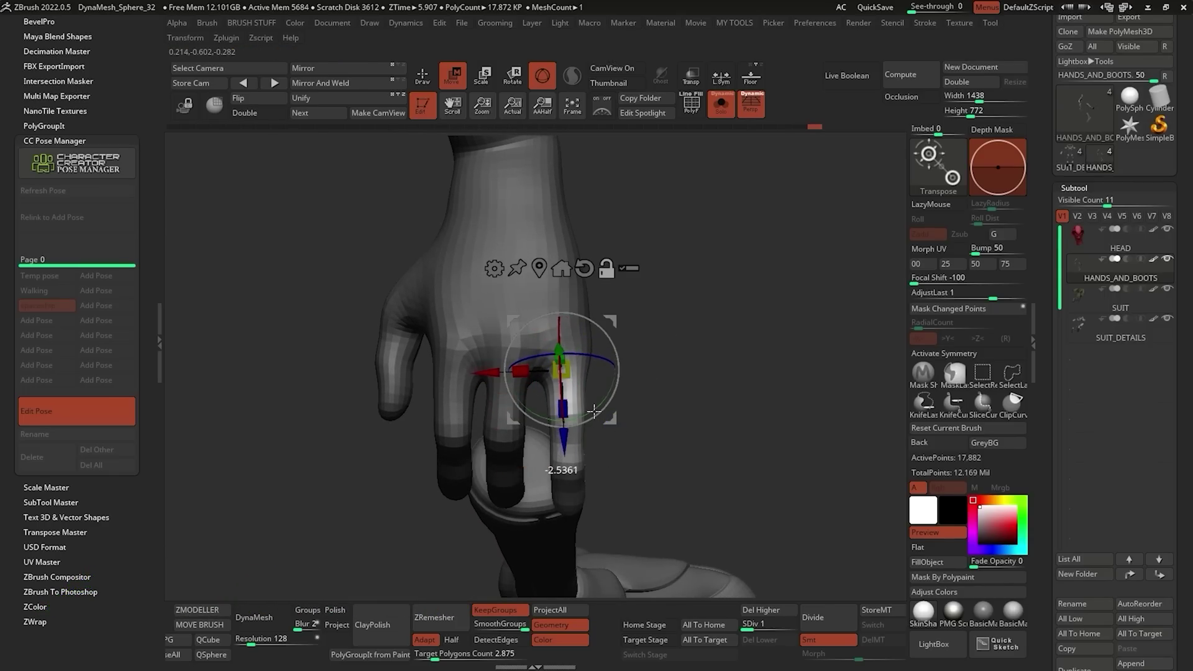
alt+drag(614, 323, 617, 318)
right_drag(663, 341, 620, 348)
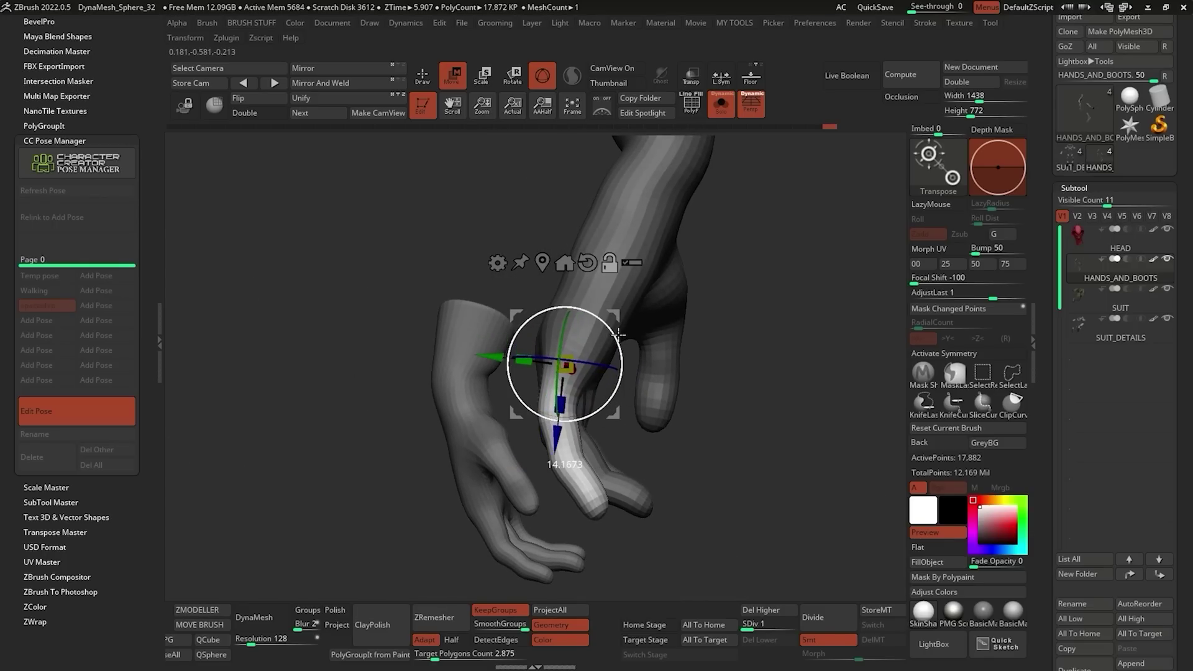
drag(619, 335, 597, 363)
right_drag(598, 361, 666, 341)
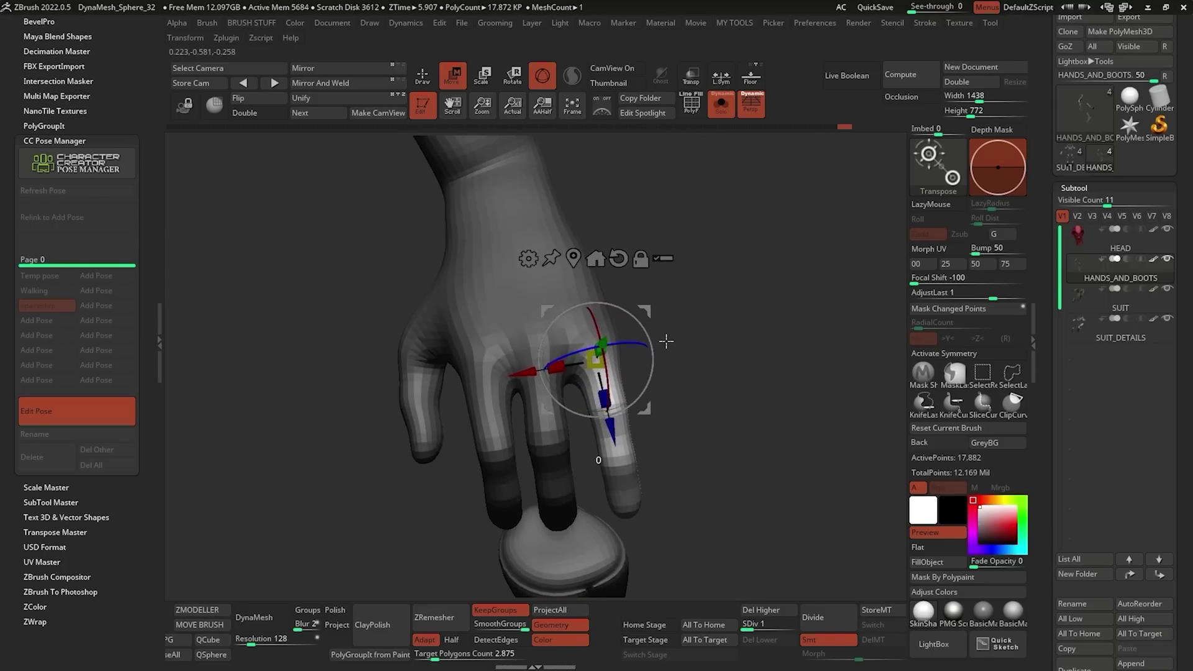
Turn off Solo and rotate the outer finger about 5° around Z and slightly around X beside the knee armour.
key(shift+s)
right_drag(767, 388, 762, 325)
alt+right_drag(704, 472, 658, 363)
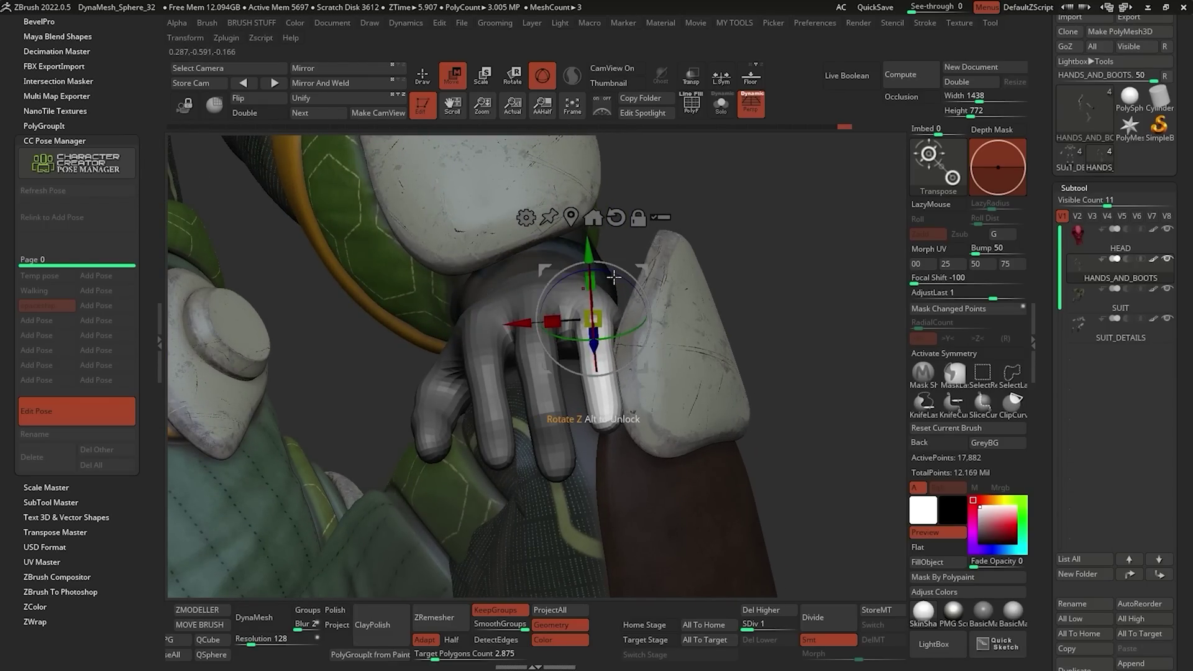
drag(614, 277, 616, 290)
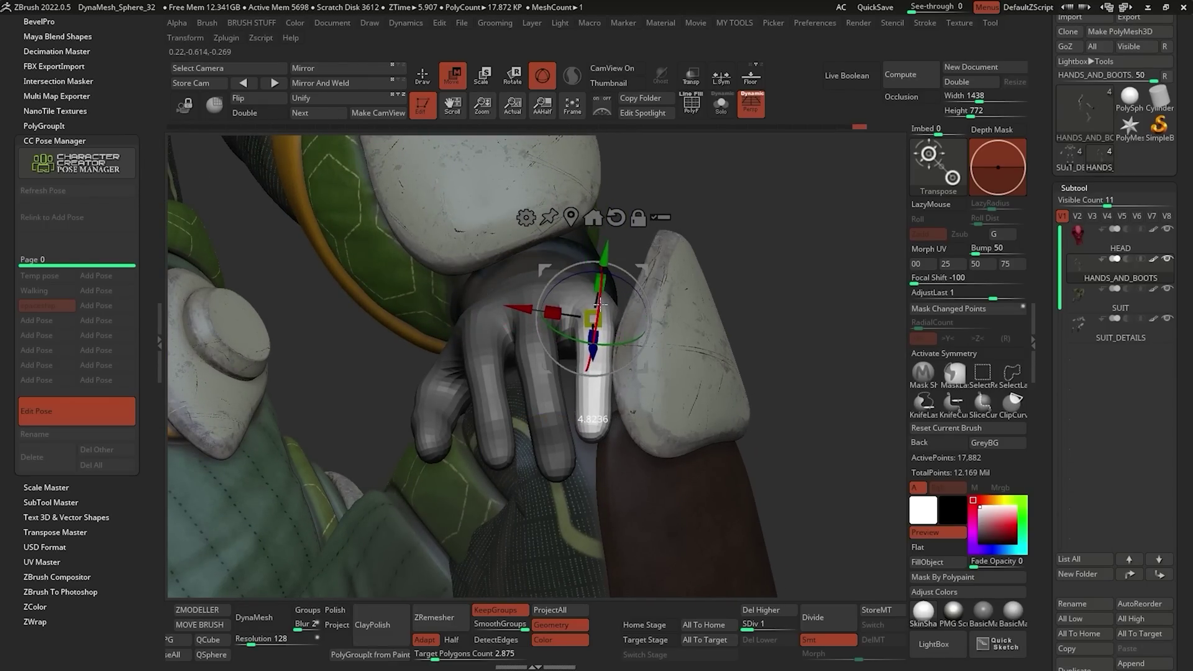
right_drag(621, 325, 636, 392)
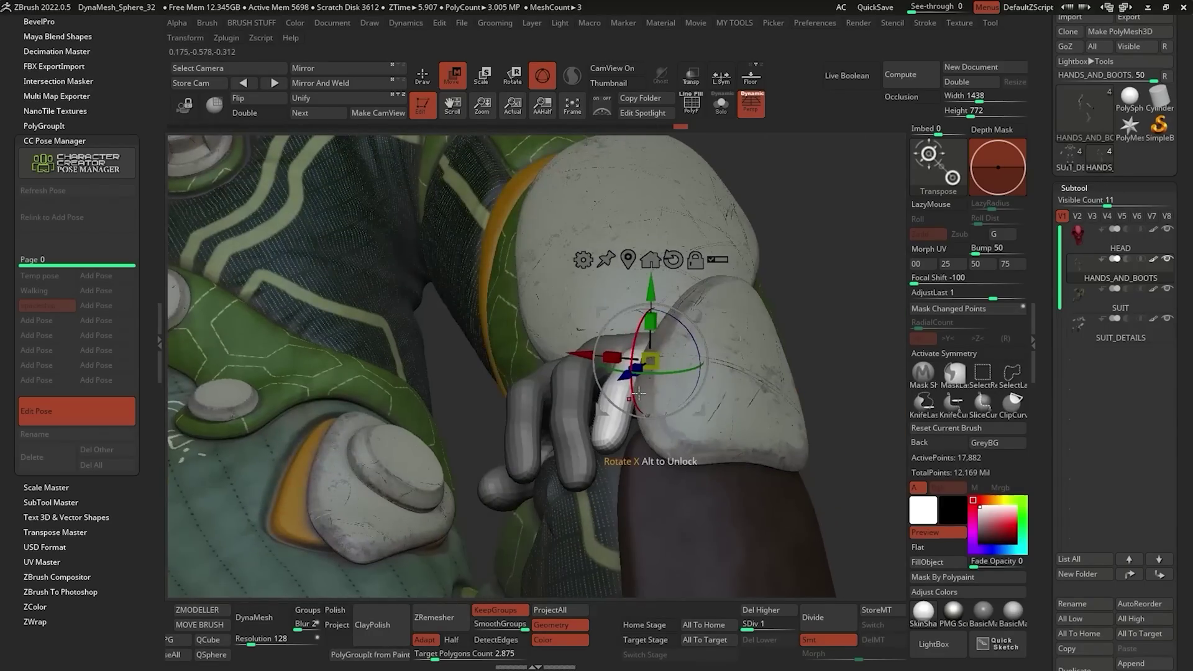
drag(637, 393, 638, 398)
mouse_move(639, 402)
right_down()
mouse_move(607, 369)
mouse_move(658, 366)
right_up()
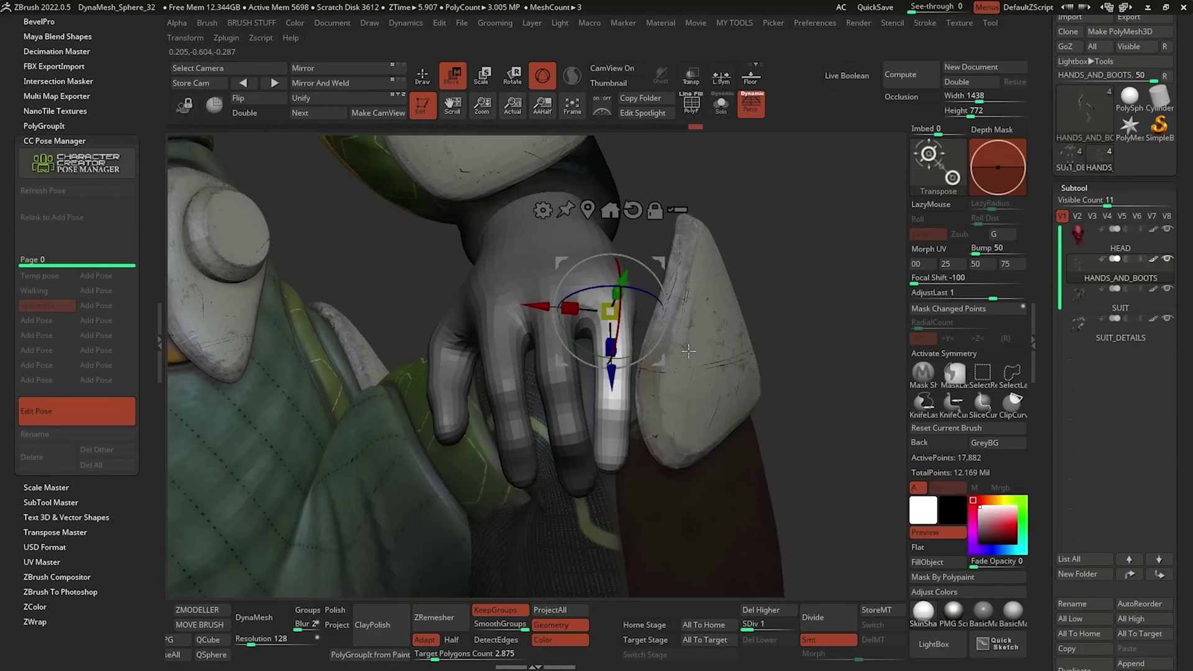
Return to Draw mode and clear the mask from the hands and boots.
key(q)
mouse_move(779, 348)
ctrl+right_down()
mouse_move(777, 308)
mouse_move(720, 219)
ctrl+right_up()
ctrl+drag(721, 219, 739, 284)
right_drag(748, 319, 653, 388)
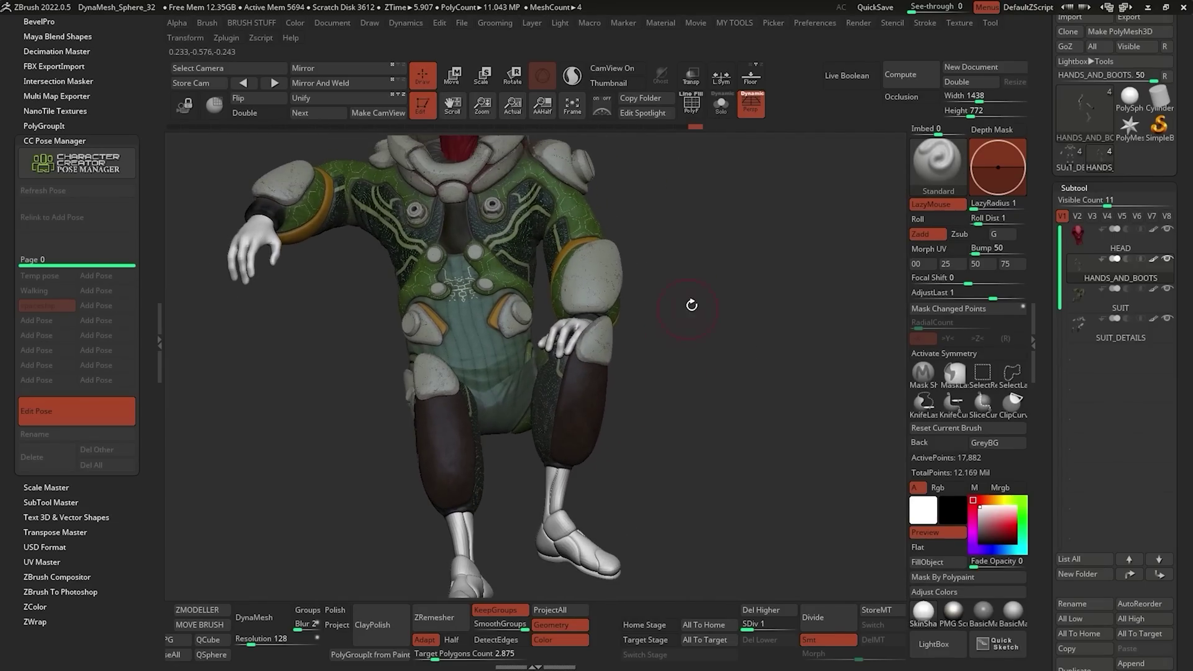
Restore the polypaint colour on HANDS_AND_BOOTS and raise the subtool to subdivision level 4.
key(2)
click(665, 534)
key(d)
key(d)
key(d)
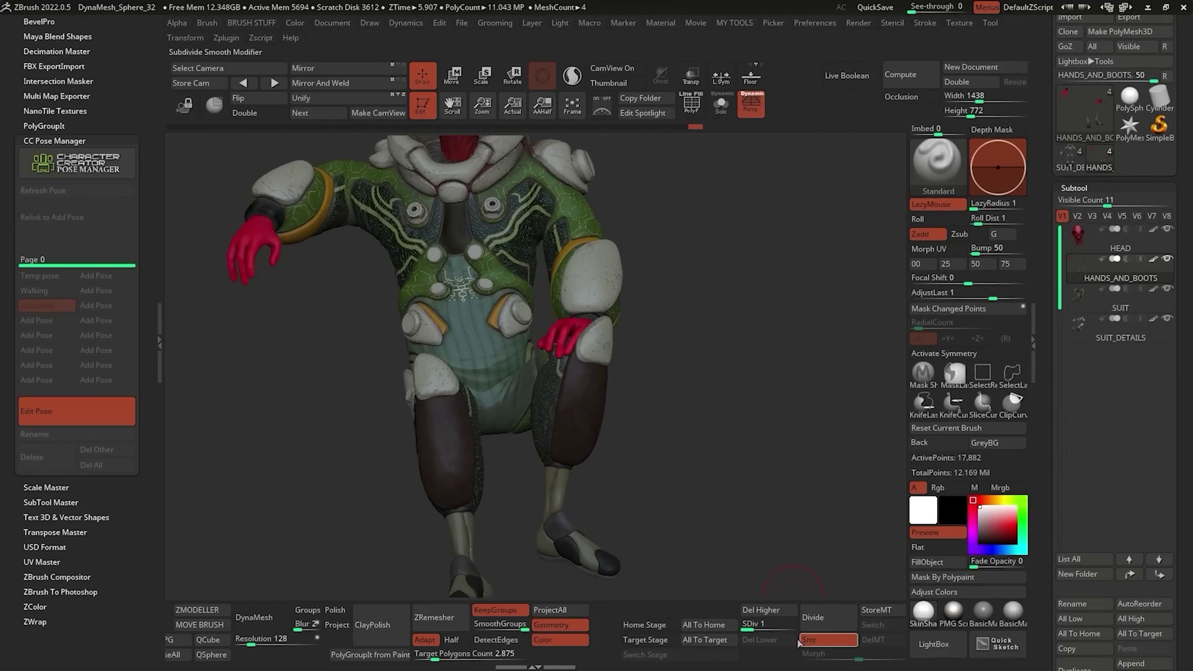
right_drag(683, 367, 724, 274)
alt+right_drag(708, 217, 724, 319)
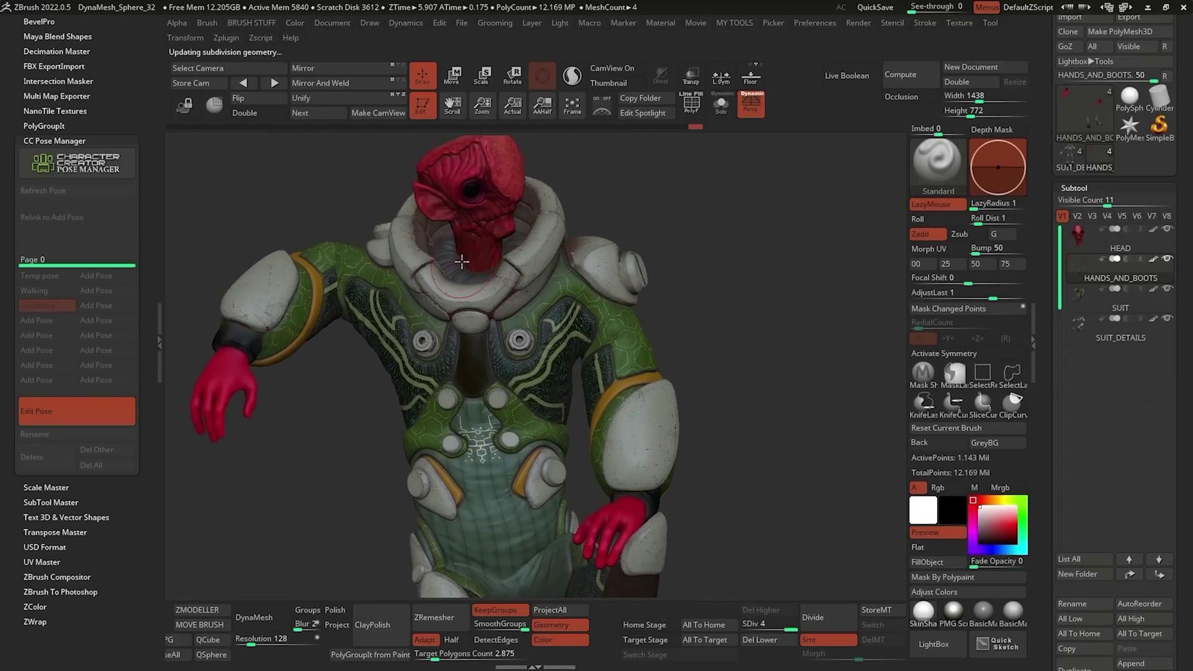
Select the HEAD subtool with X symmetry on and isolate it with Solo.
ctrl+right_drag(460, 261, 471, 357)
mouse_move(677, 209)
alt+right_down()
mouse_move(577, 329)
mouse_move(585, 324)
mouse_move(563, 395)
mouse_move(570, 378)
alt+right_up()
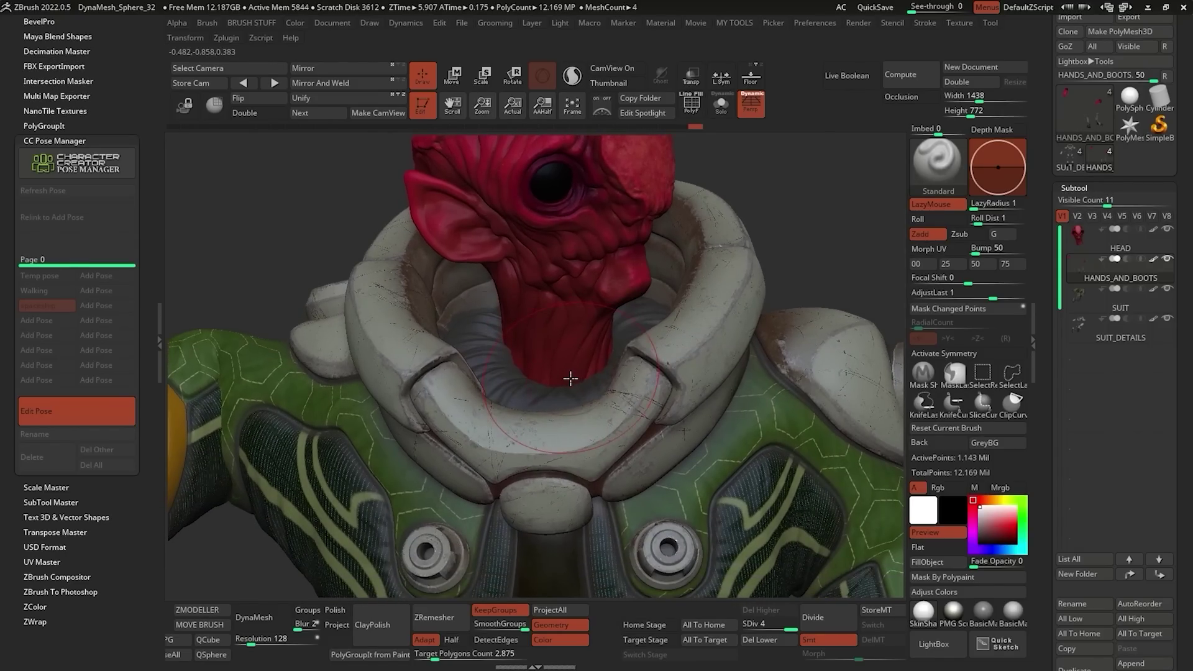
alt+click(553, 332)
key(x)
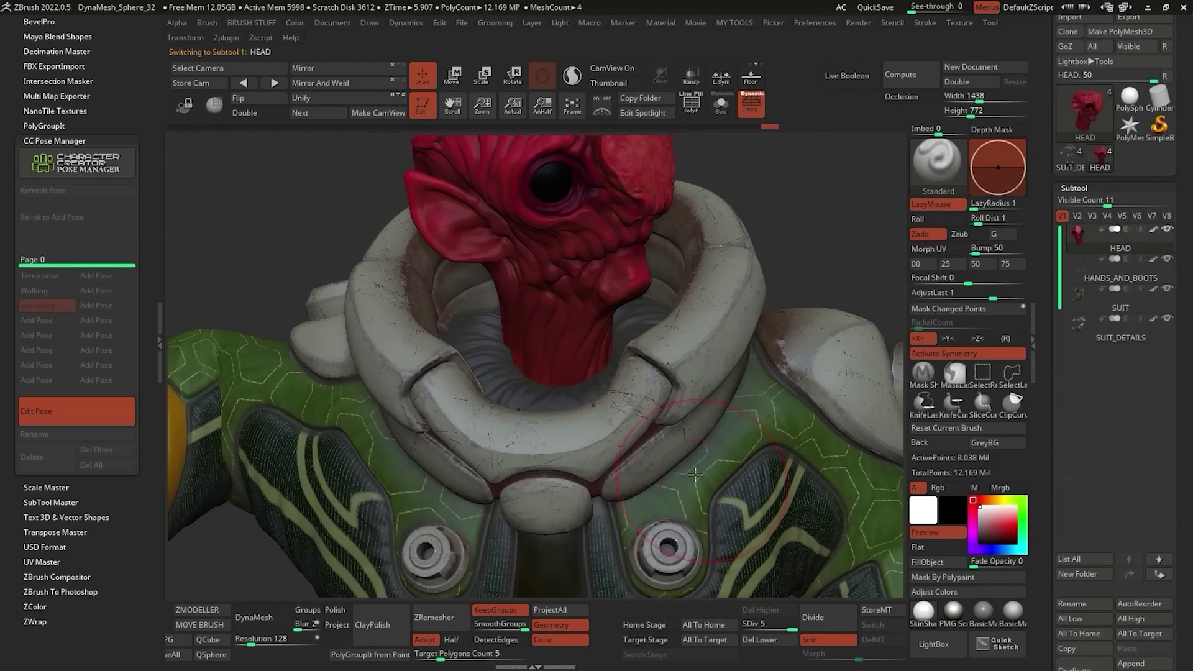
key(shift+alt+s)
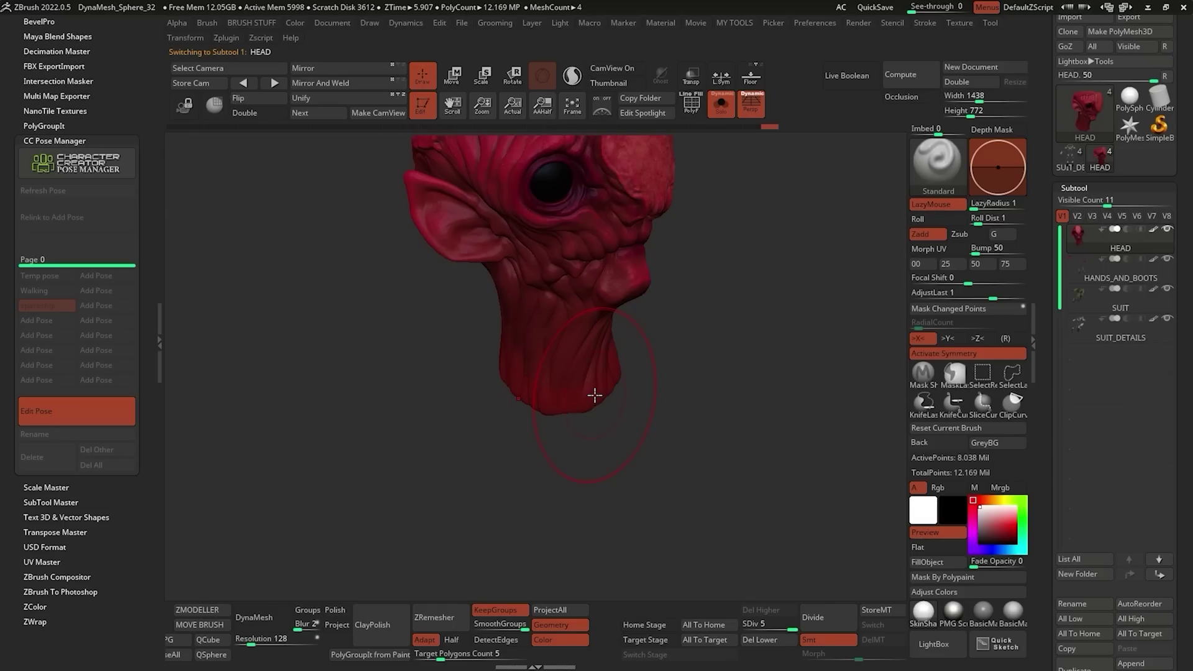
Choose the Move brush and lower the HEAD subtool to subdivision level 1.
click(936, 163)
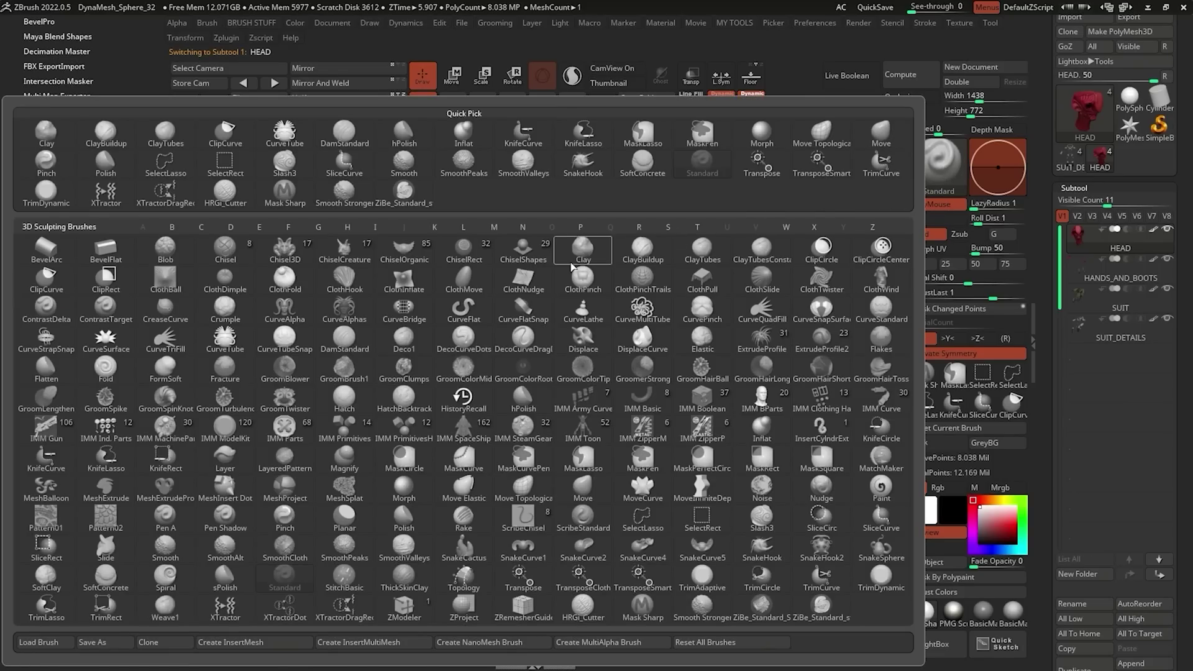
key(m)
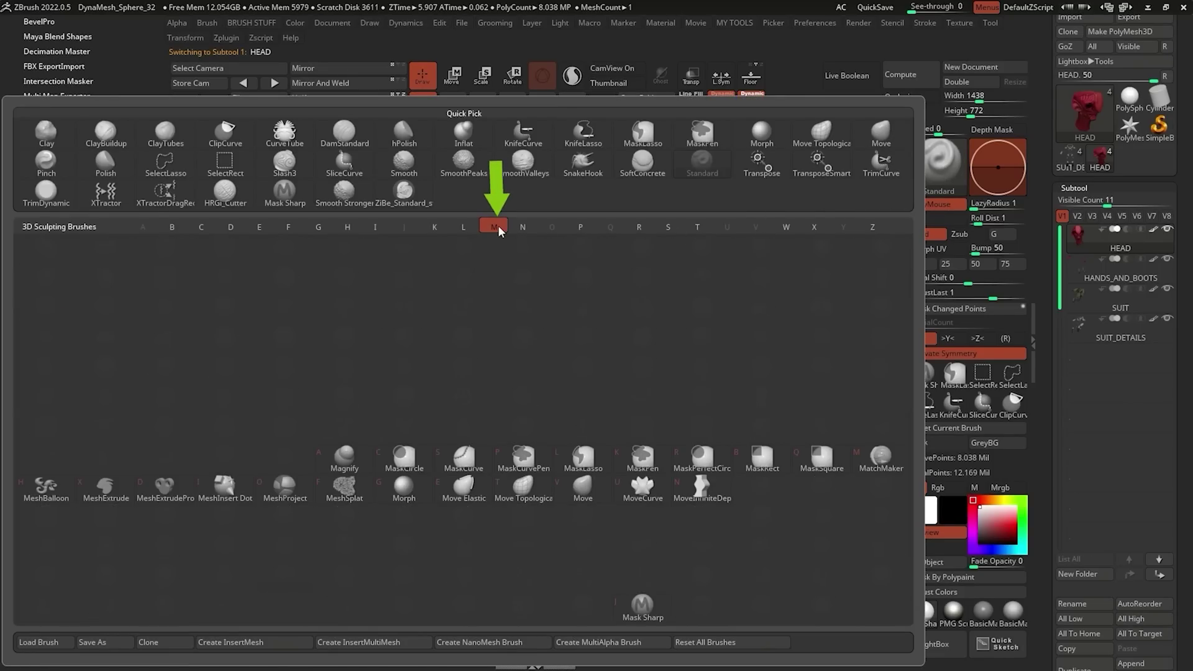
click(584, 492)
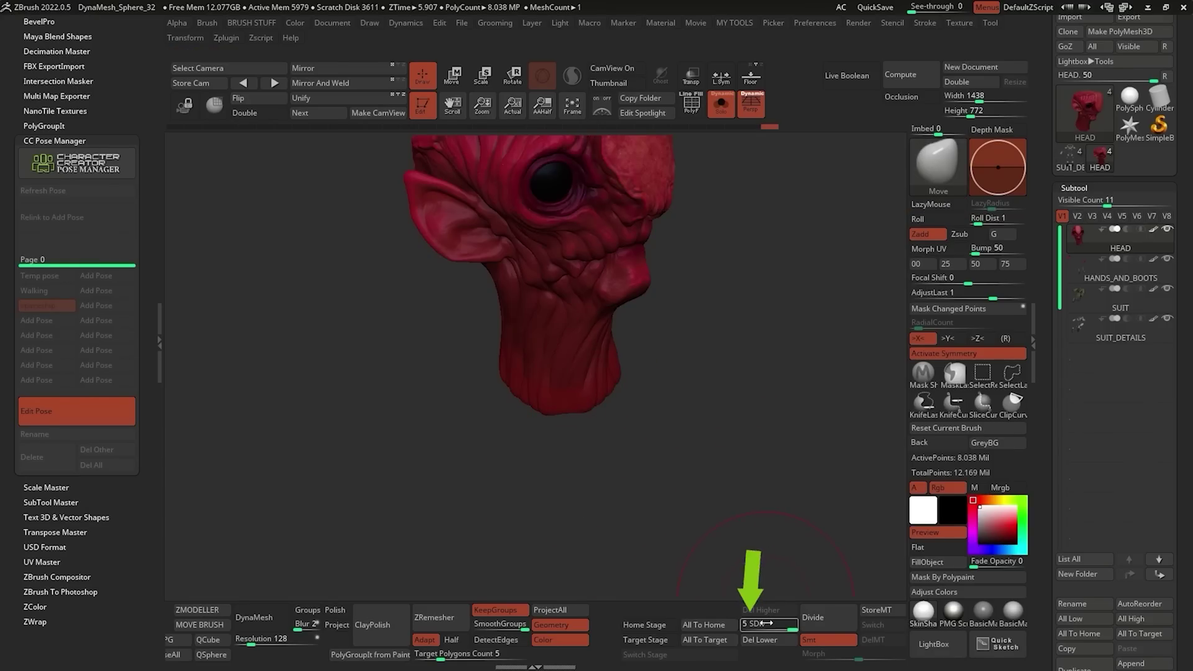
click(745, 624)
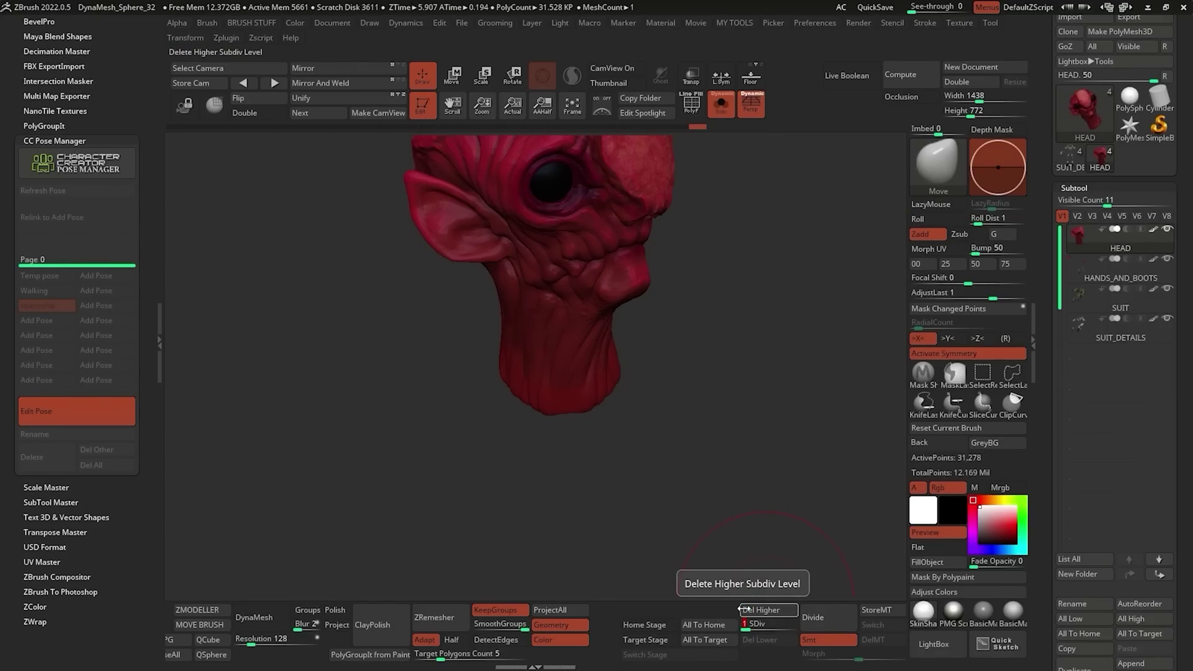
mouse_move(734, 341)
mouse_down()
mouse_move(684, 371)
mouse_move(734, 354)
mouse_up()
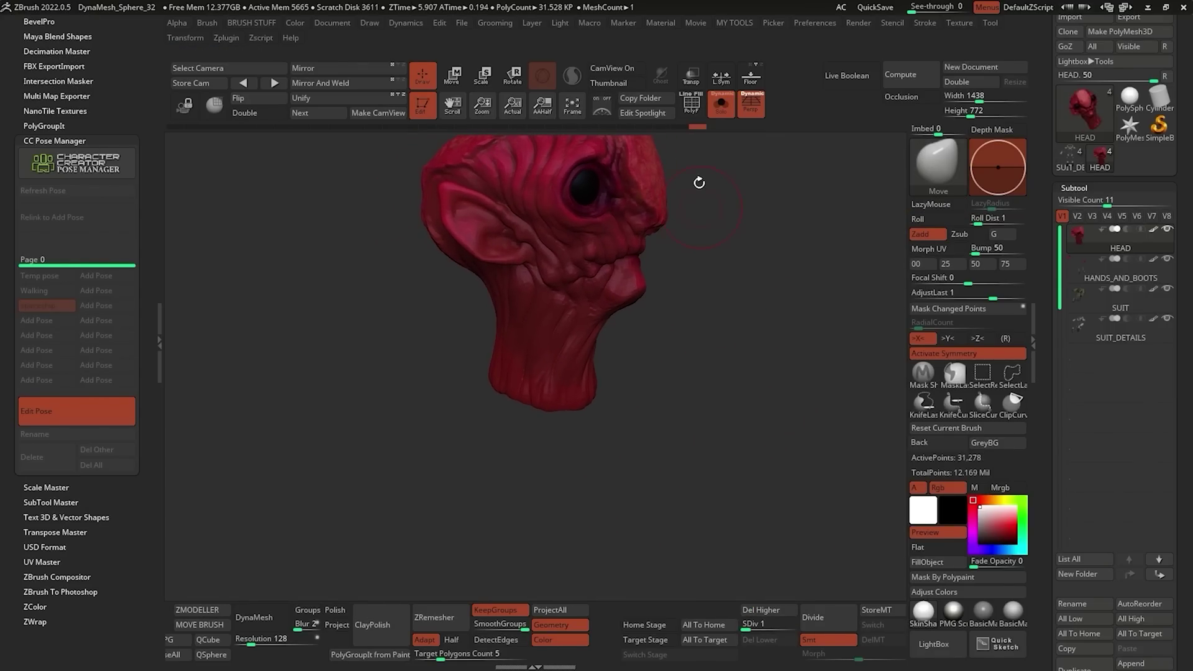
Show the PolyFrame wireframe on the head and turn off X symmetry.
click(691, 105)
ctrl+right_drag(613, 306, 569, 371)
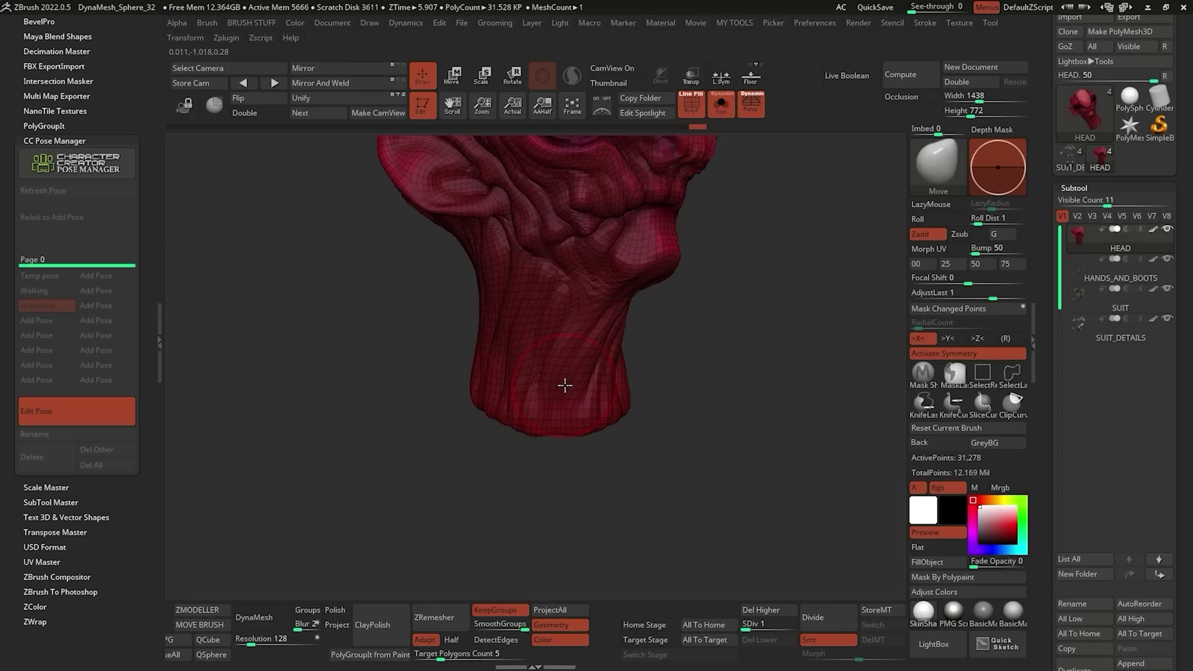
key(x)
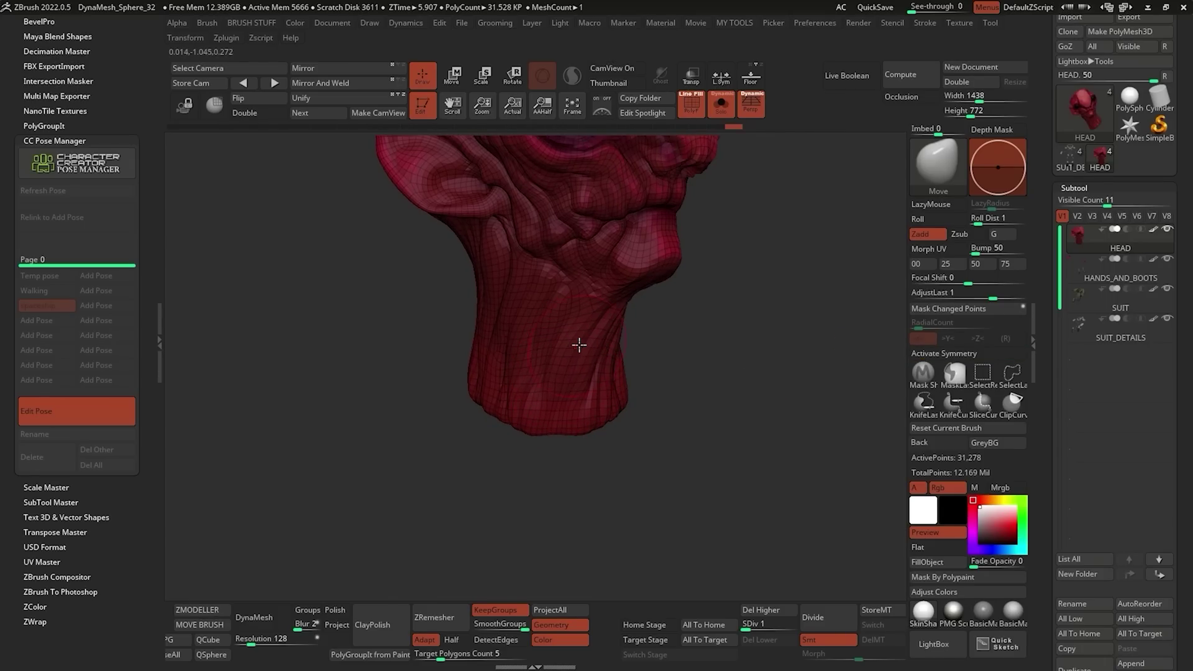
Pull the neck surface of the head with the Move brush to correct its shape from several angles.
mouse_move(637, 338)
mouse_down()
mouse_move(655, 336)
mouse_move(617, 364)
mouse_move(554, 349)
mouse_up()
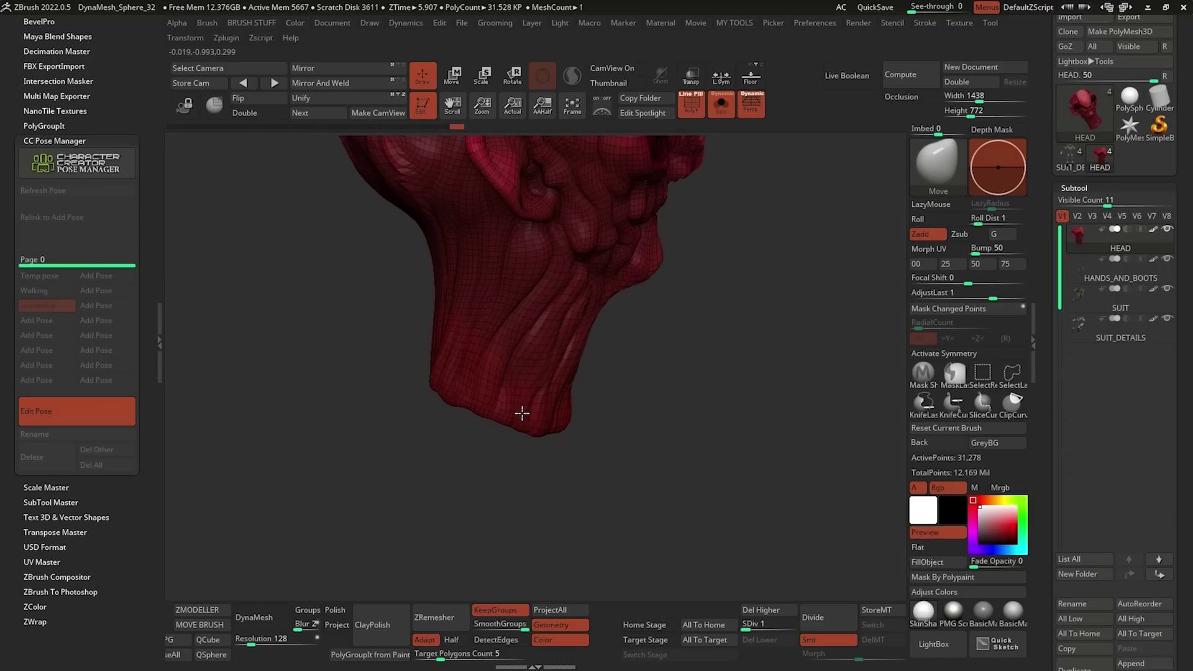
drag(623, 362, 572, 371)
right_drag(579, 346, 677, 347)
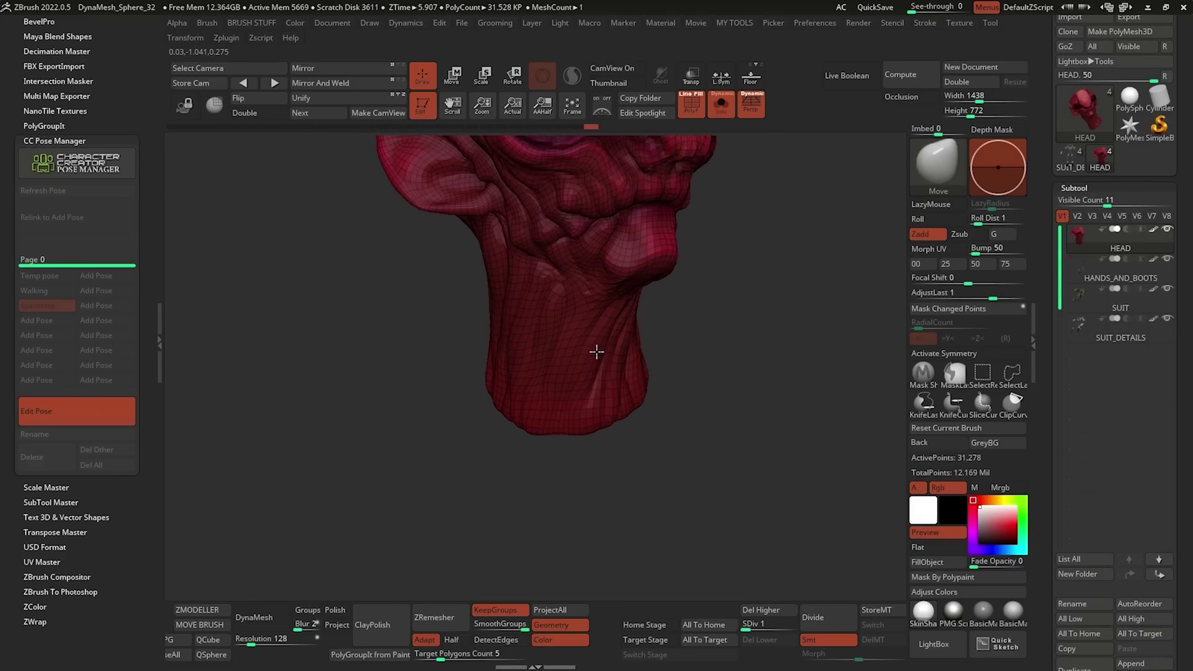
right_drag(569, 407, 665, 336)
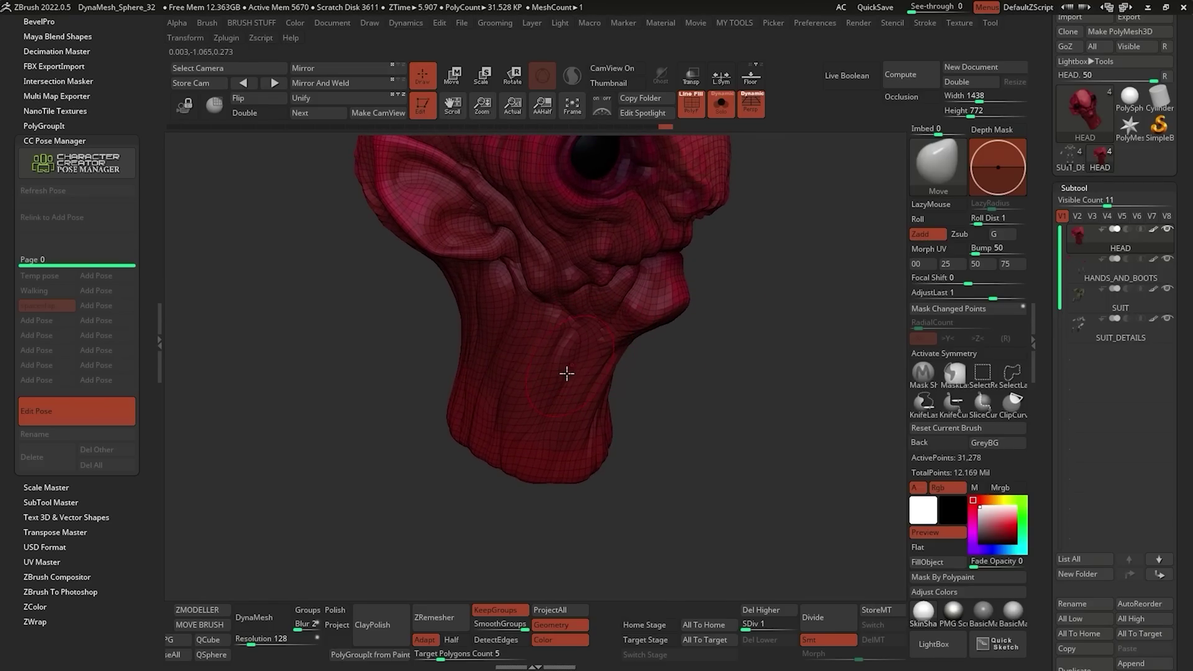
right_drag(531, 448, 509, 439)
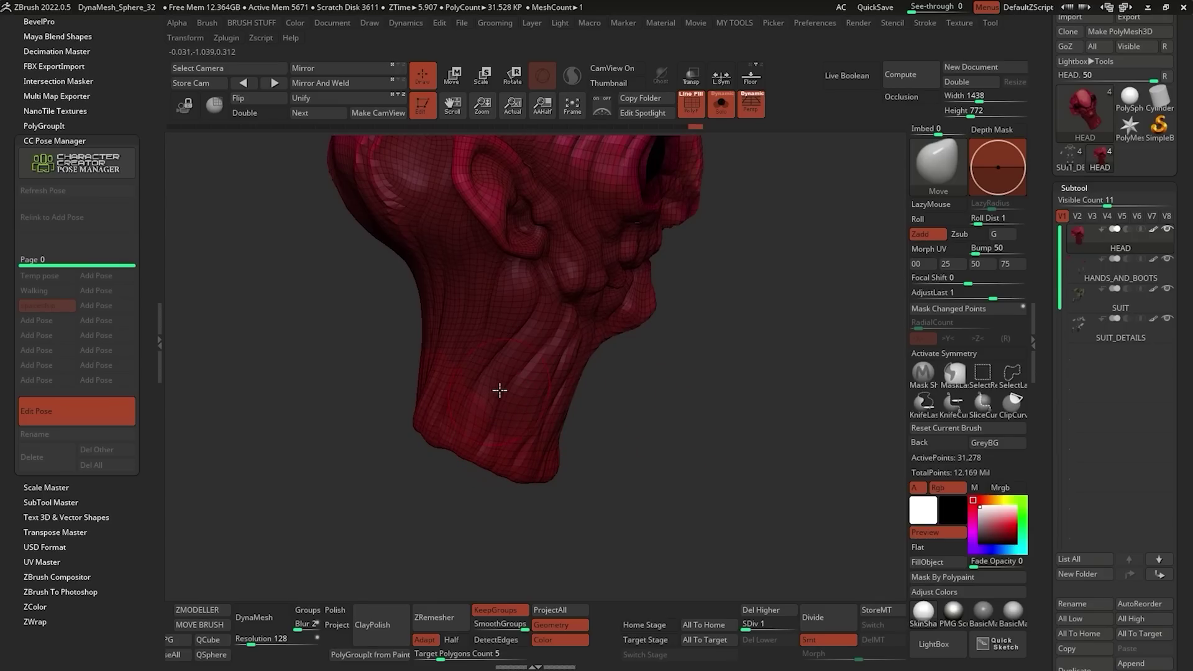
mouse_move(499, 390)
right_down()
mouse_move(633, 397)
mouse_move(506, 390)
right_up()
right_drag(655, 361, 724, 360)
Raise the HEAD subtool to subdivision level 5, hide the PolyFrame wireframe and show all subtools again.
drag(761, 624, 795, 624)
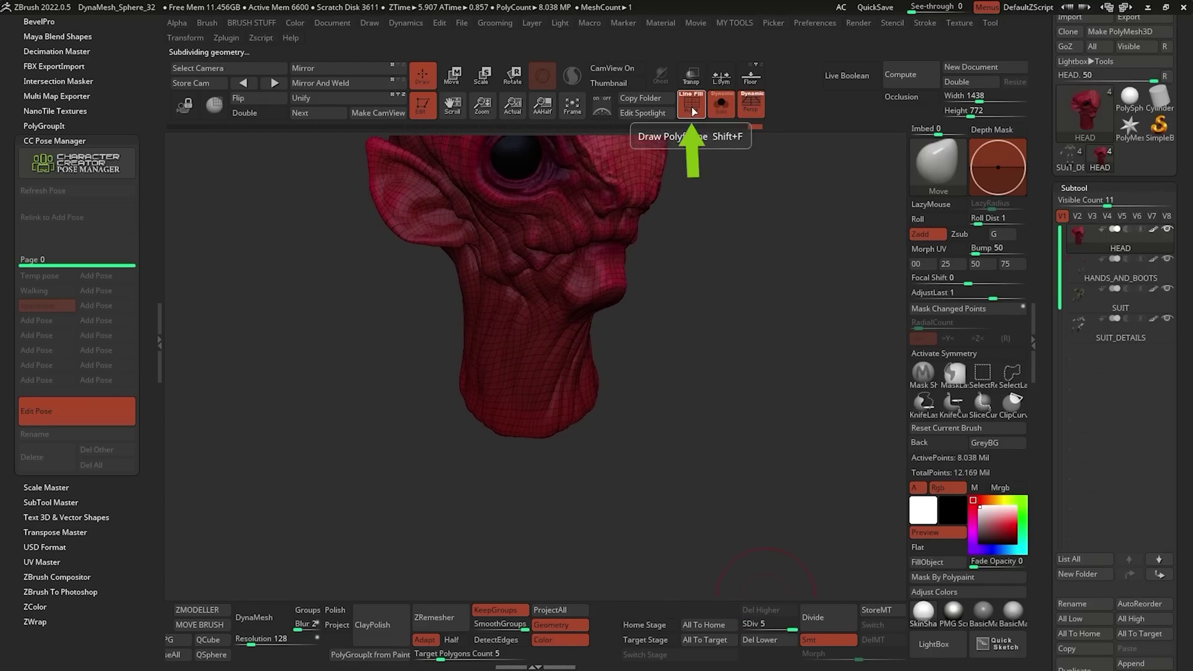
key(shift+f)
right_drag(716, 346, 671, 356)
key(shift+s)
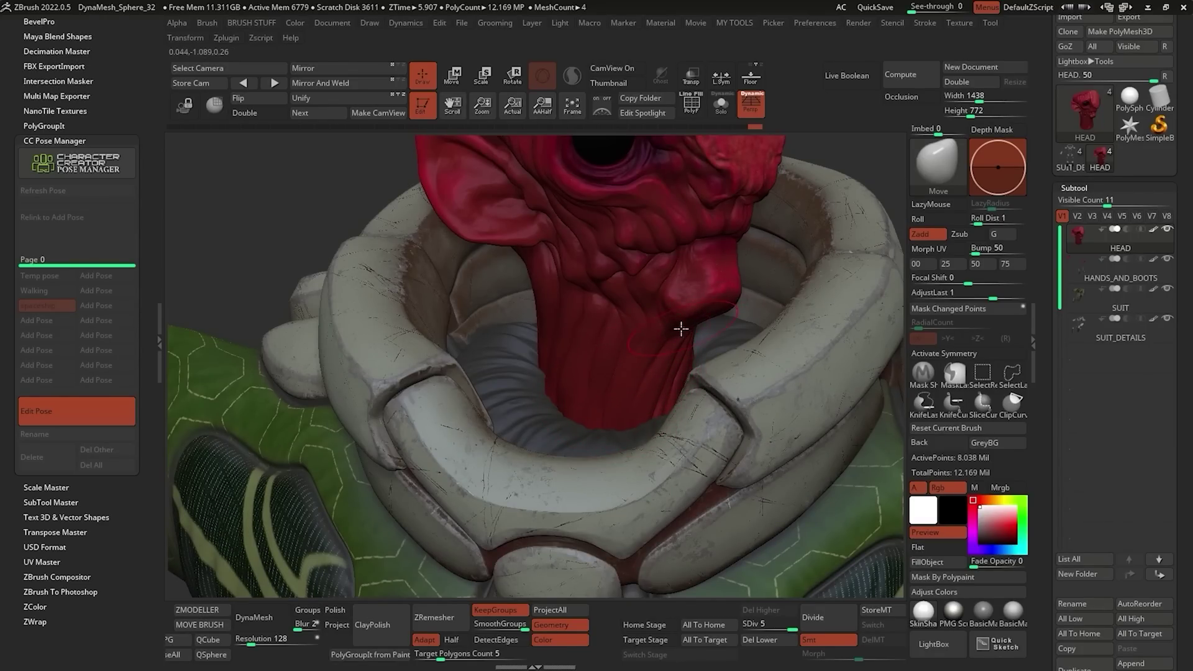
right_drag(663, 347, 640, 339)
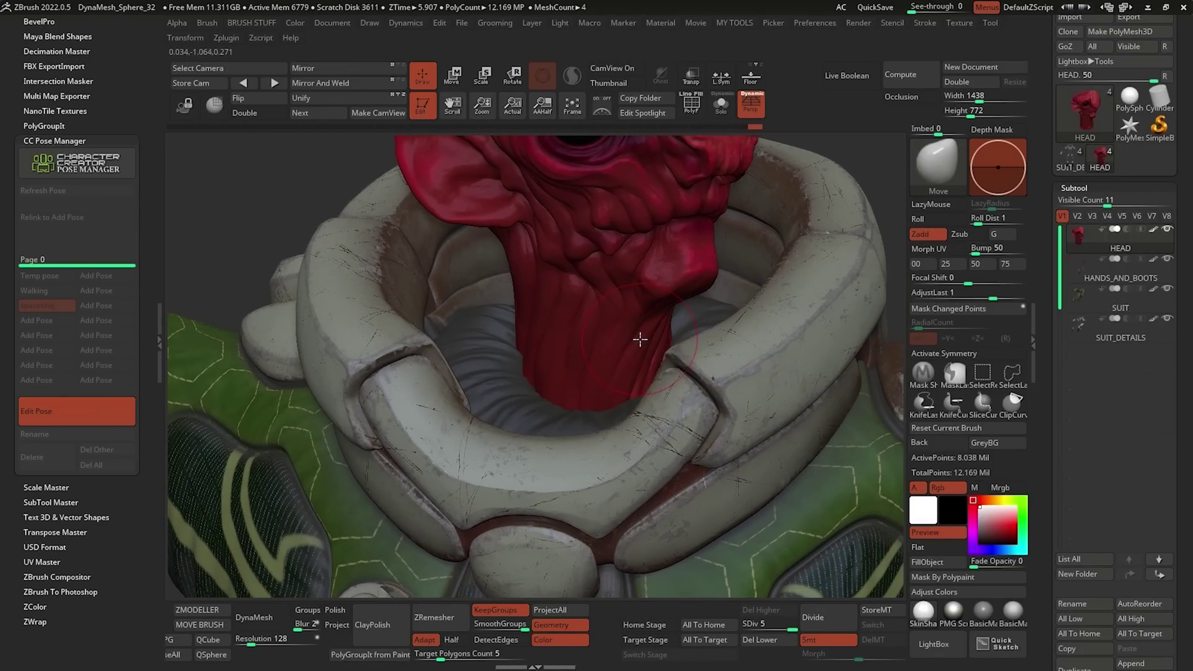
Choose the DamStandard brush, adjust its size and isolate the head with Solo.
key(b)
key(d)
key(s)
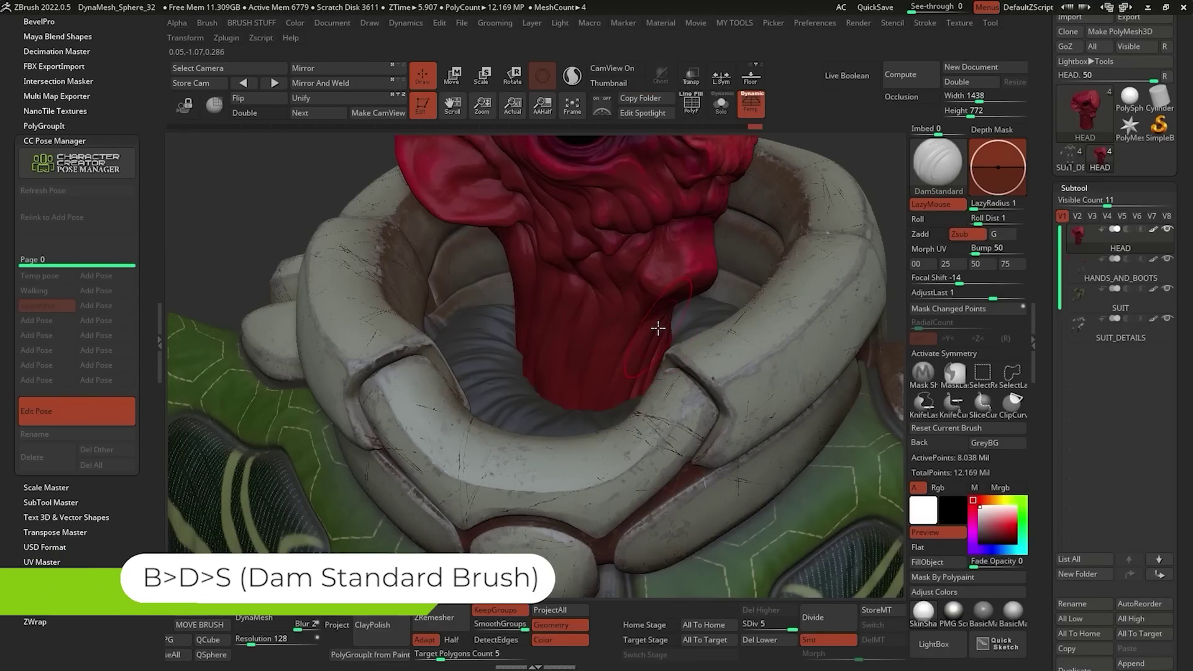
key(space)
drag(675, 315, 665, 315)
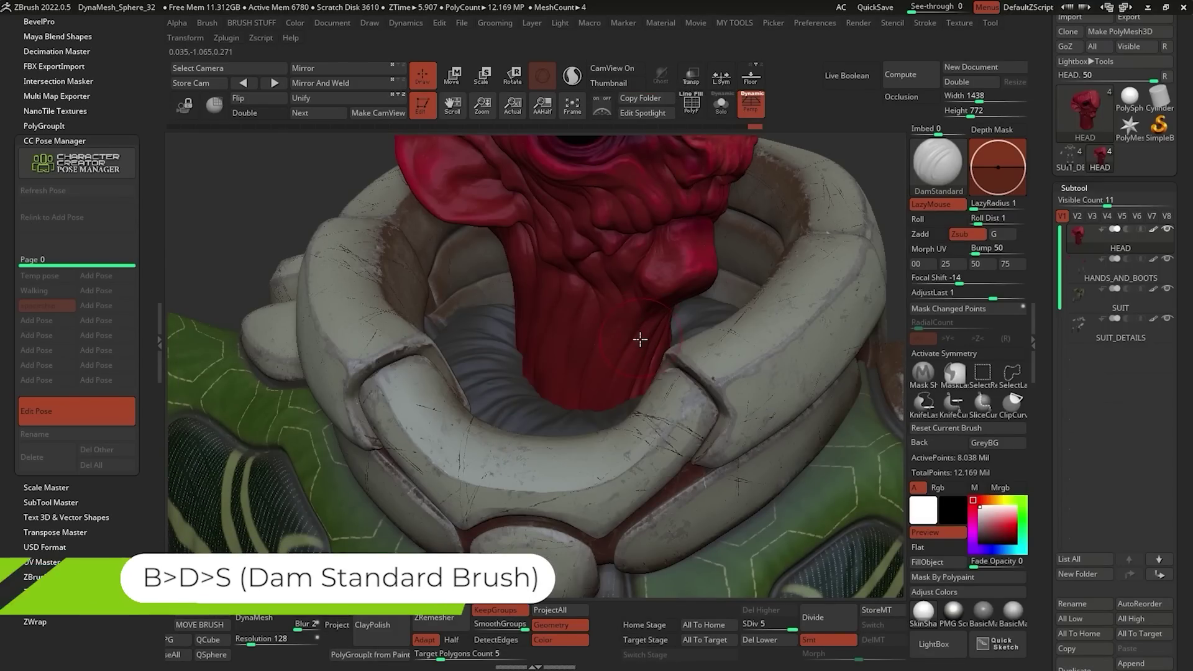
key(shift+s)
right_drag(634, 339, 652, 281)
key(space)
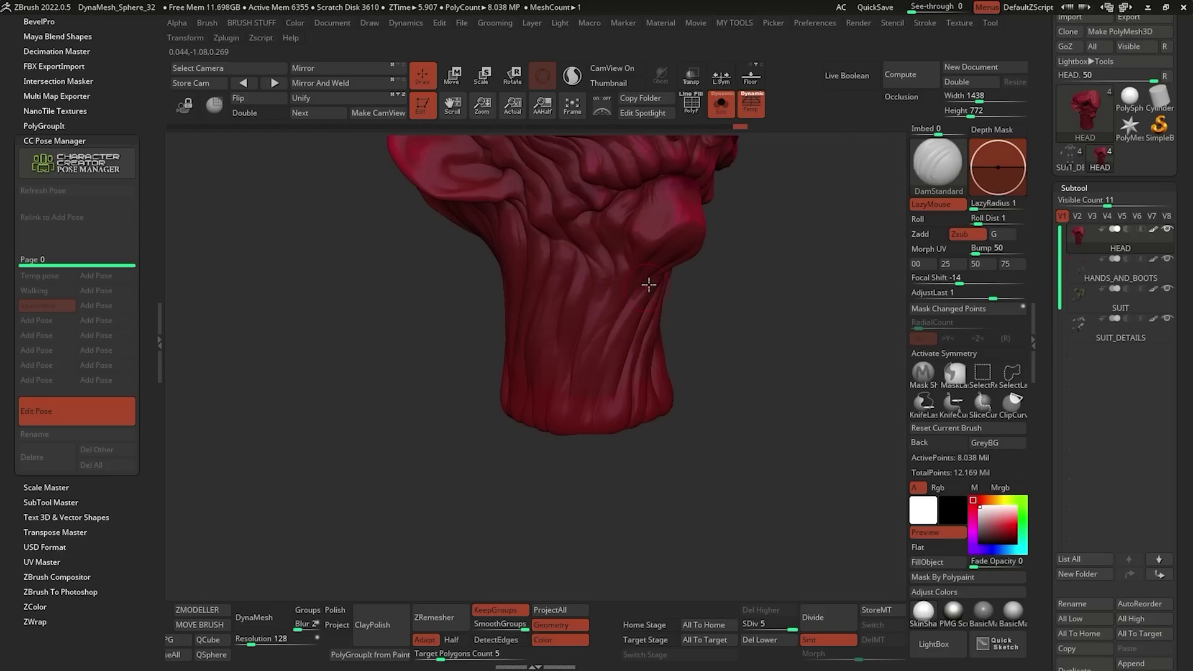
Carve diagonal skin folds running from the jaw down the front and sides of the neck with DamStandard.
drag(612, 337, 634, 339)
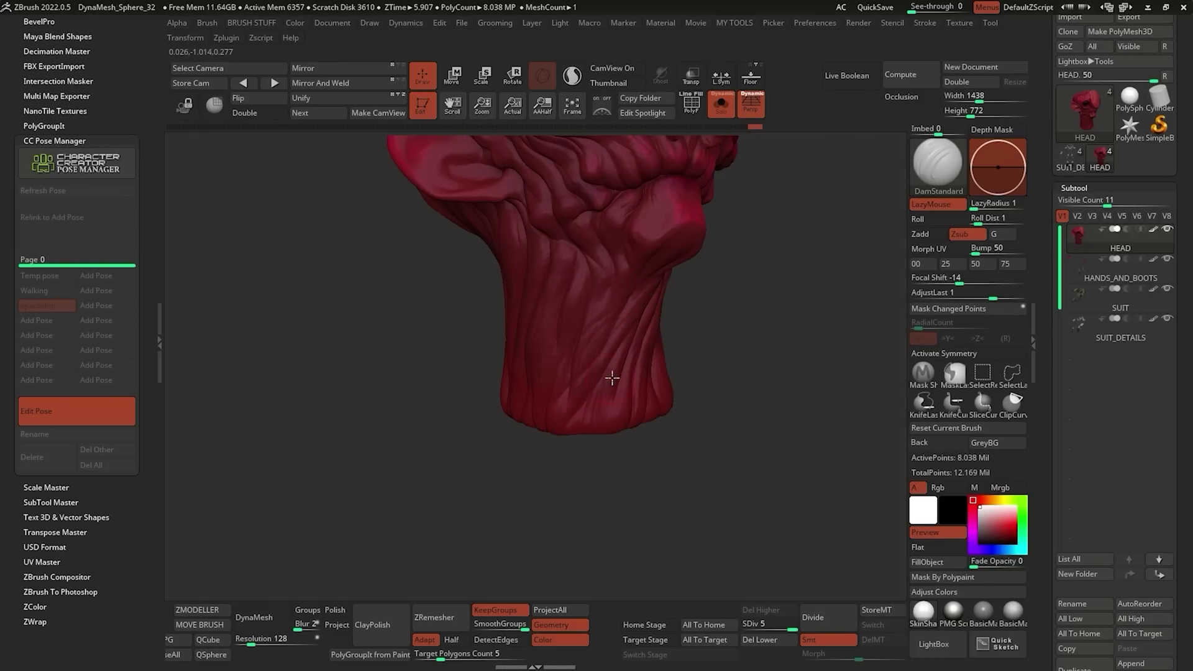
right_drag(646, 276, 634, 286)
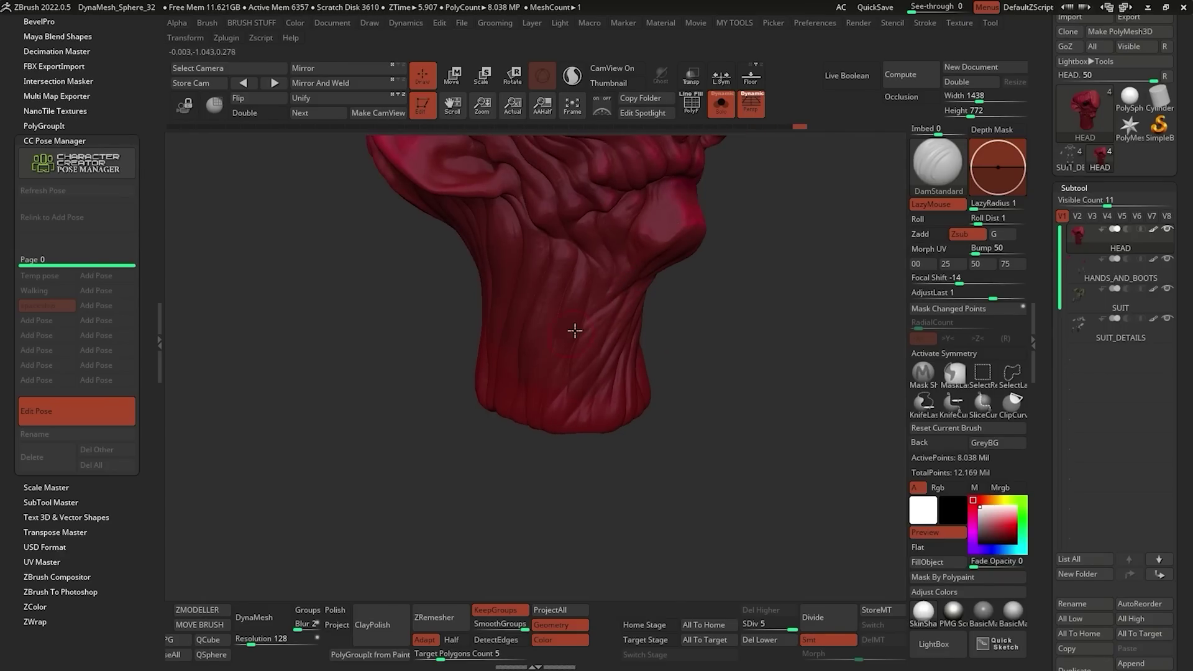
right_drag(575, 330, 660, 281)
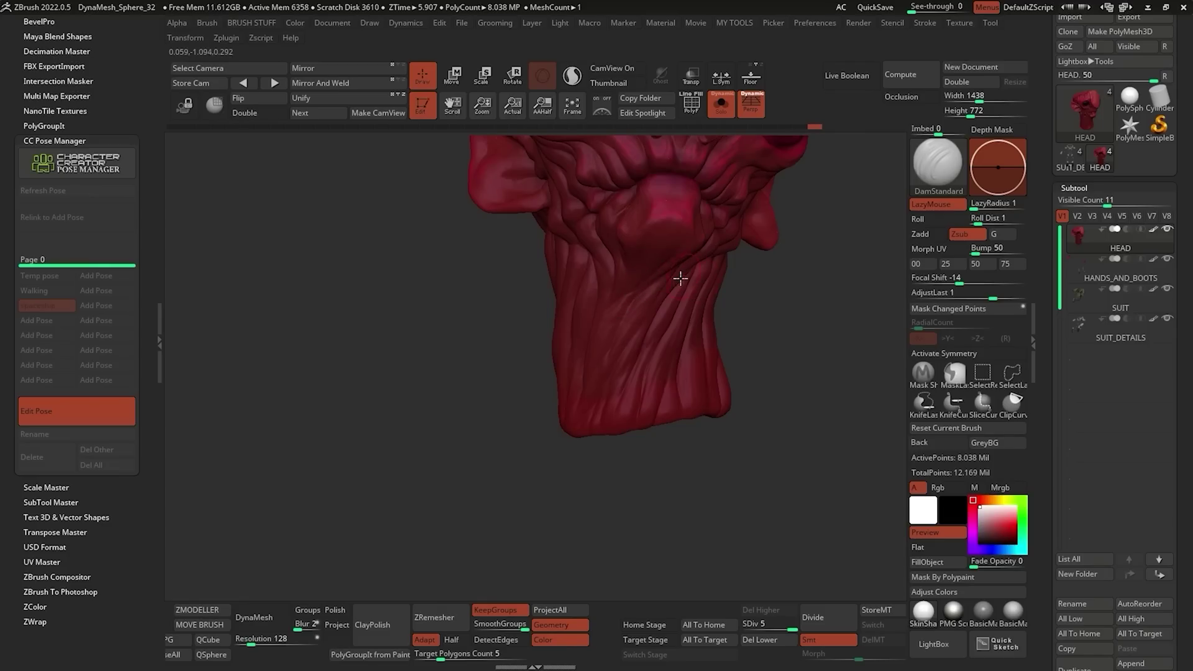
key(ctrl+z)
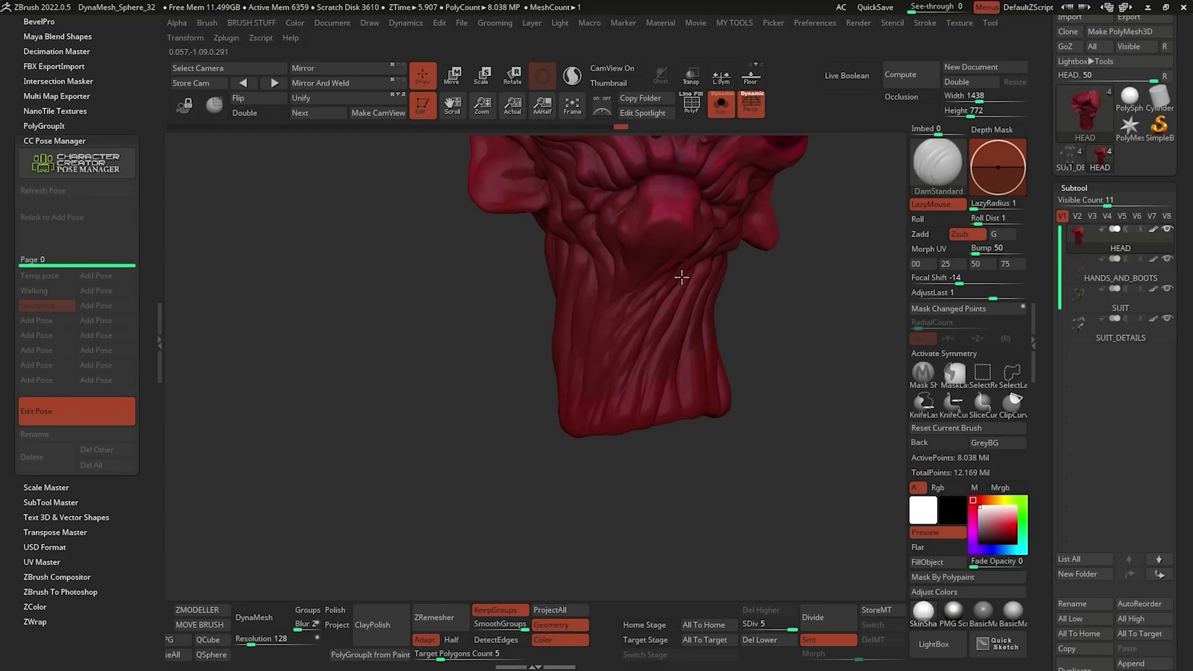
mouse_move(681, 278)
right_down()
mouse_move(643, 299)
mouse_move(639, 324)
mouse_move(554, 356)
right_up()
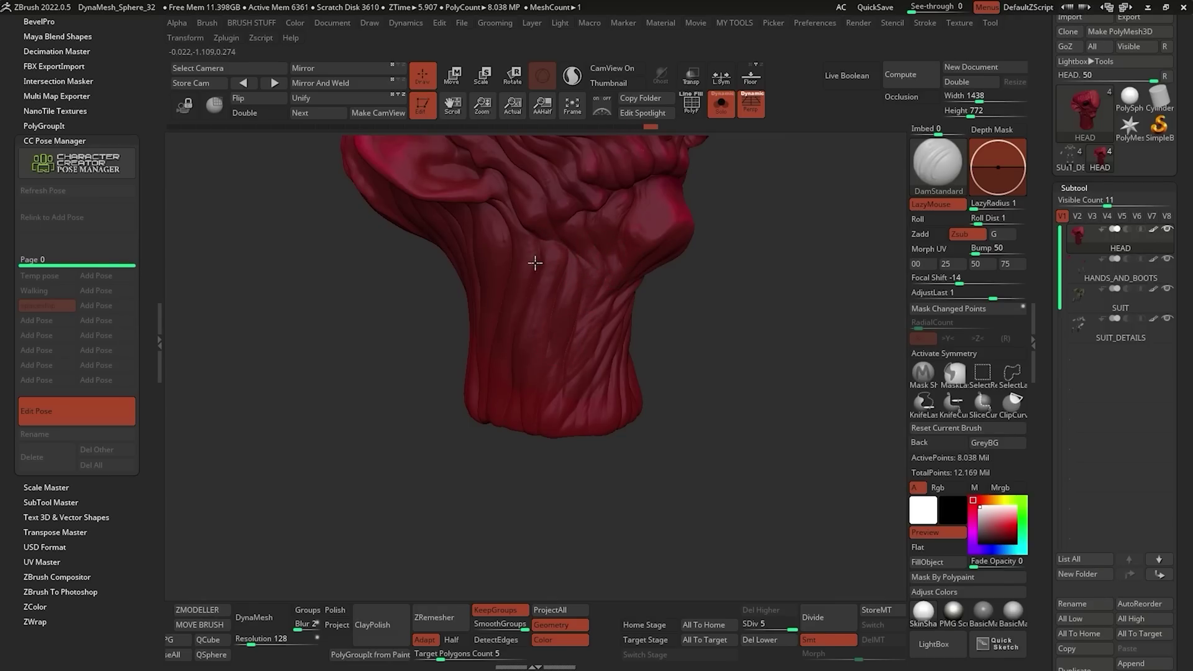
mouse_move(692, 315)
right_down()
mouse_move(710, 322)
mouse_move(698, 311)
mouse_move(712, 305)
mouse_move(711, 338)
mouse_move(642, 340)
right_up()
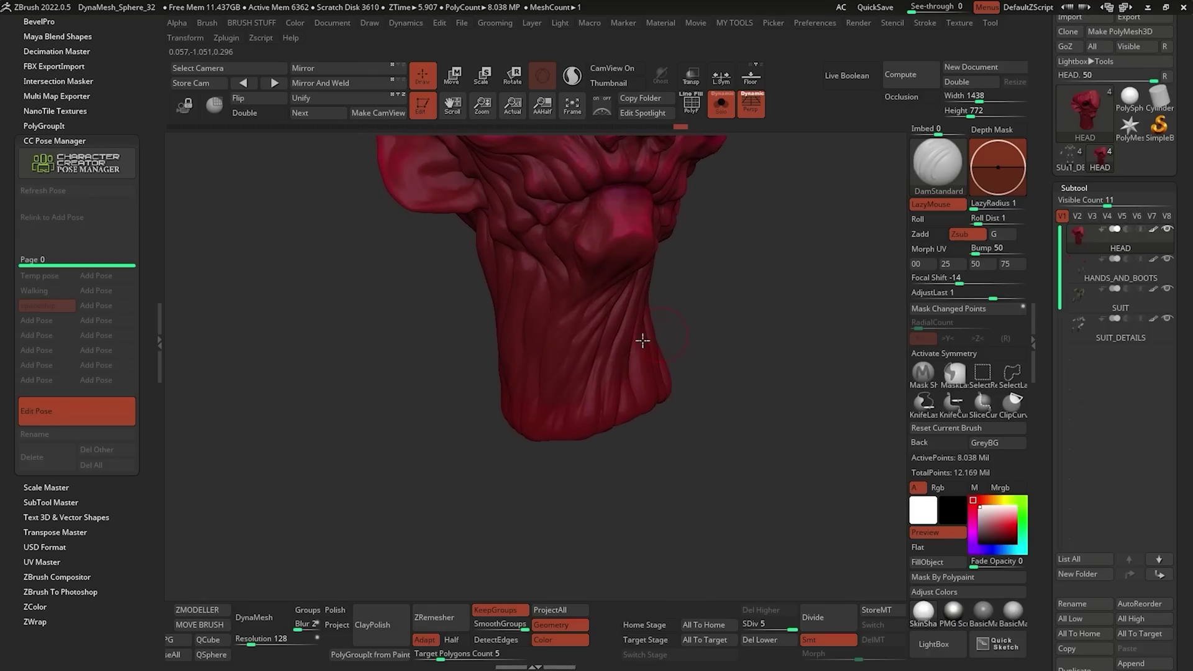
Cut sharper wrinkles into the front of the neck with the HRGi_Cutter brush.
key(b)
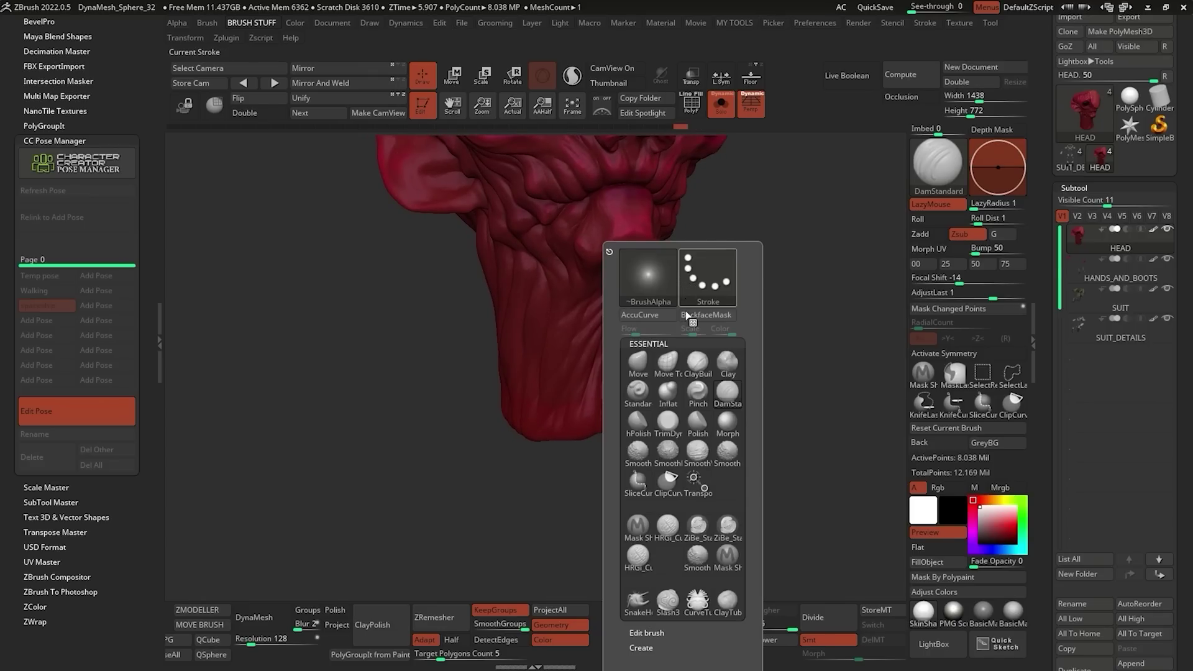
click(668, 527)
mouse_move(746, 301)
mouse_down()
mouse_move(640, 299)
mouse_move(553, 320)
mouse_move(600, 314)
mouse_up()
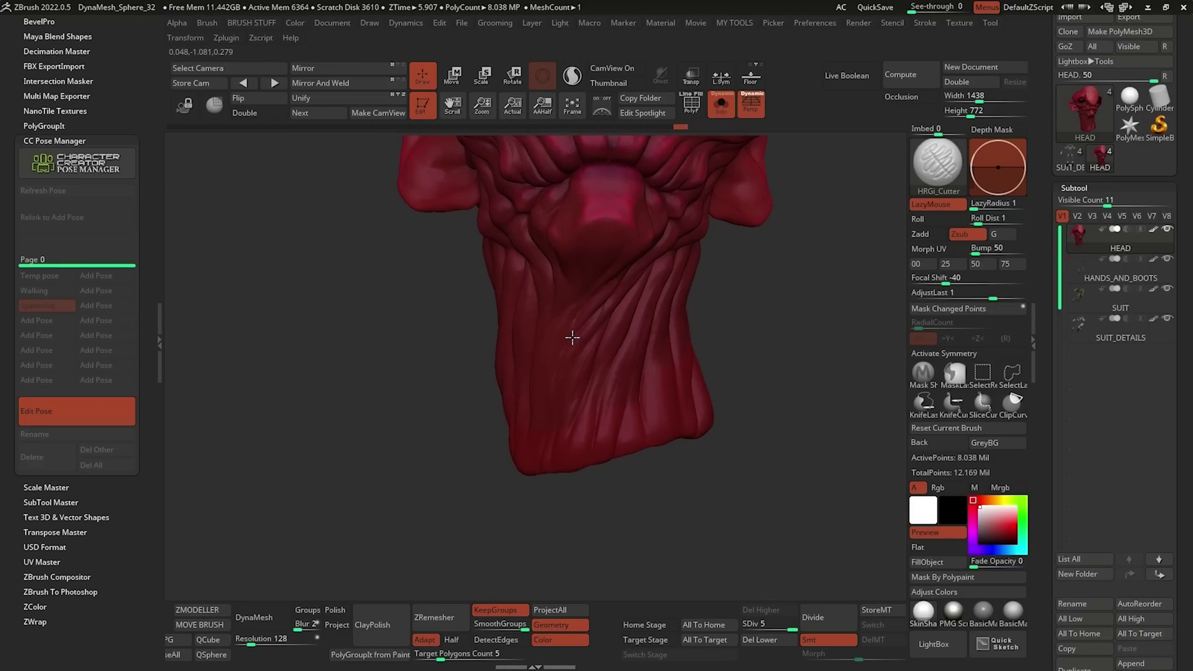
mouse_move(529, 398)
mouse_down()
mouse_move(585, 346)
mouse_move(562, 351)
mouse_move(575, 337)
mouse_up()
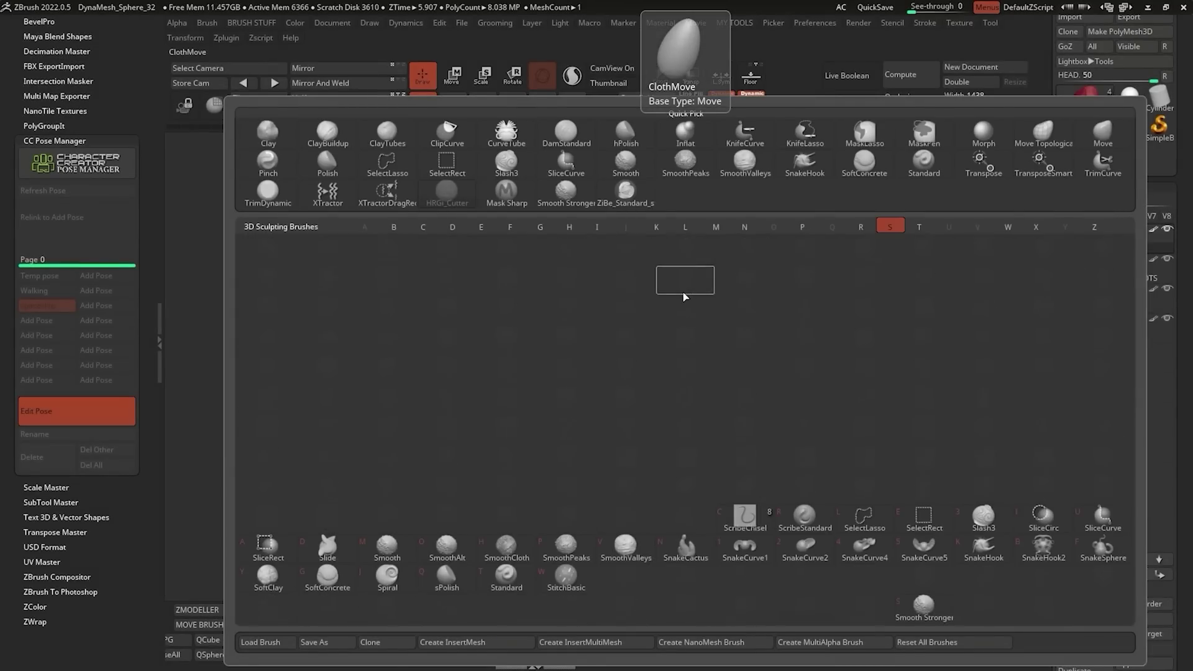
Build up raised diagonal folds across the side of the neck with the Standard brush.
mouse_move(696, 285)
mouse_down()
mouse_move(708, 282)
mouse_move(558, 265)
mouse_up()
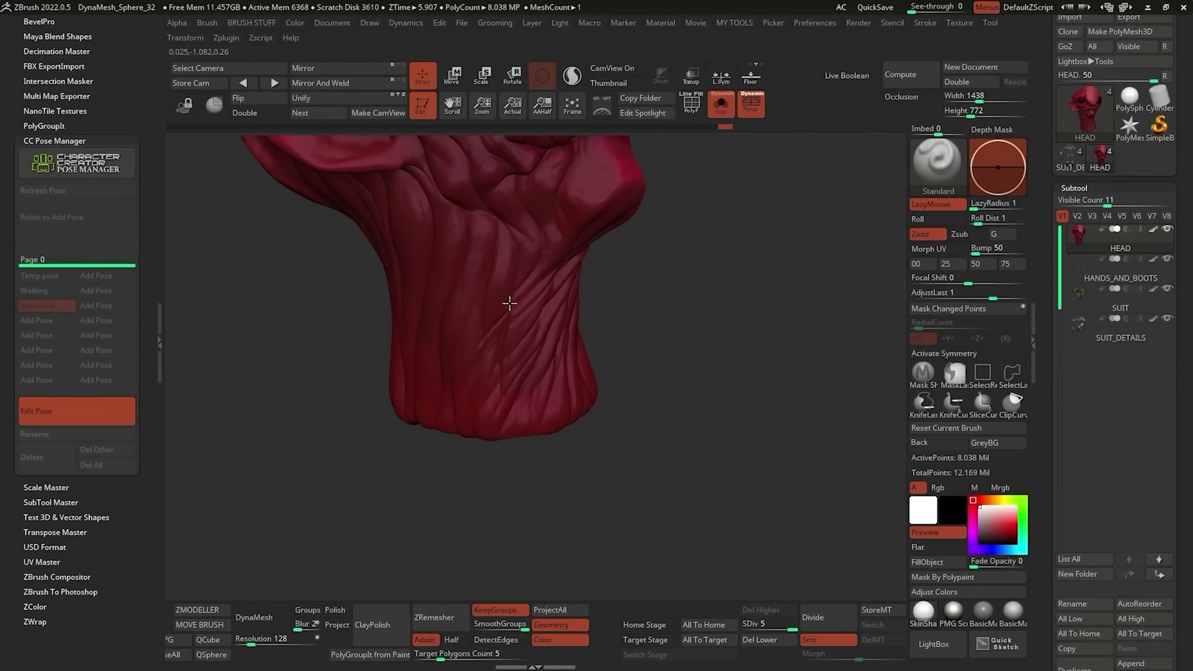
drag(489, 331, 468, 367)
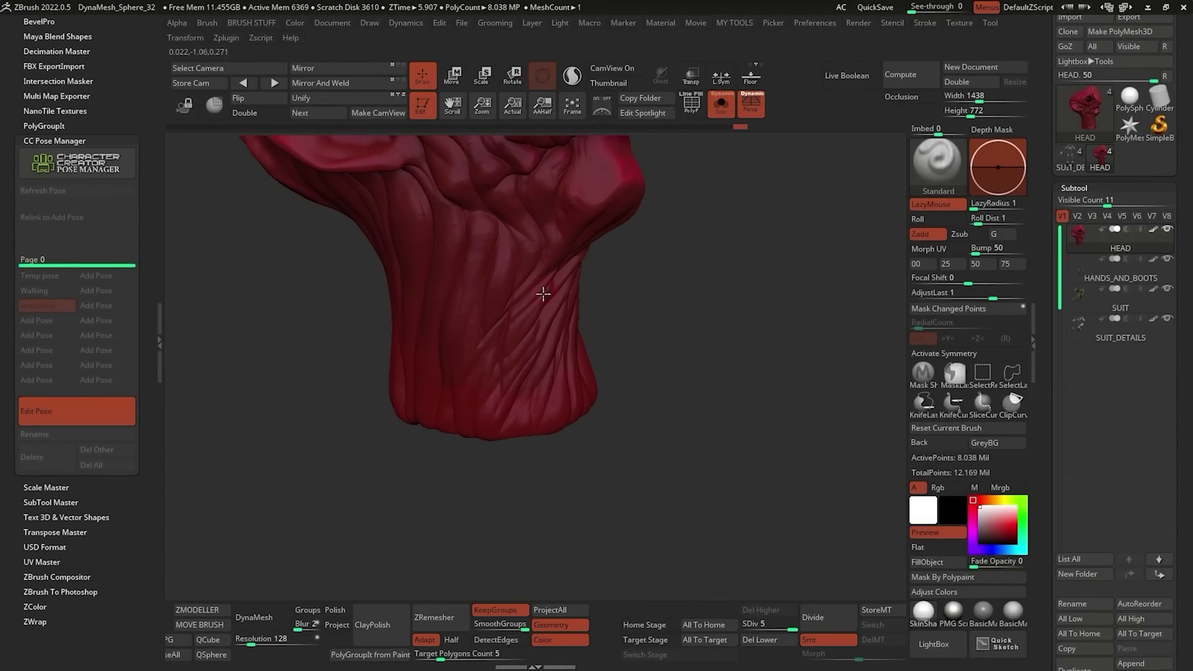
drag(543, 293, 460, 388)
drag(561, 293, 485, 390)
drag(586, 317, 611, 317)
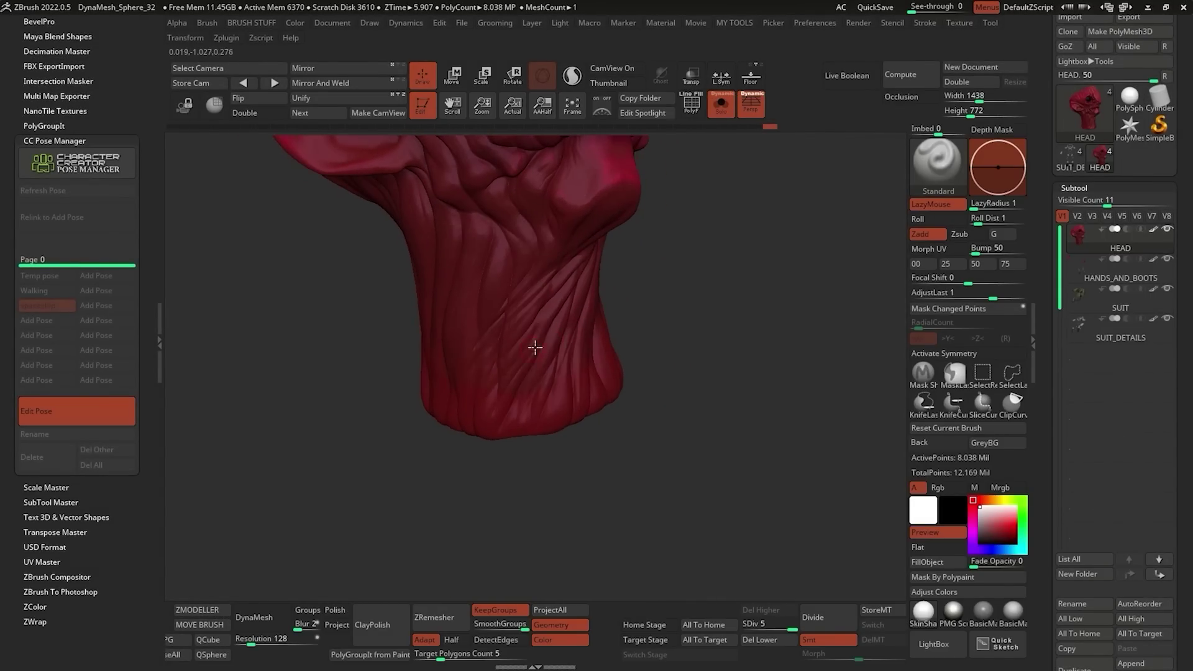
drag(534, 359, 521, 383)
drag(557, 335, 551, 361)
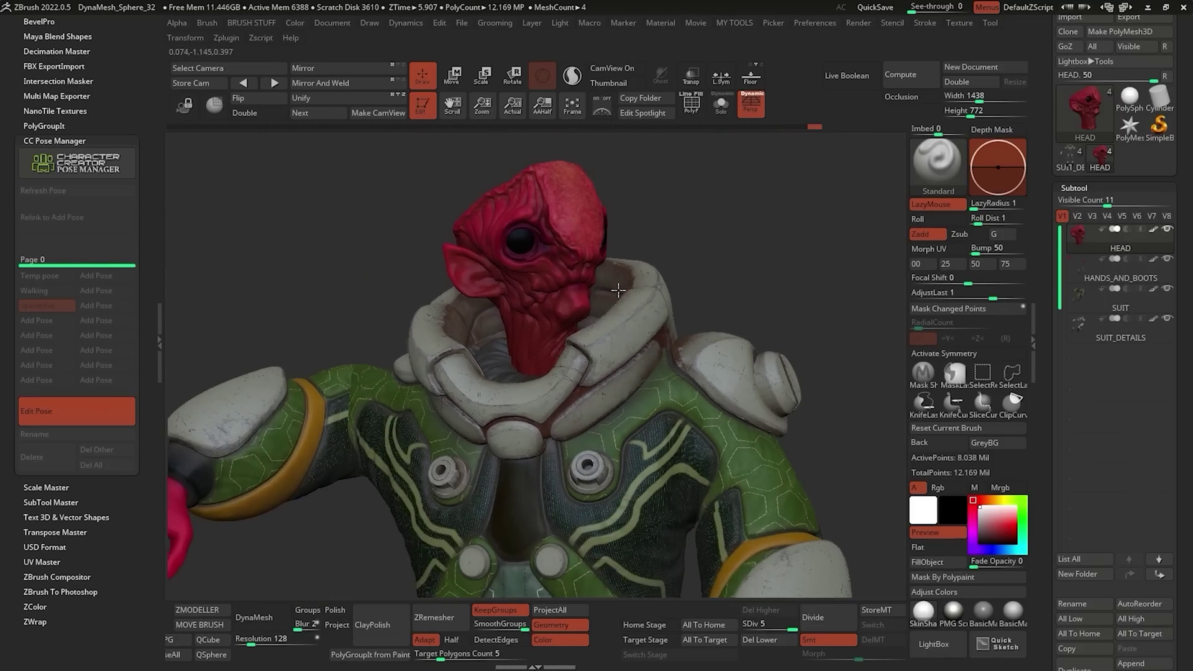
Check the full character with all subtools shown and end Edit Pose to store the spaceship pose changes.
right_drag(618, 290, 670, 292)
drag(733, 274, 710, 227)
right_drag(710, 227, 790, 376)
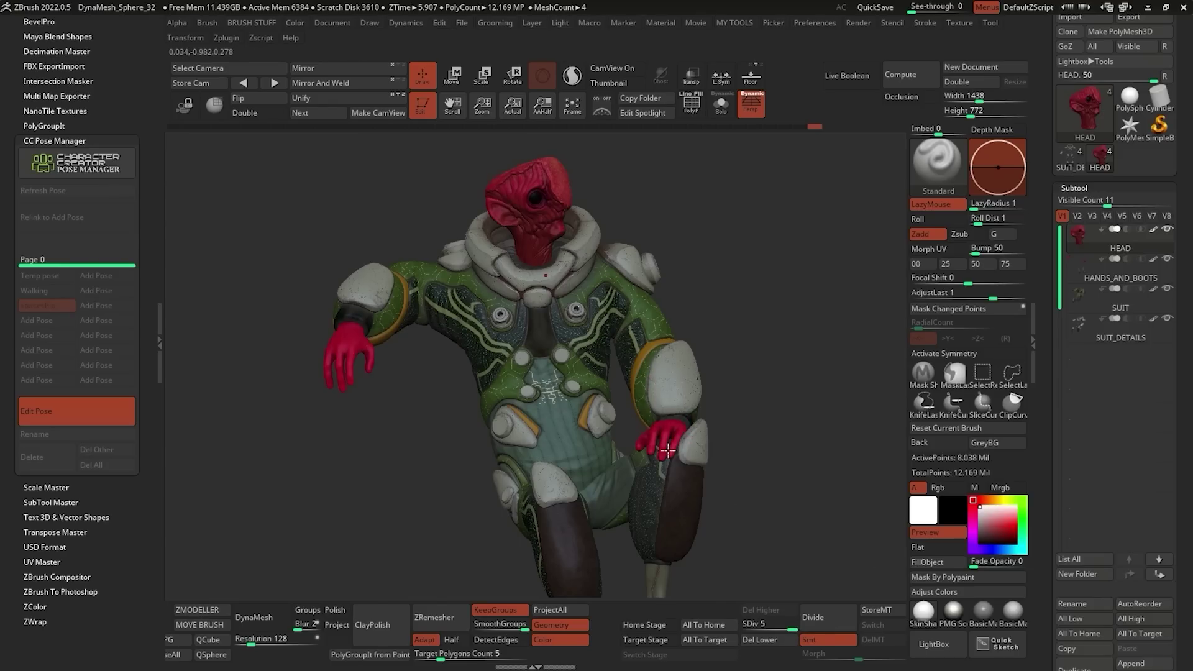
alt+drag(782, 393, 458, 274)
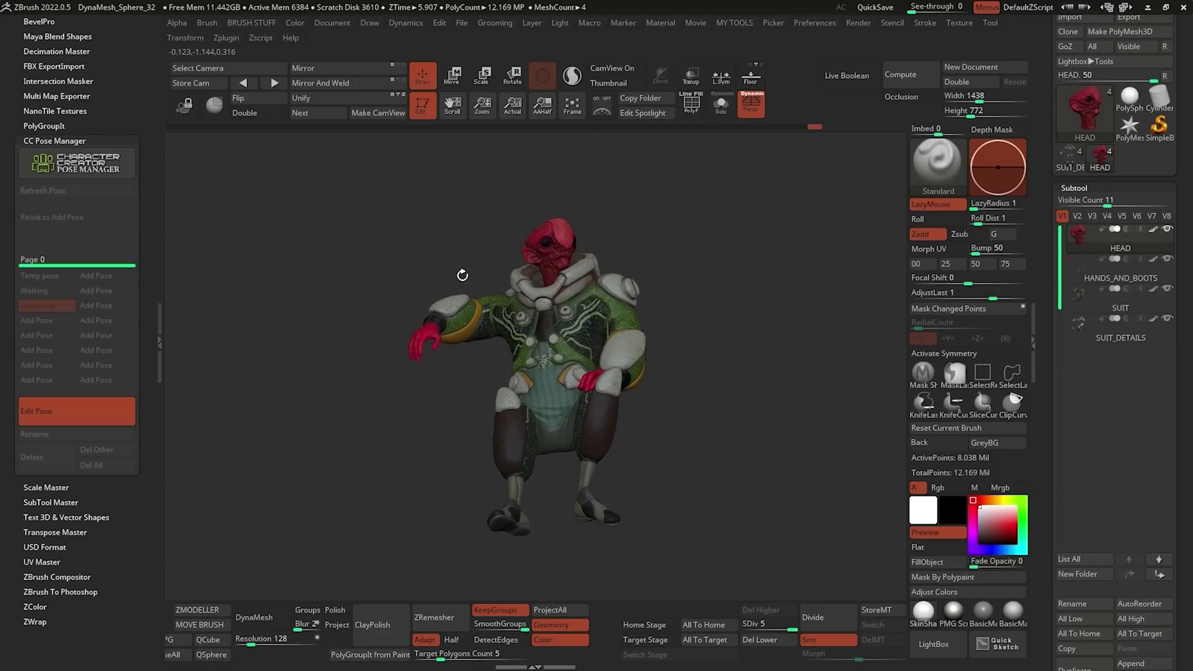
click(55, 412)
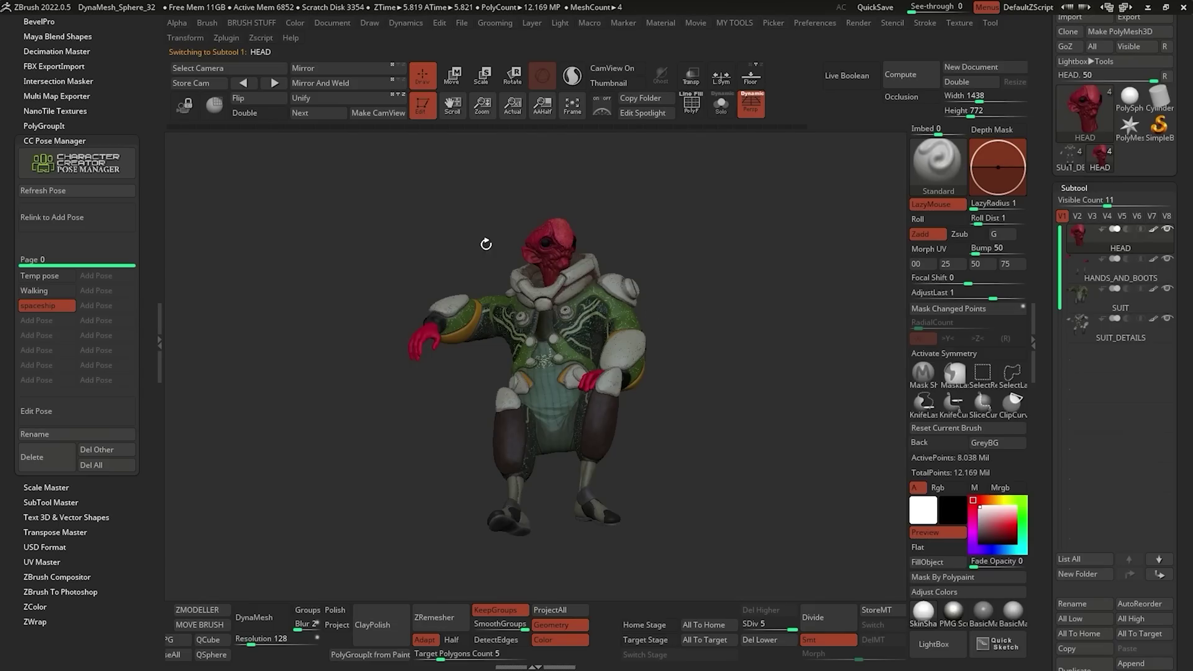
Set all subtools to their lowest subdivision level and briefly show the PolyFrame wireframe.
drag(491, 242, 717, 477)
alt+drag(632, 257, 692, 393)
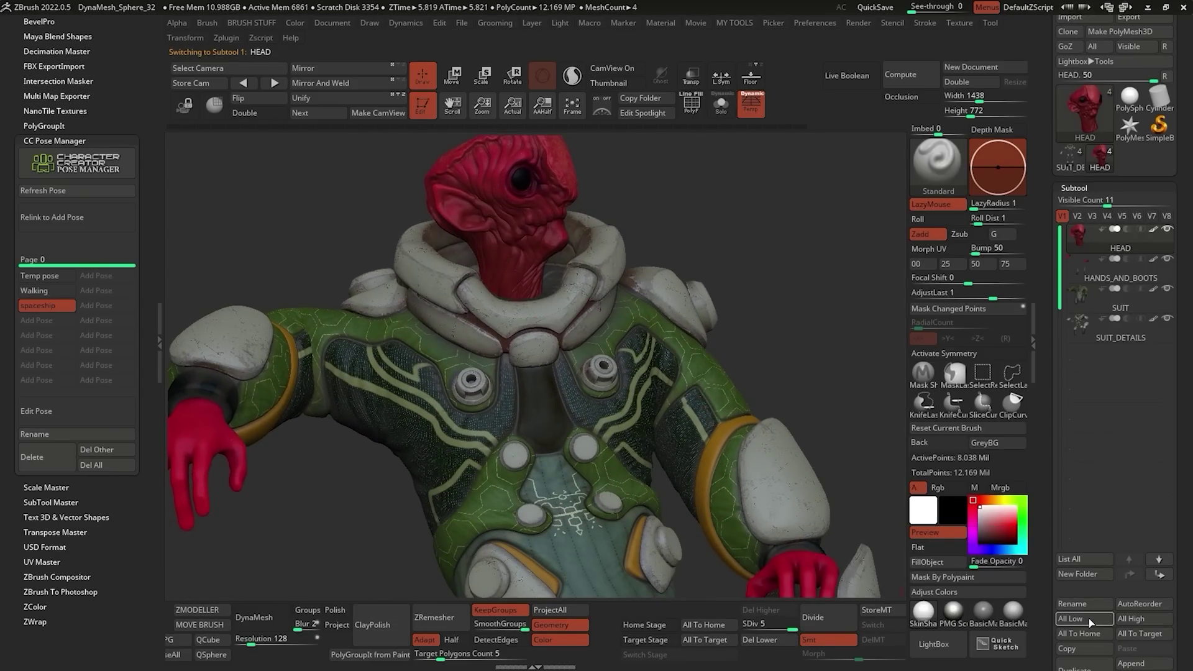
click(1070, 618)
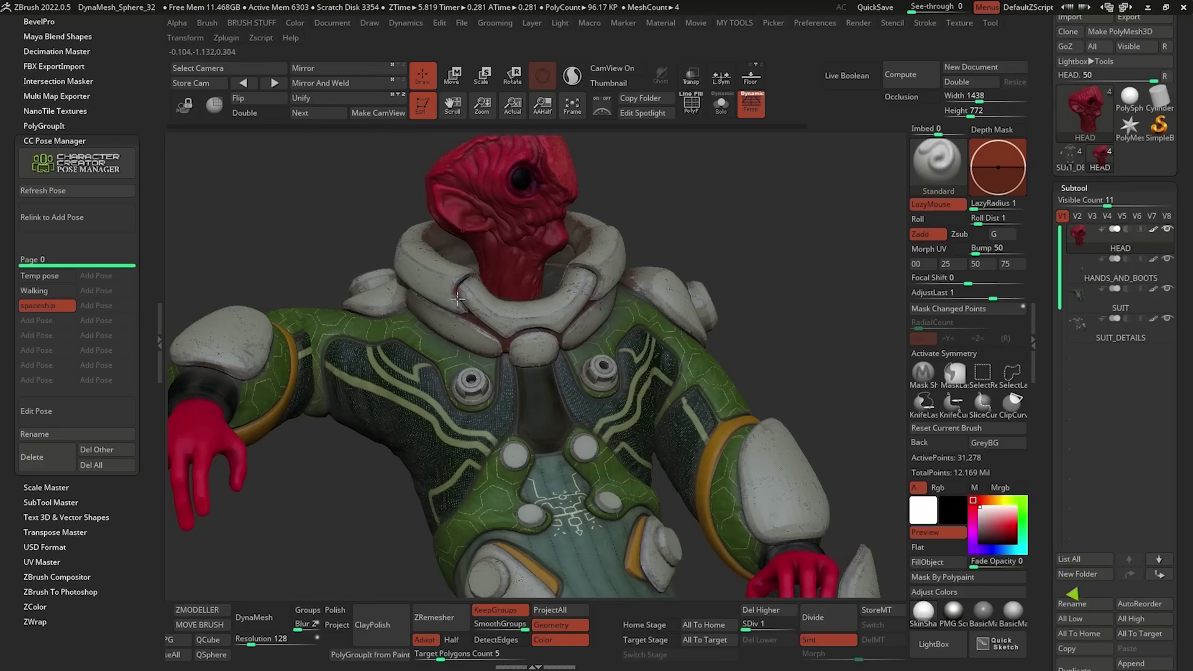
key(shift+f)
key(x)
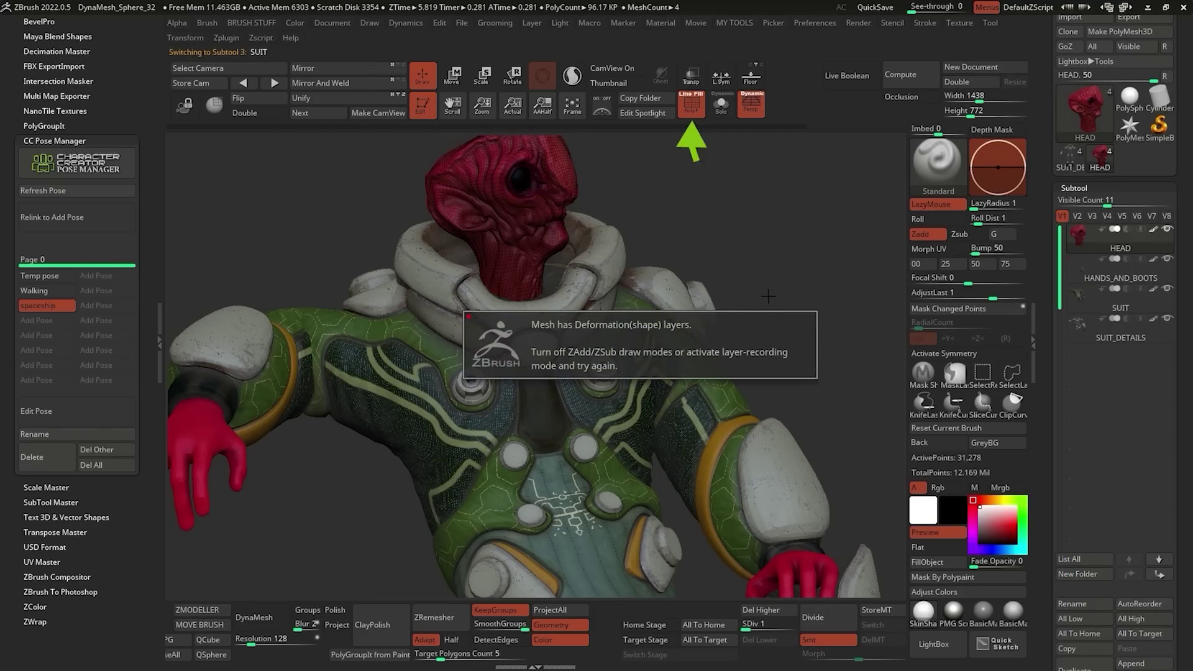
key(shift+f)
Select the SUIT subtool and set all subtools to their highest subdivision level.
alt+click(653, 359)
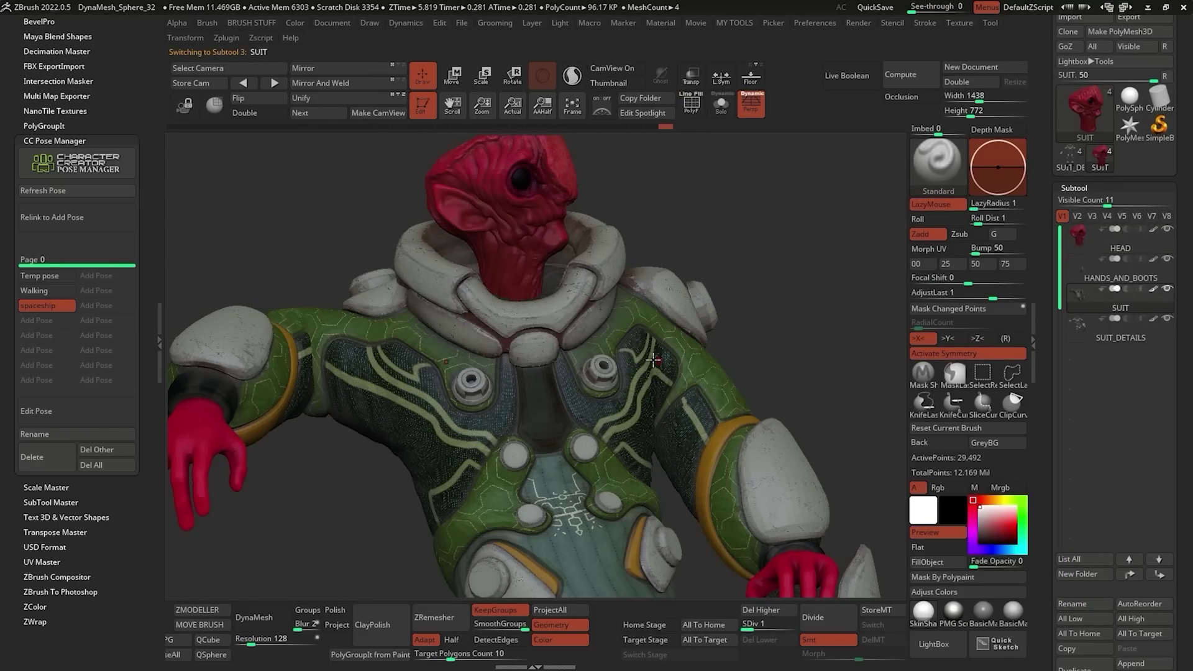
click(1143, 618)
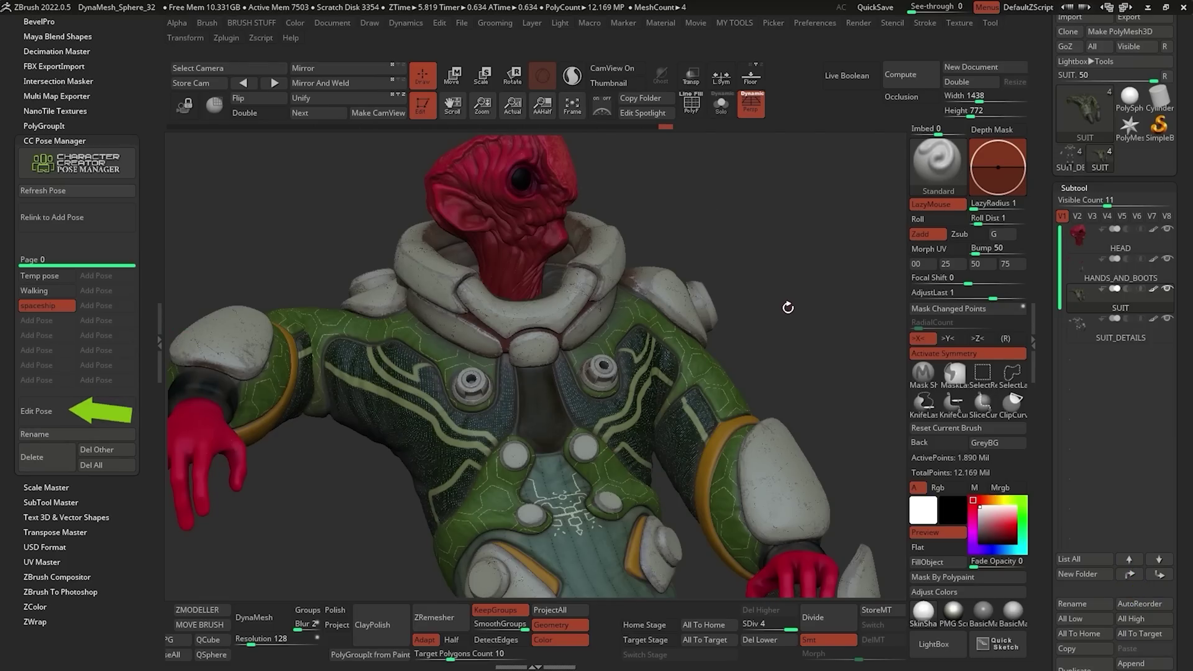
alt+drag(788, 307, 718, 239)
mouse_move(764, 343)
alt+mouse_down()
mouse_move(751, 296)
mouse_move(758, 337)
alt+mouse_up()
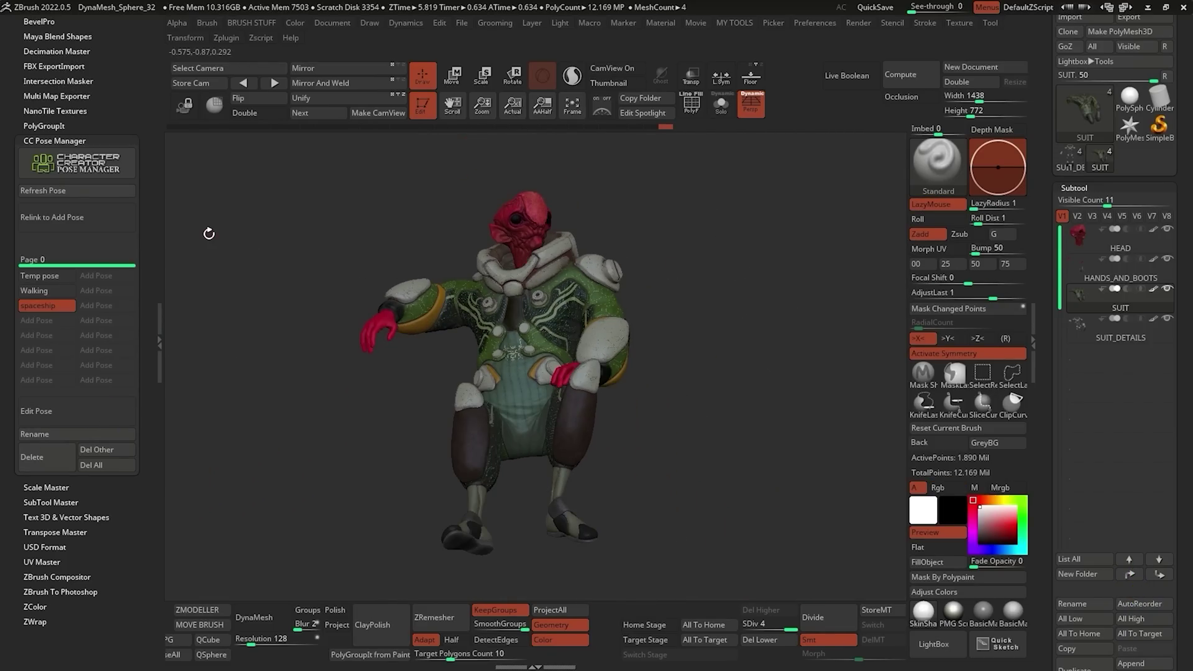
Turn off the spaceship pose to return the character to its base pose.
click(49, 304)
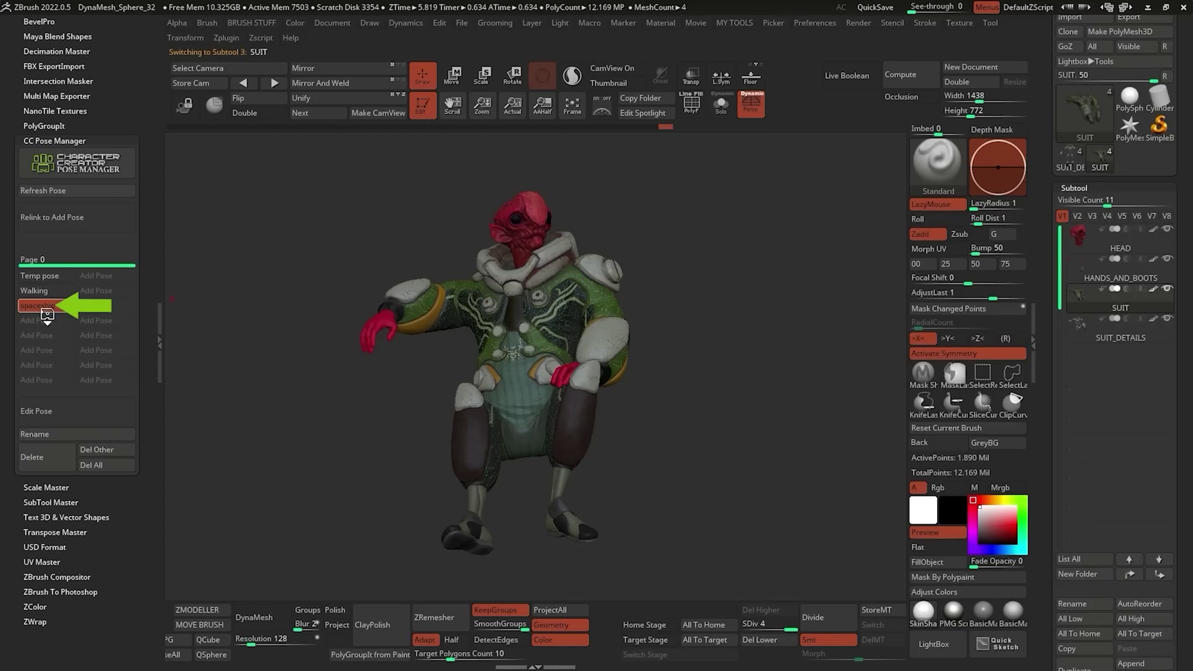
click(49, 305)
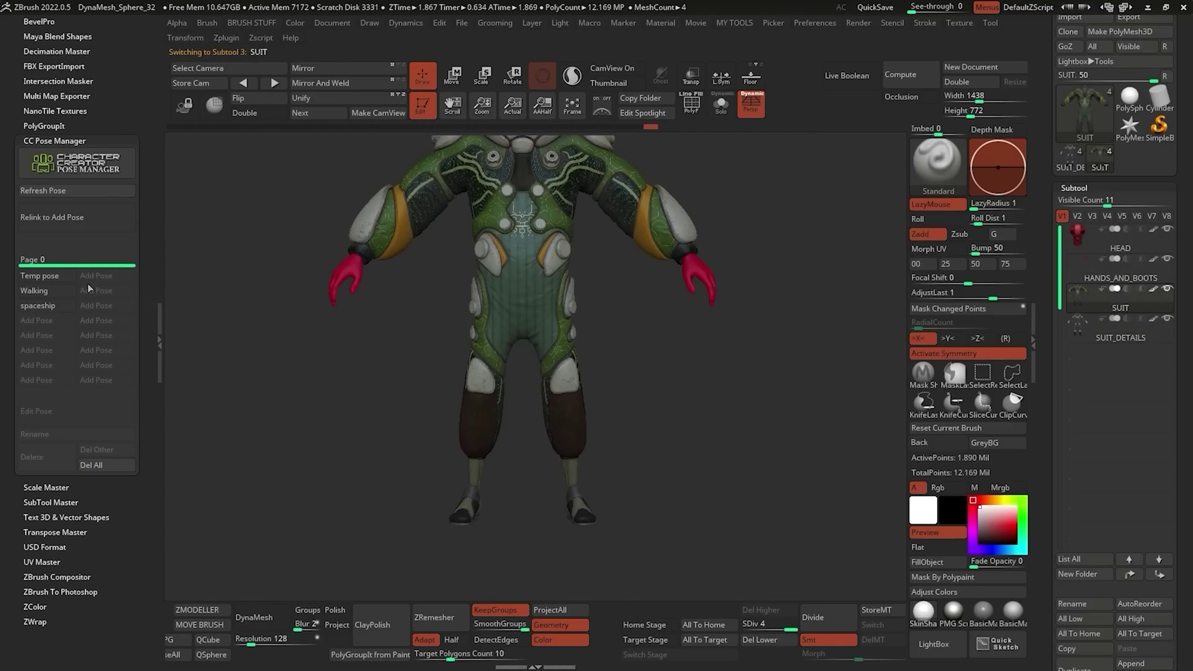
click(44, 275)
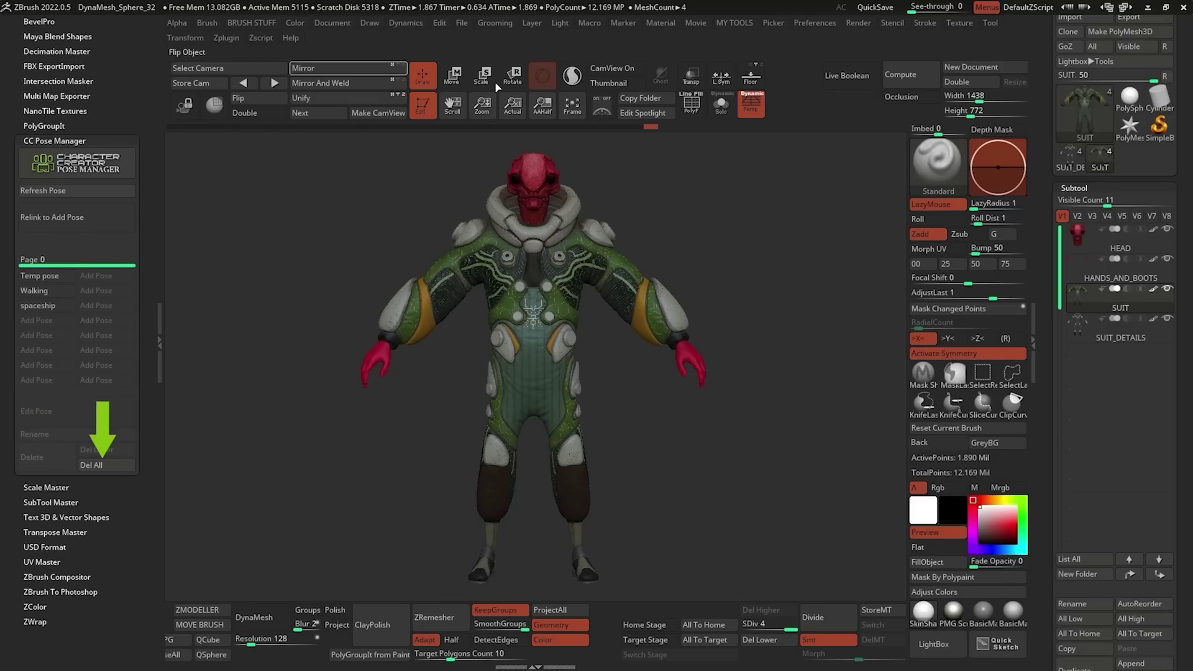
Activate the Temp pose and delete it from the stored poses.
click(56, 280)
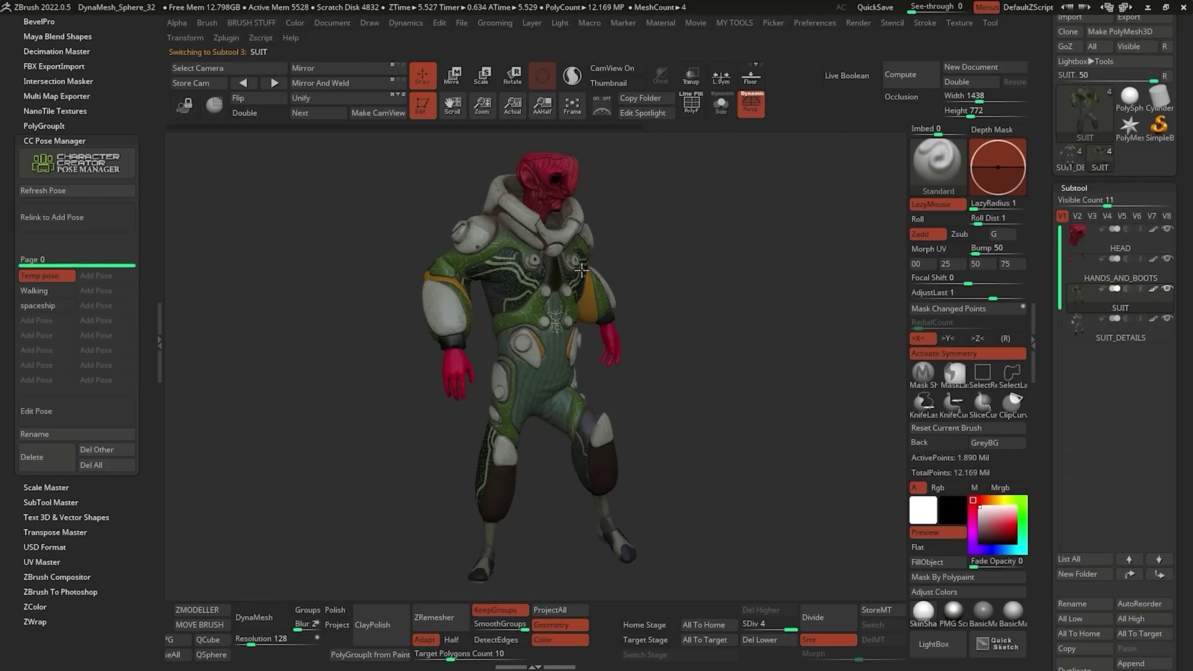
mouse_move(629, 267)
mouse_down()
mouse_move(587, 269)
mouse_move(611, 268)
mouse_up()
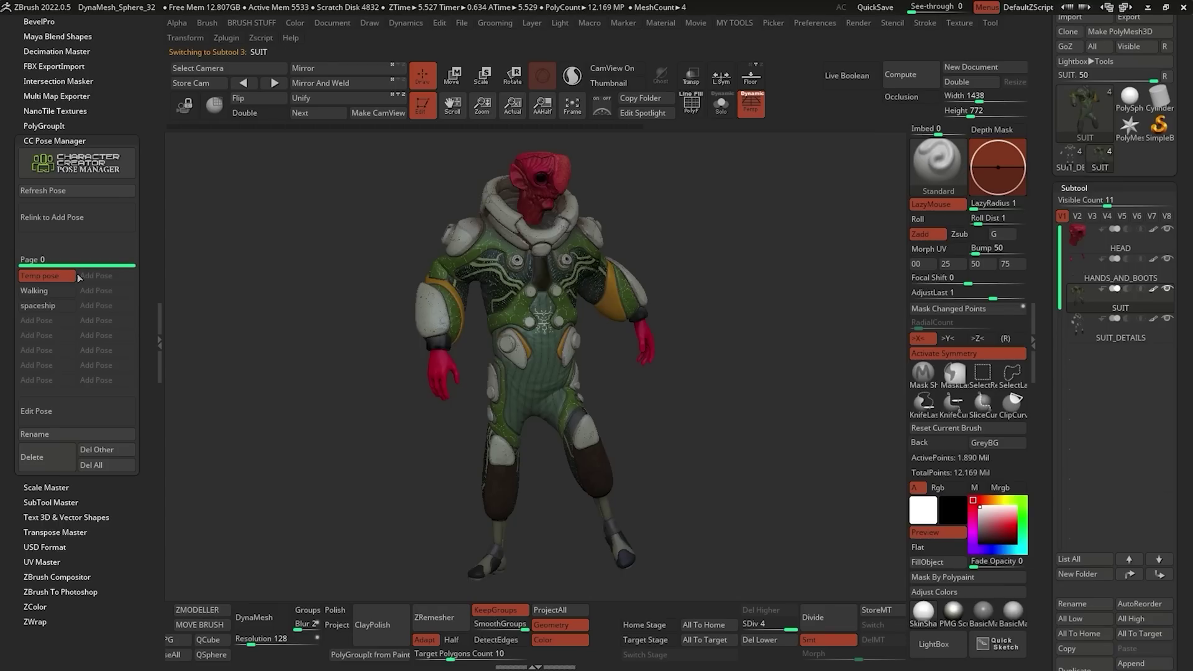
click(73, 466)
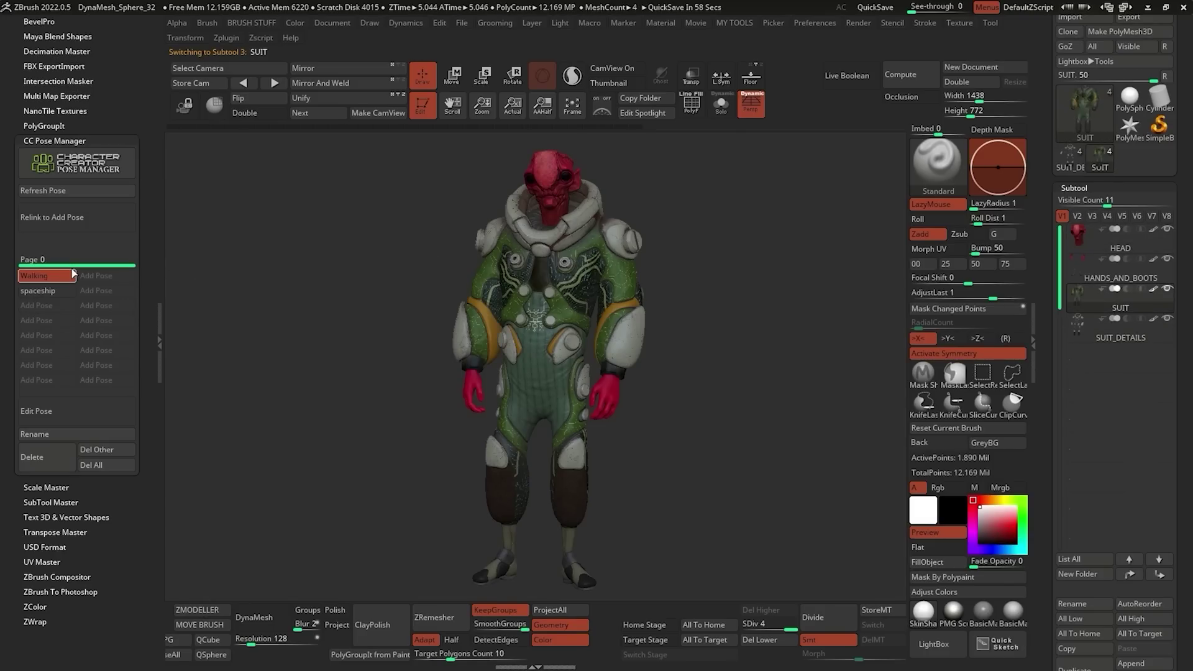
Switch the character to the spaceship pose.
click(44, 292)
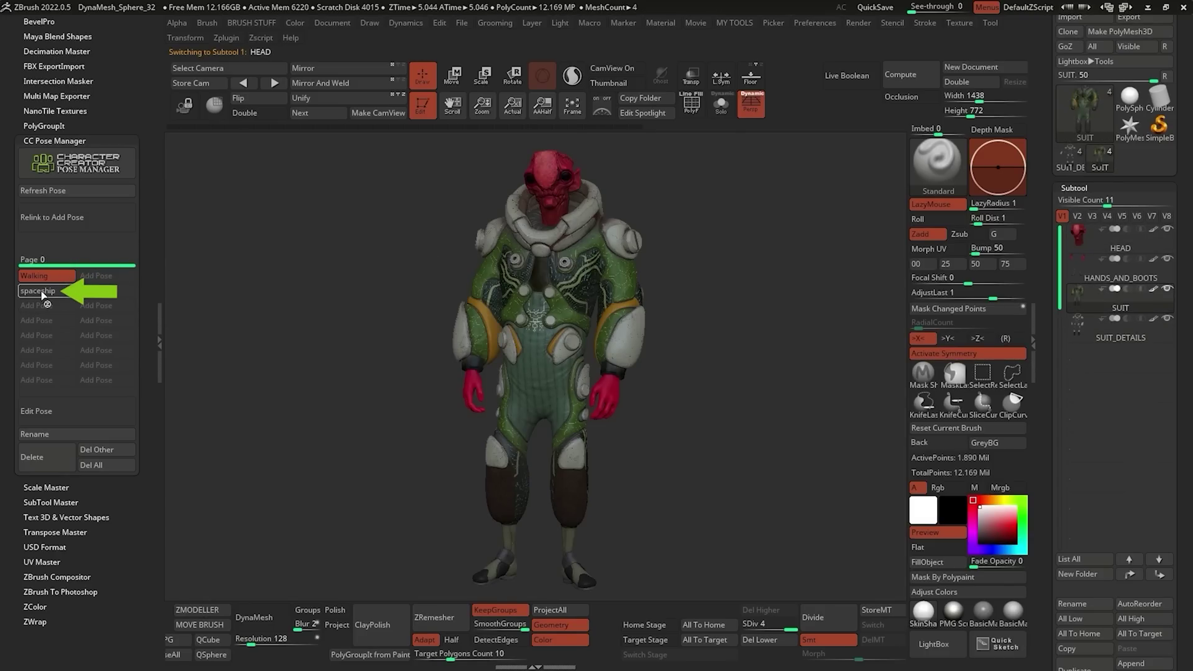